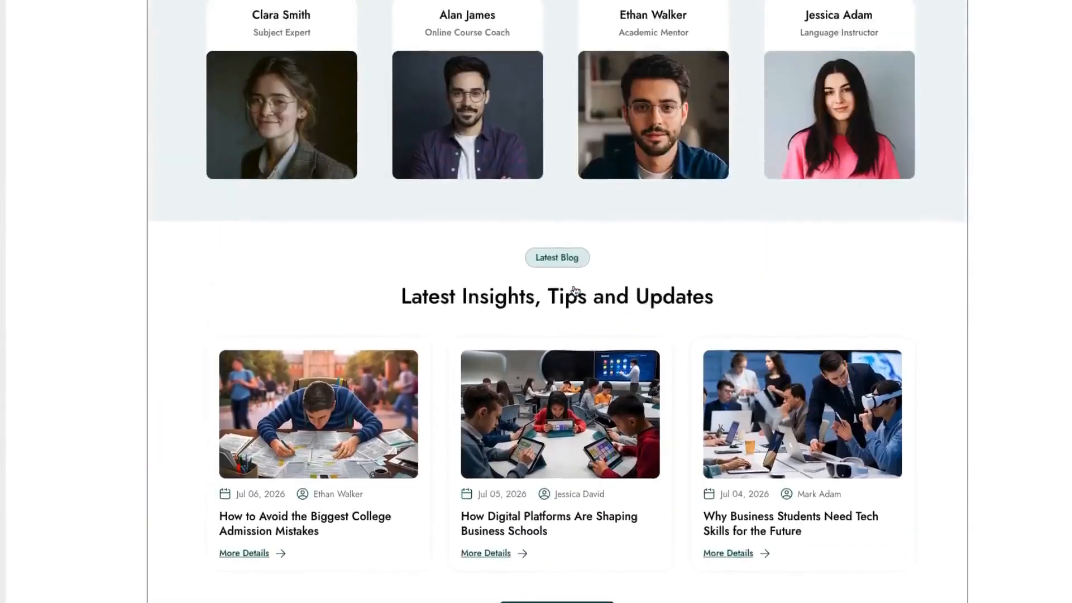
scroll(575, 290, up, 15)
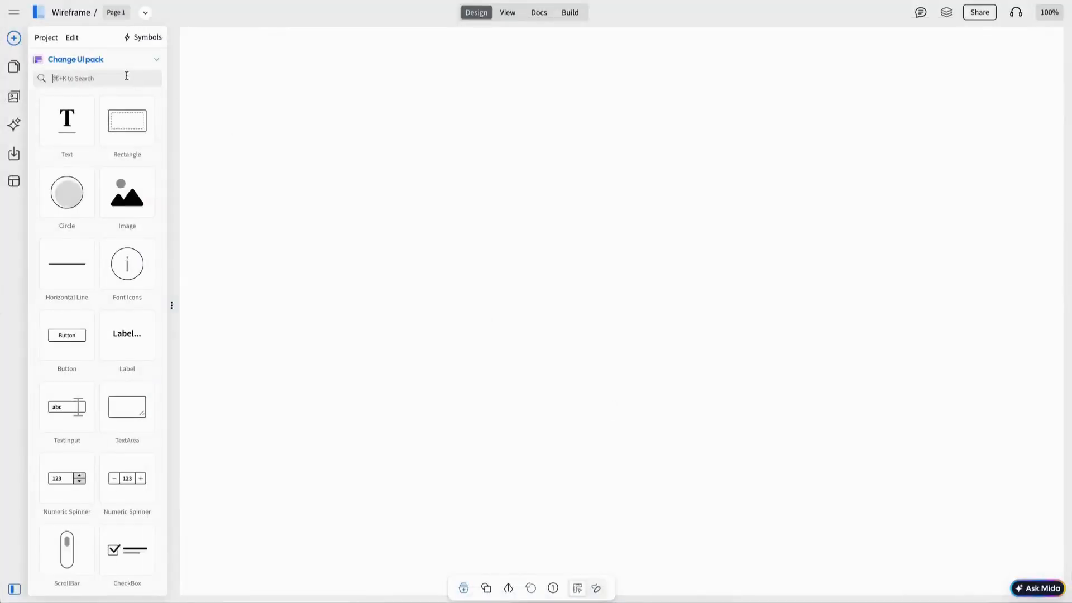
Step: Place a browser frame titled Online Education Website with a dark full-width header bar
click(127, 77)
text(bro)
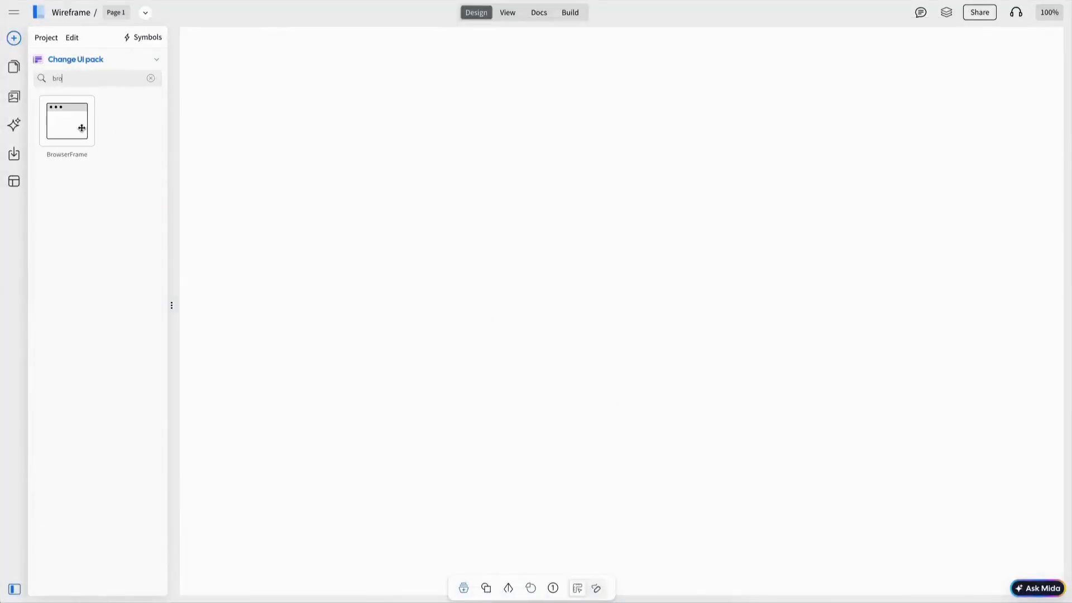
drag(82, 127, 368, 168)
drag(146, 126, 603, 120)
click(621, 115)
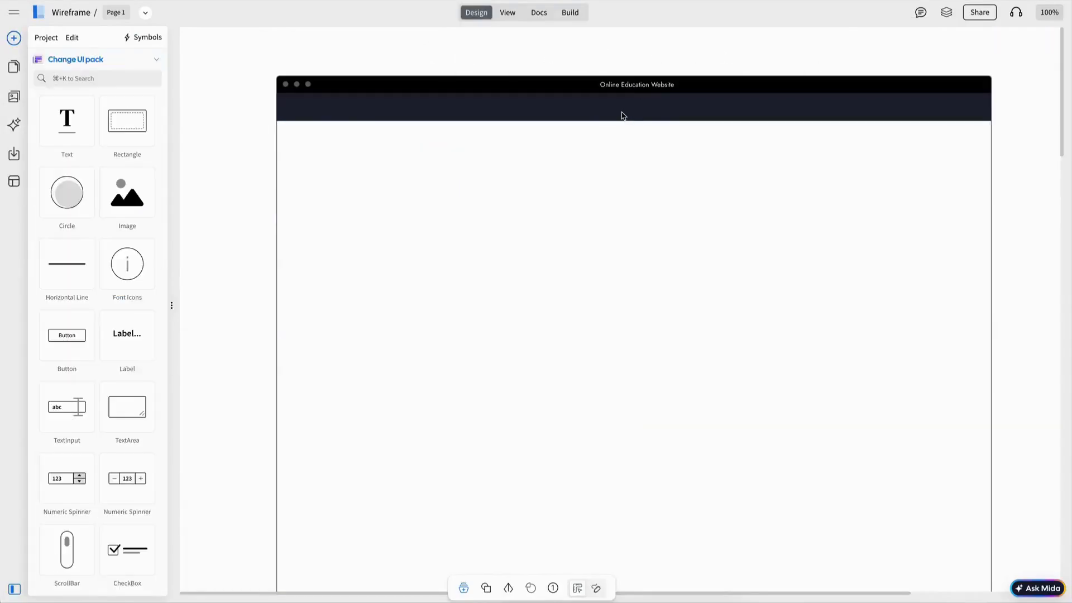
Step: Insert an Iconoir phone icon into the dark header bar and colour it yellow
click(61, 61)
click(62, 124)
text(phone)
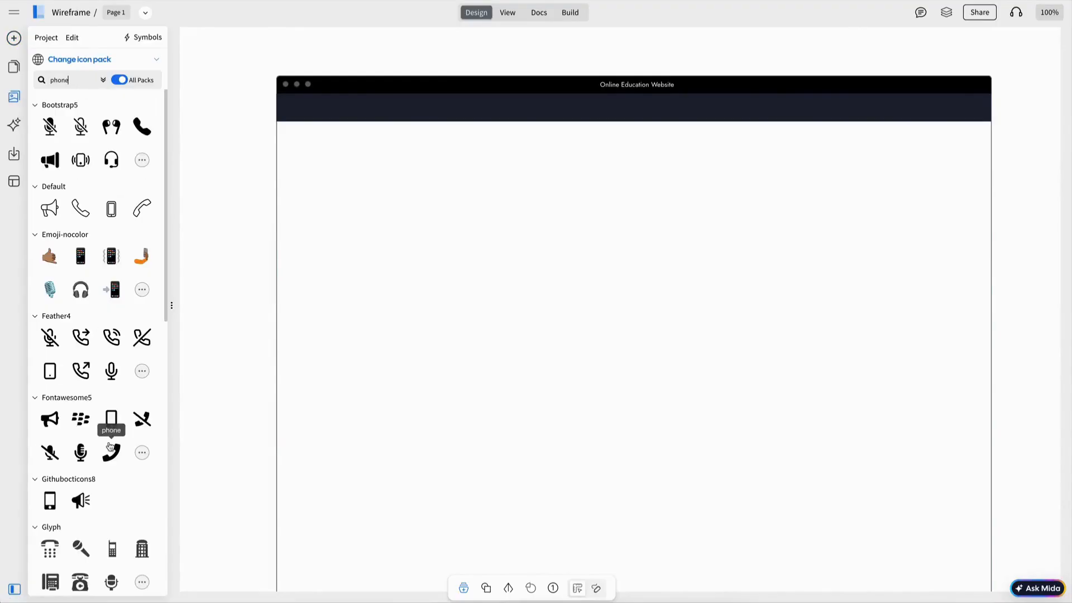
scroll(128, 470, down, 4)
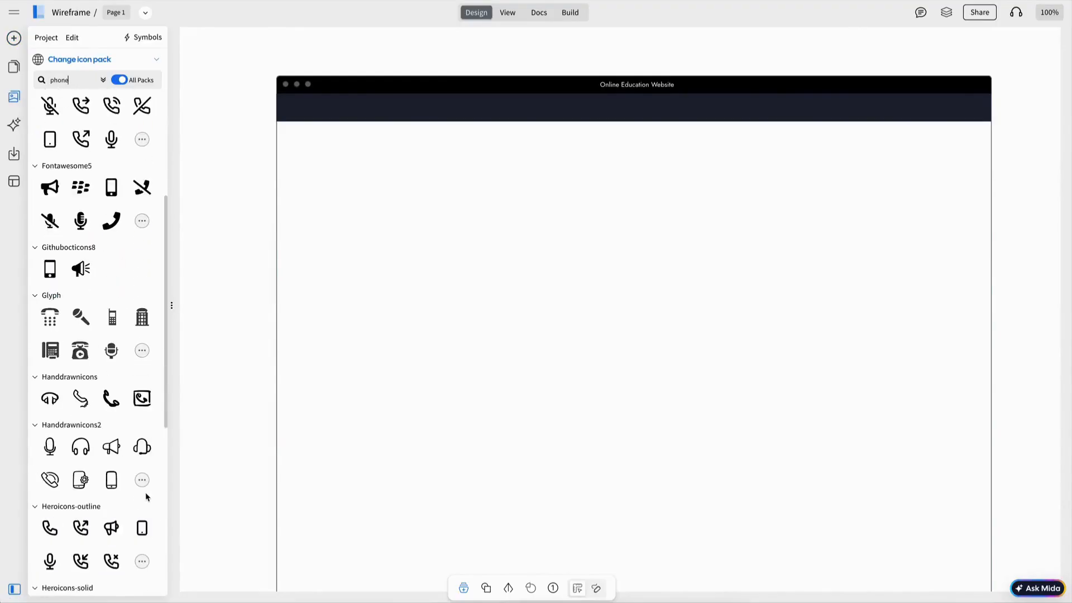
scroll(147, 497, down, 3)
scroll(147, 497, down, 2)
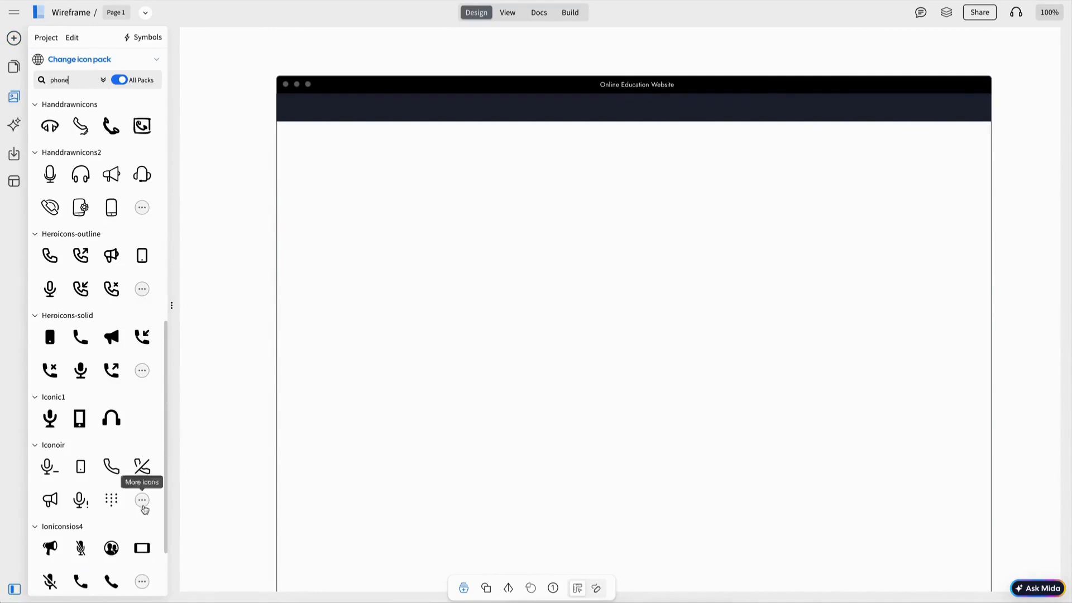
click(143, 505)
click(112, 106)
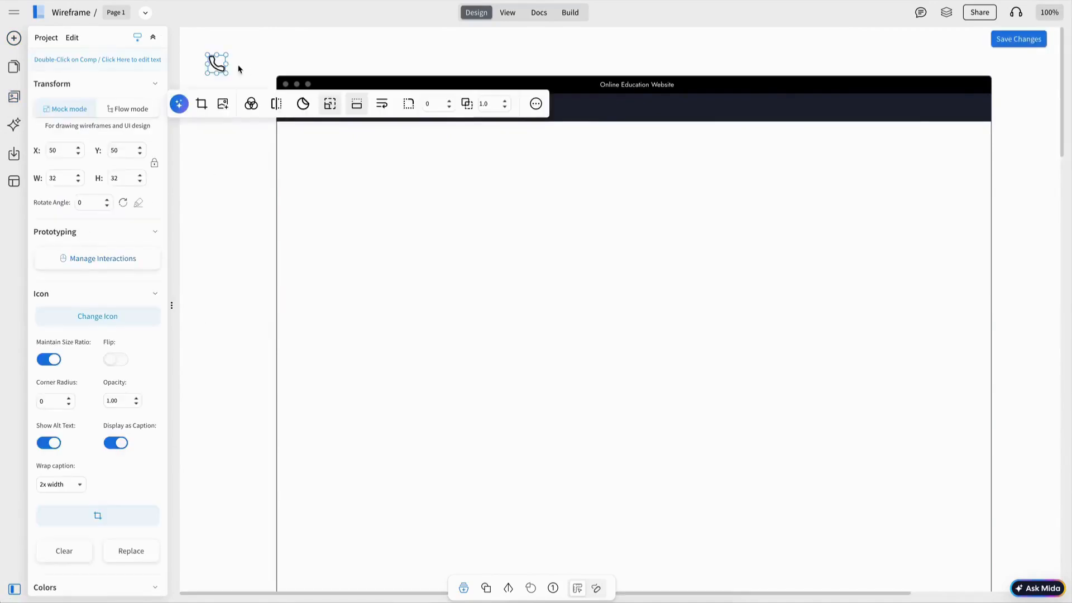
drag(218, 64, 311, 108)
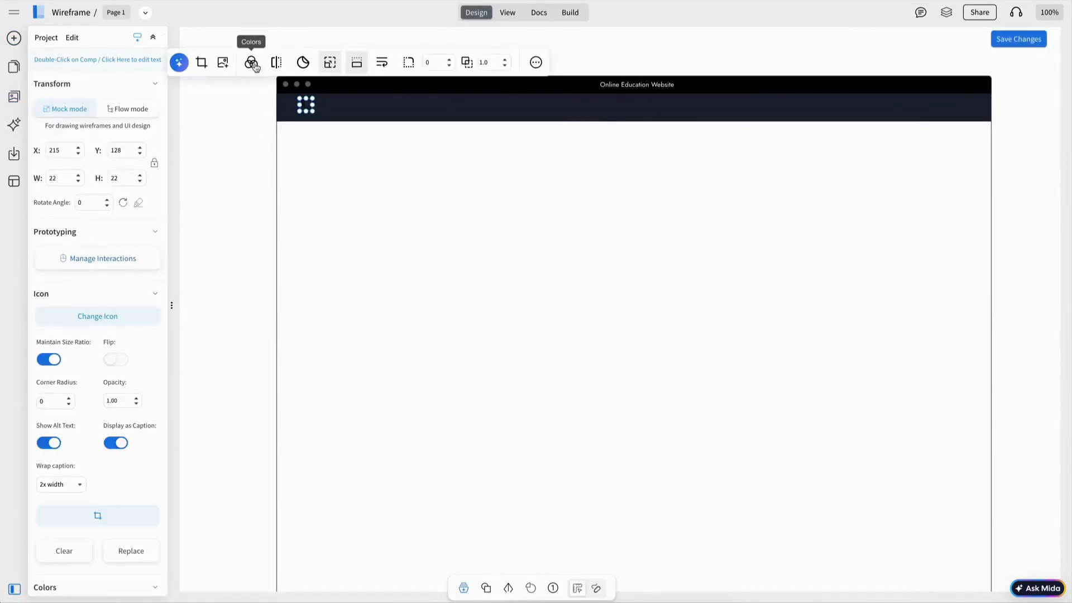
click(251, 62)
click(280, 130)
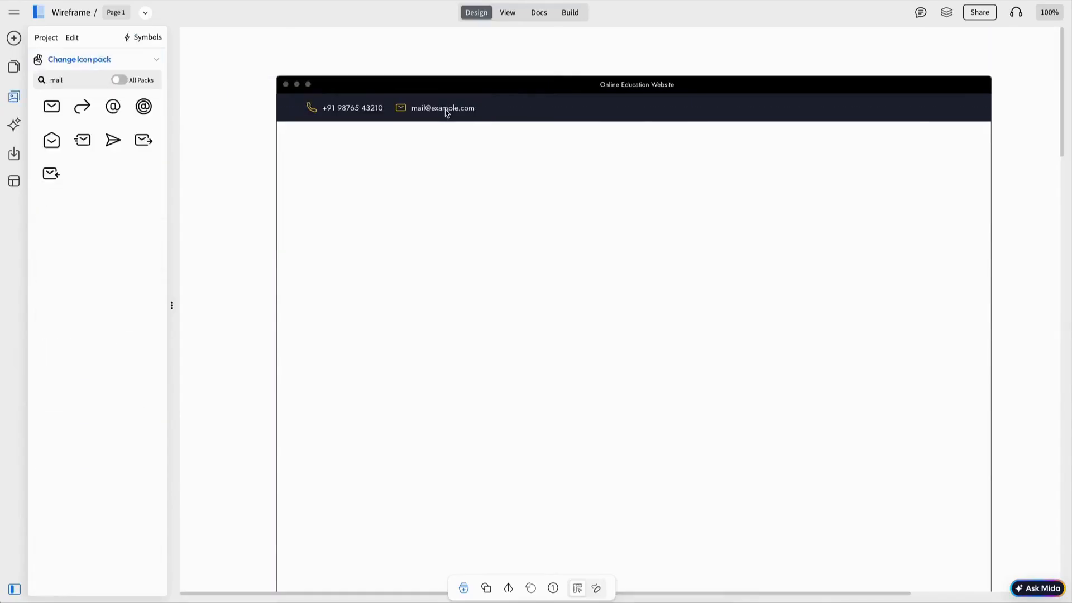
Step: Nudge the mail icon and email text group slightly left in the header
click(446, 113)
key(Left)
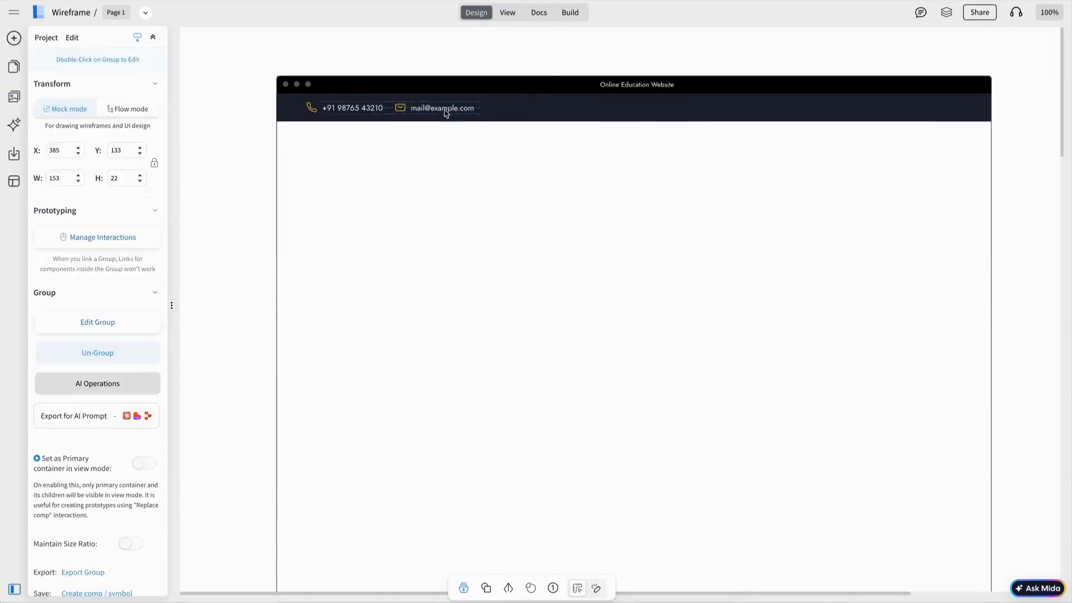
click(232, 136)
click(13, 39)
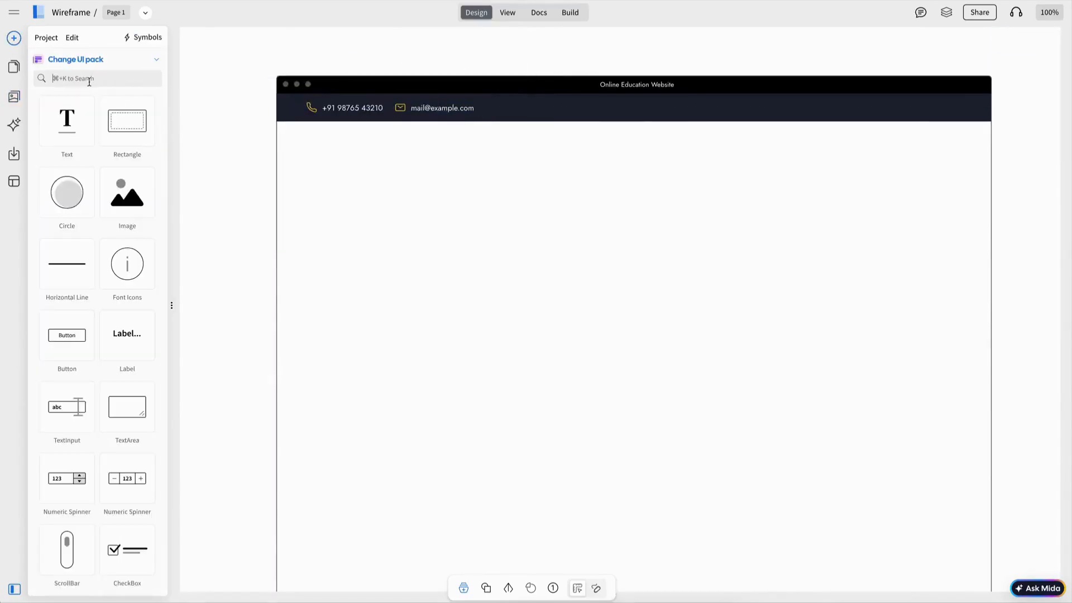
Step: Add Login / Register links, duplicated Follow Us social icons, and a 110×50 logo image placeholder
text(link)
drag(56, 97, 897, 108)
key(ctrl+d)
key(ctrl+d)
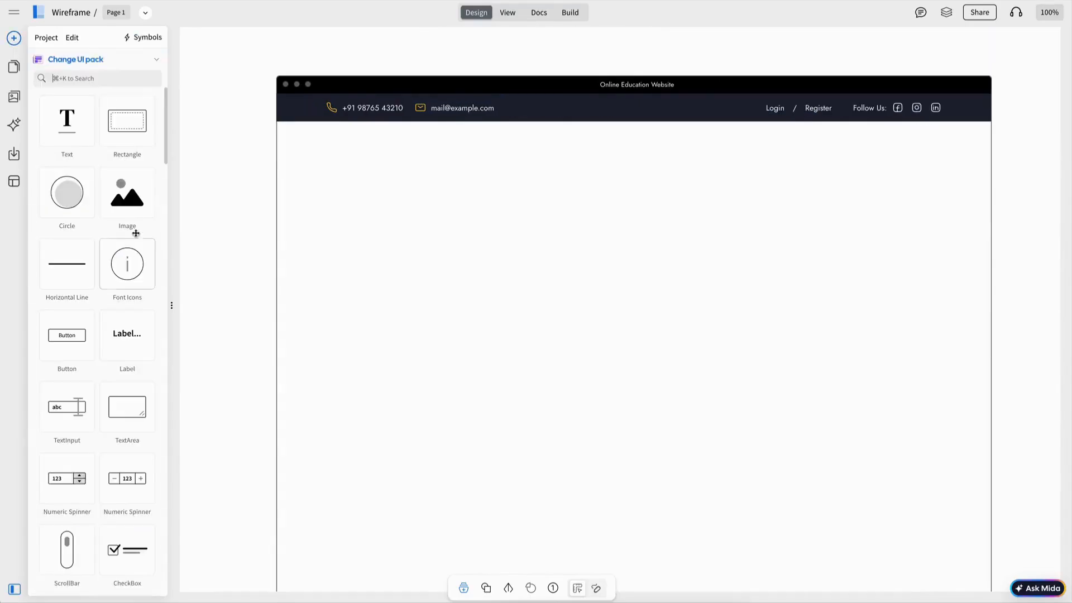
drag(131, 228, 388, 150)
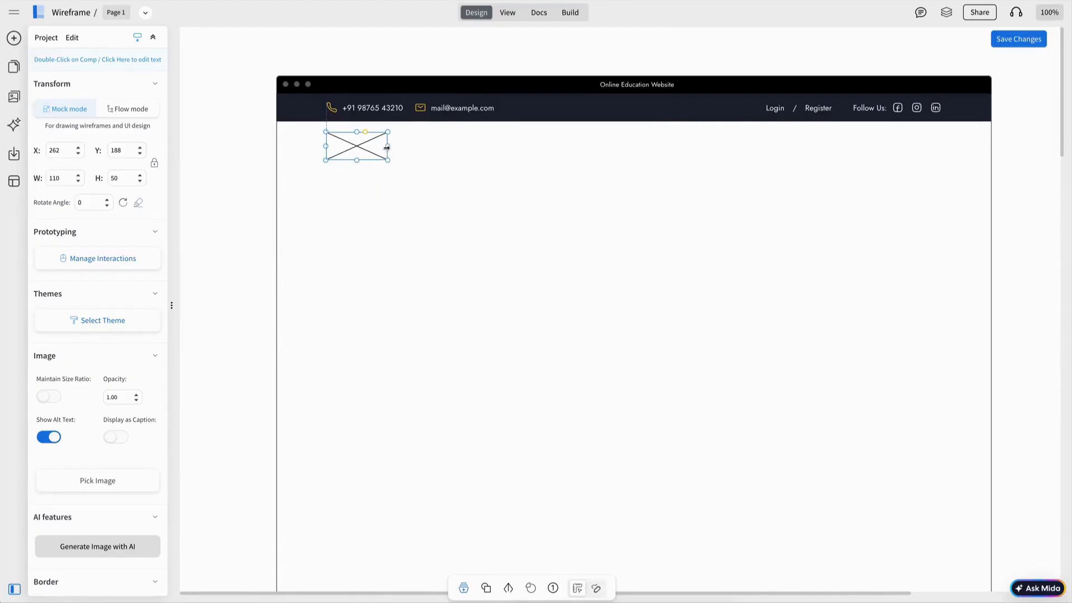
key(Escape)
Step: Place a menu bar beside the logo with Home, Pages, Courses, Blog and Contact items
text(menu)
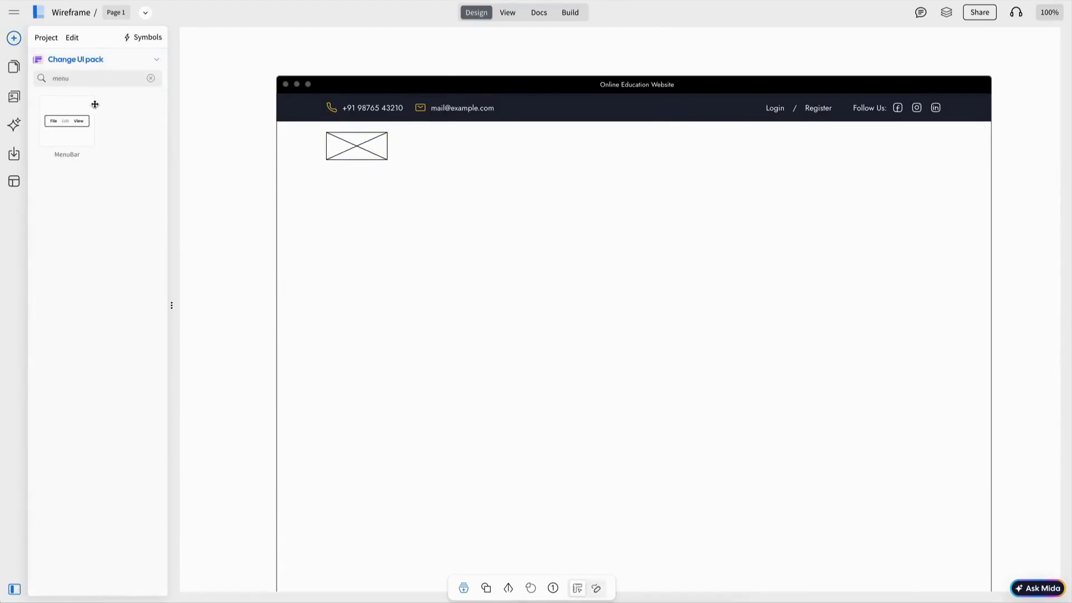
drag(95, 104, 486, 149)
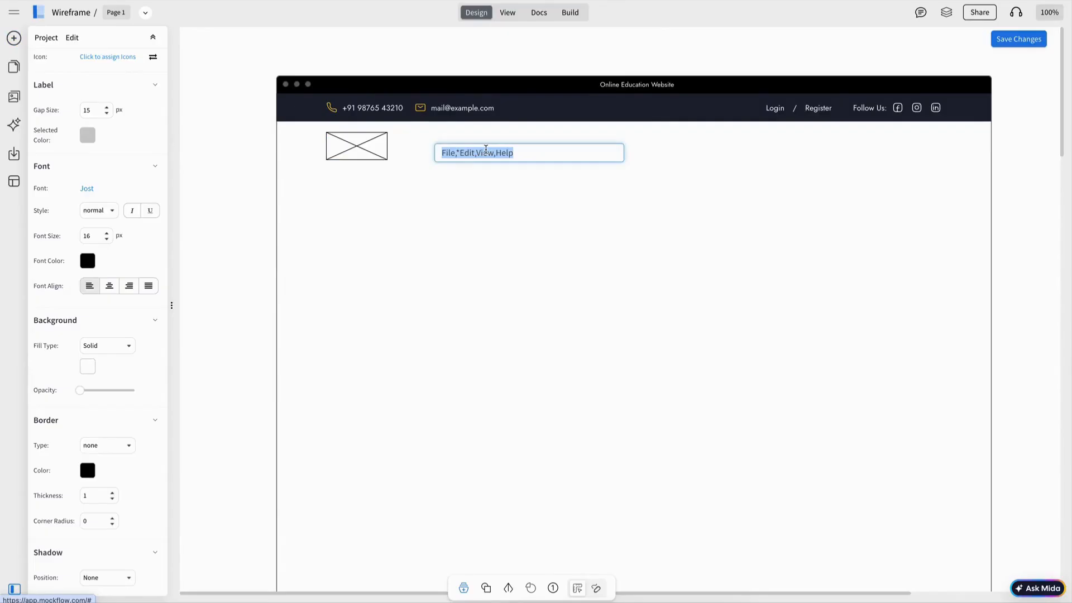
text(Home)
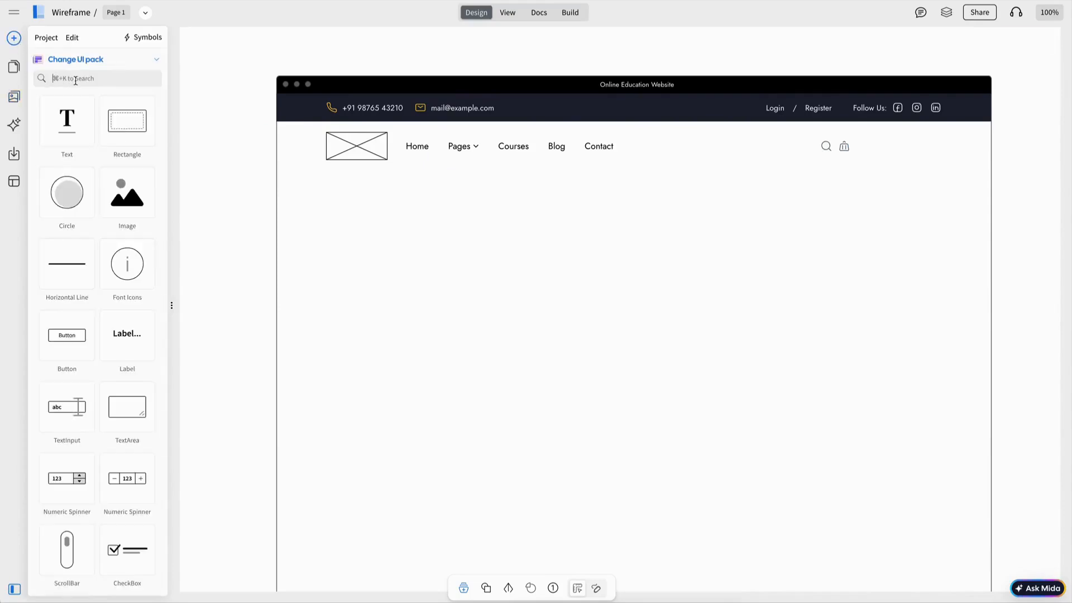
Step: Group the menu, search and cart icons and Apply Now button into one navigation row
click(833, 146)
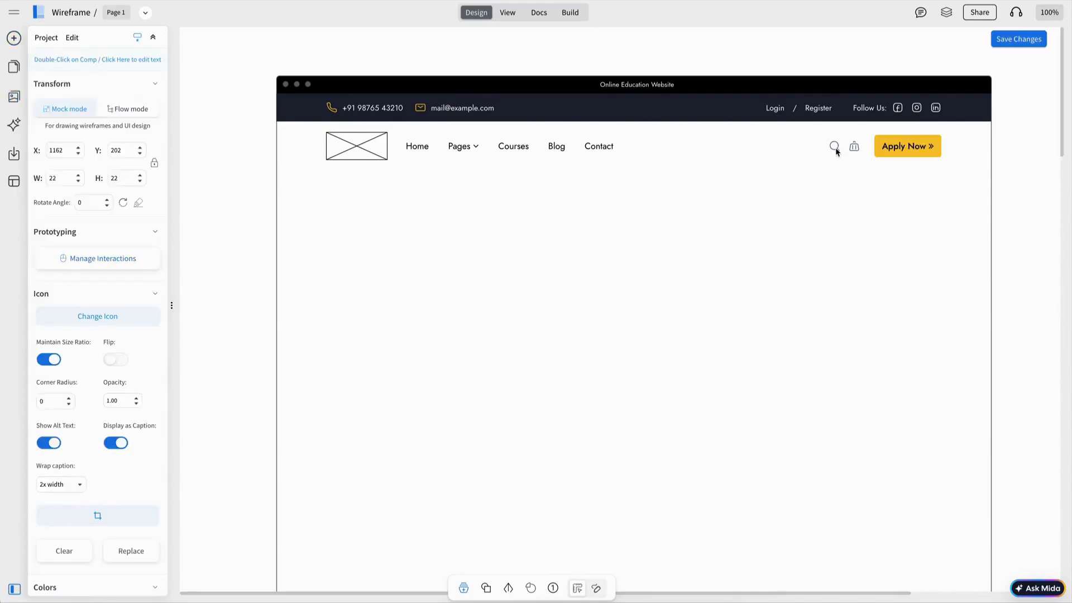
drag(1031, 179, 295, 117)
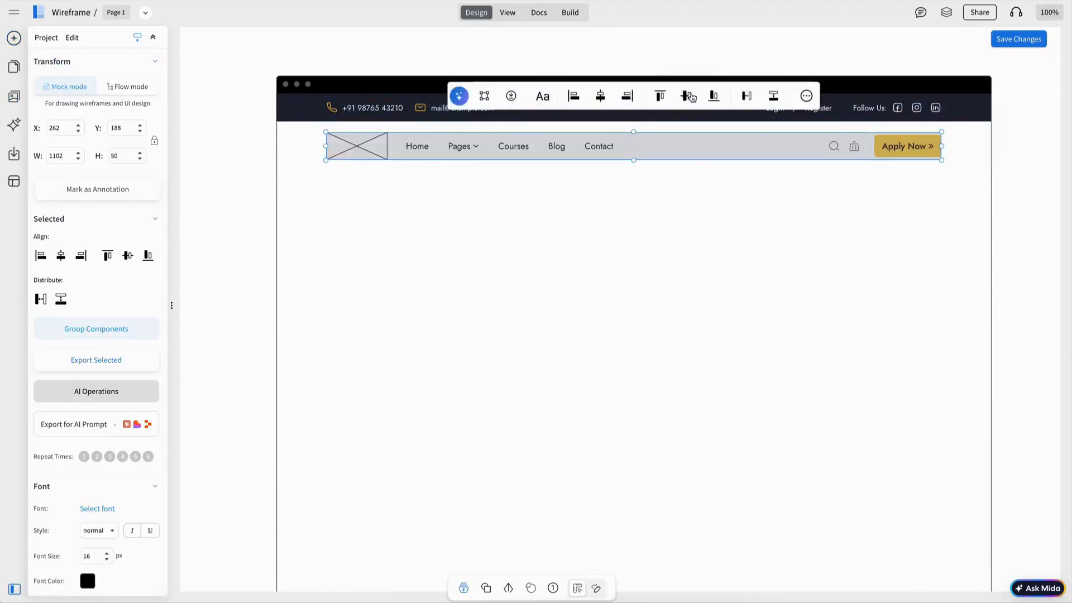
click(485, 97)
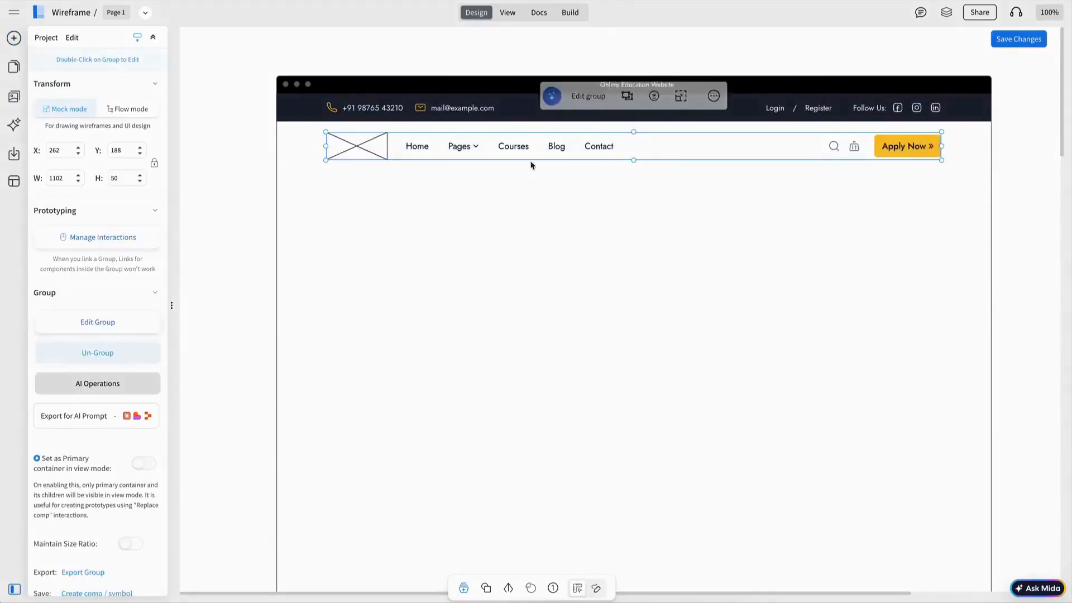
click(577, 224)
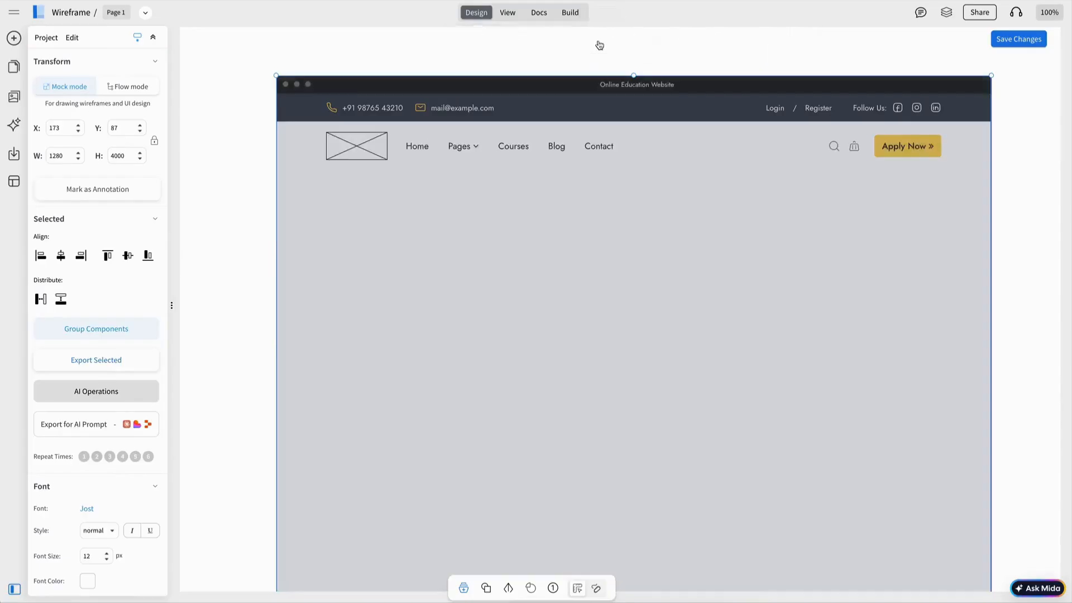
click(597, 65)
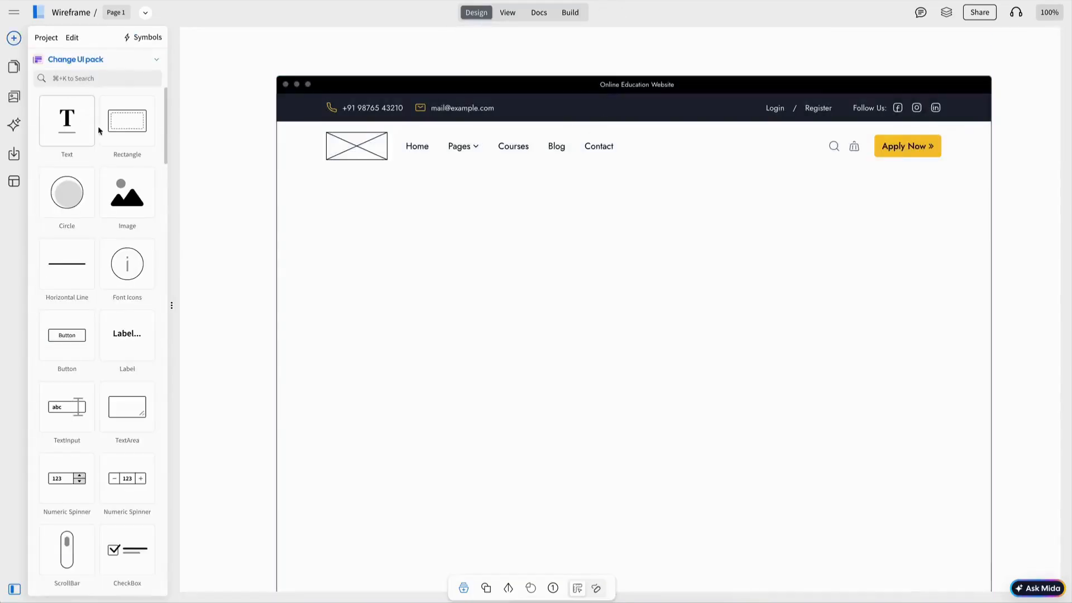
Step: Add the green hero banner and a Find Courses button copied from Apply Now
drag(128, 122, 435, 206)
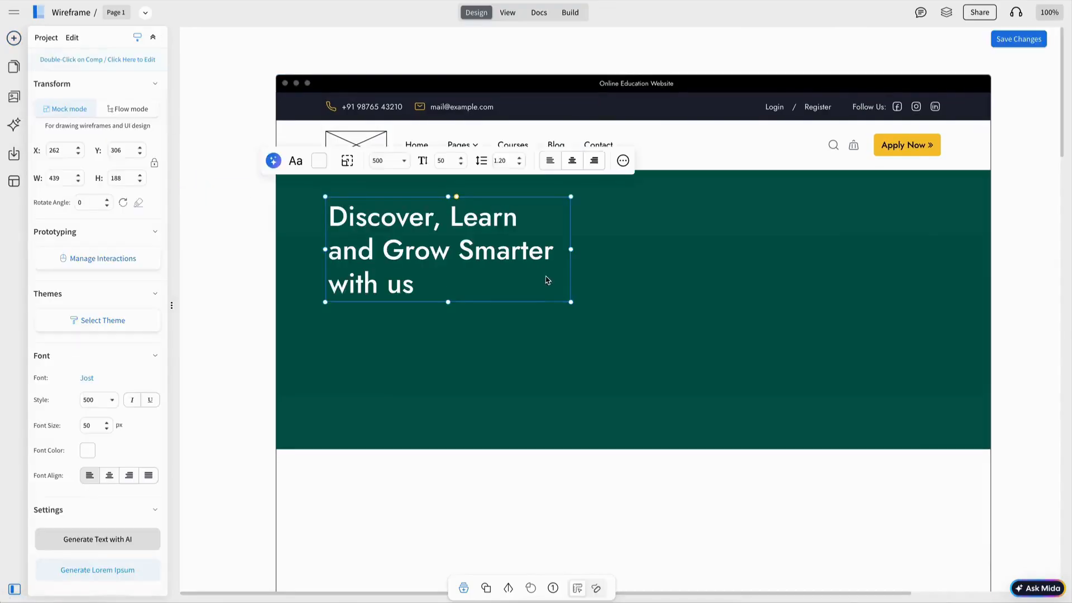
drag(570, 249, 564, 249)
drag(469, 247, 469, 244)
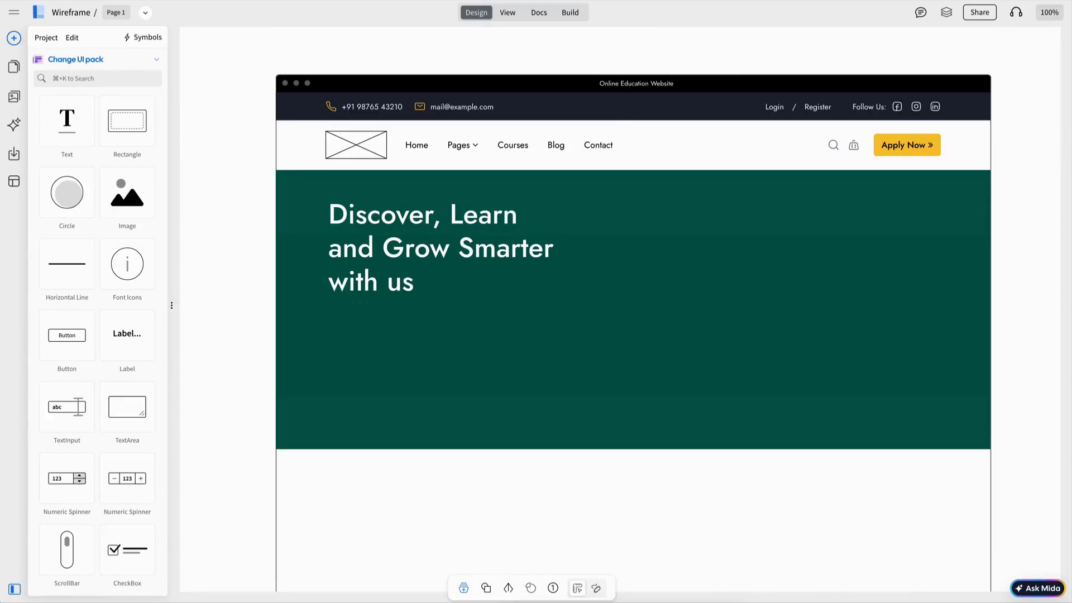
key(ctrl+v)
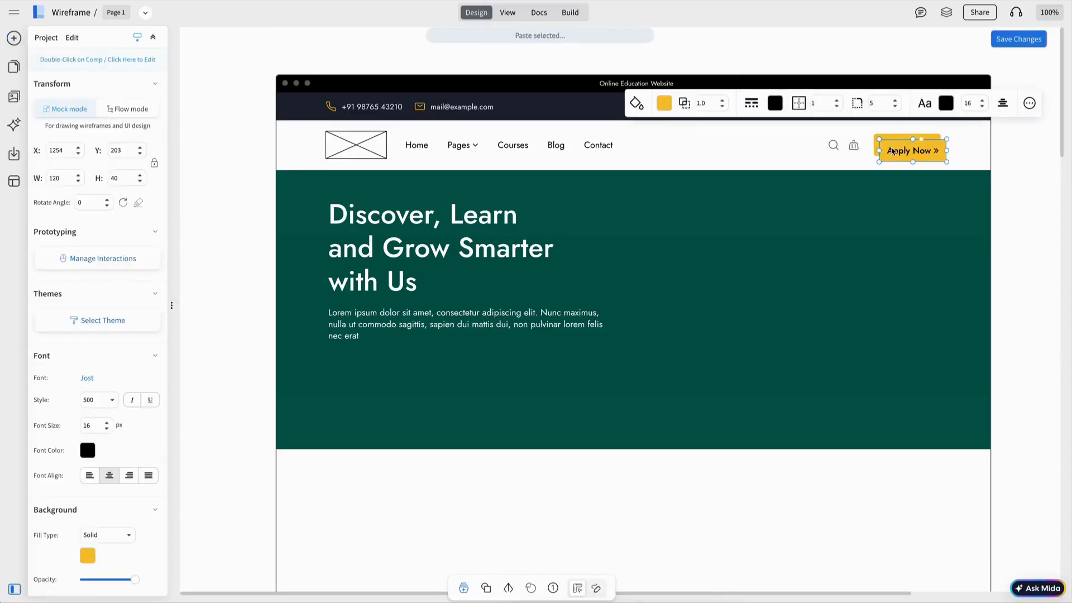
drag(891, 151, 345, 372)
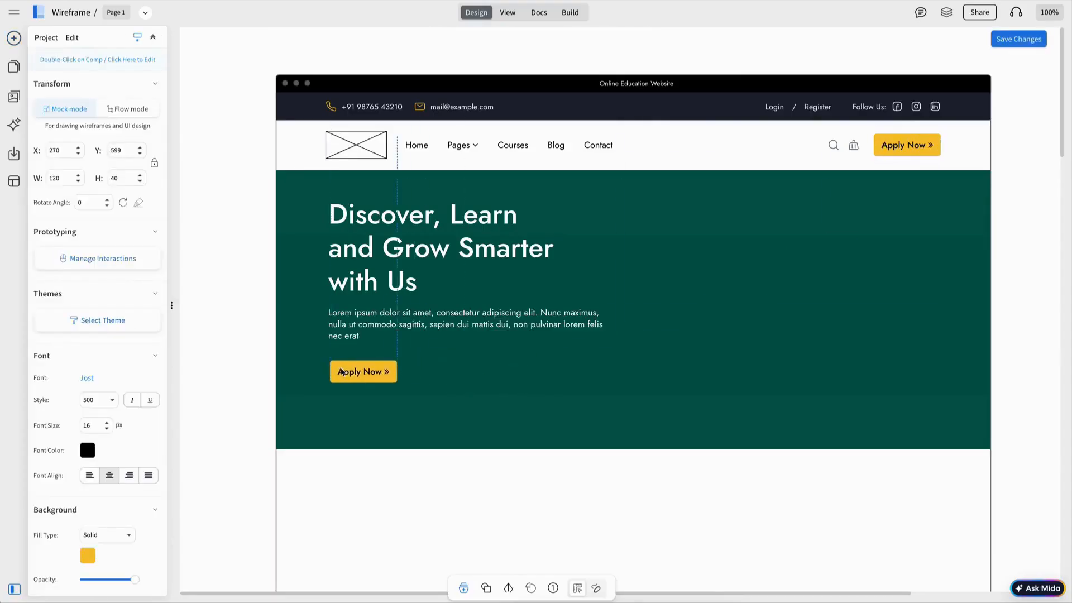
double_click(342, 372)
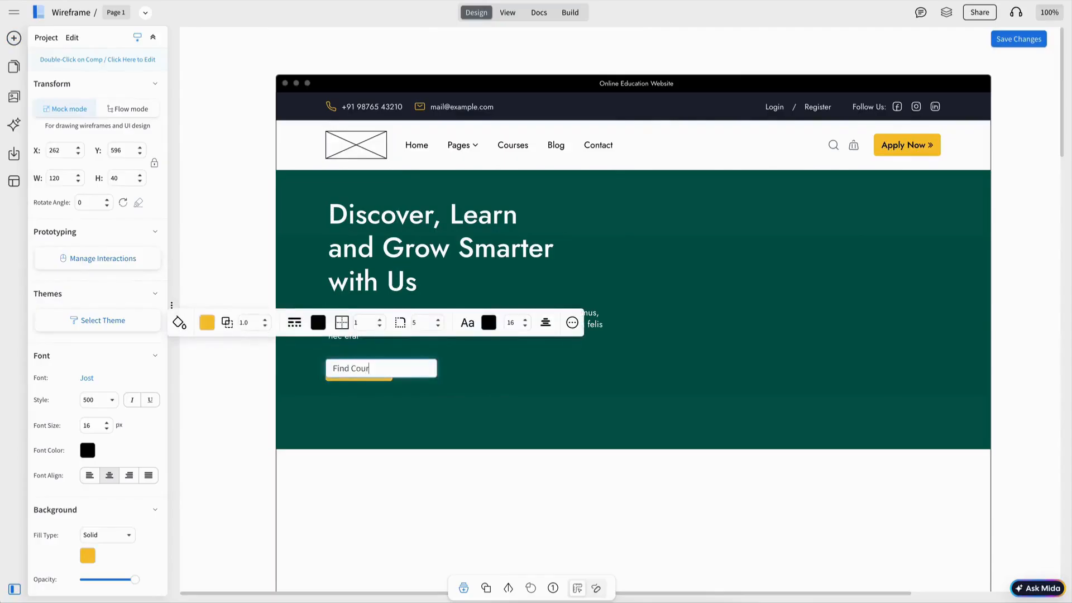
key(Return)
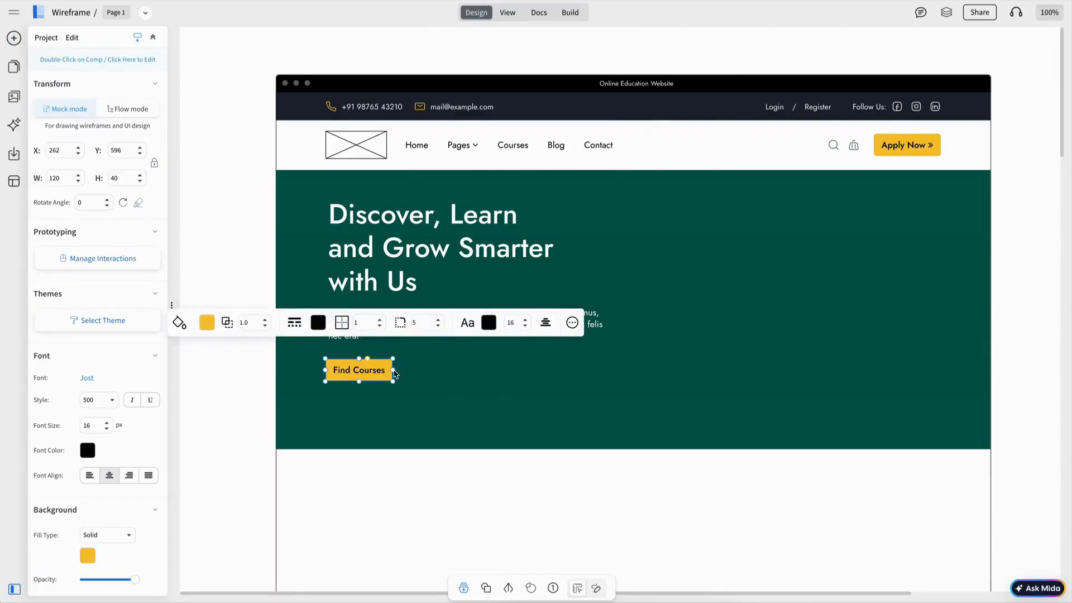
mouse_move(393, 370)
mouse_down()
mouse_move(408, 371)
mouse_move(382, 367)
mouse_up()
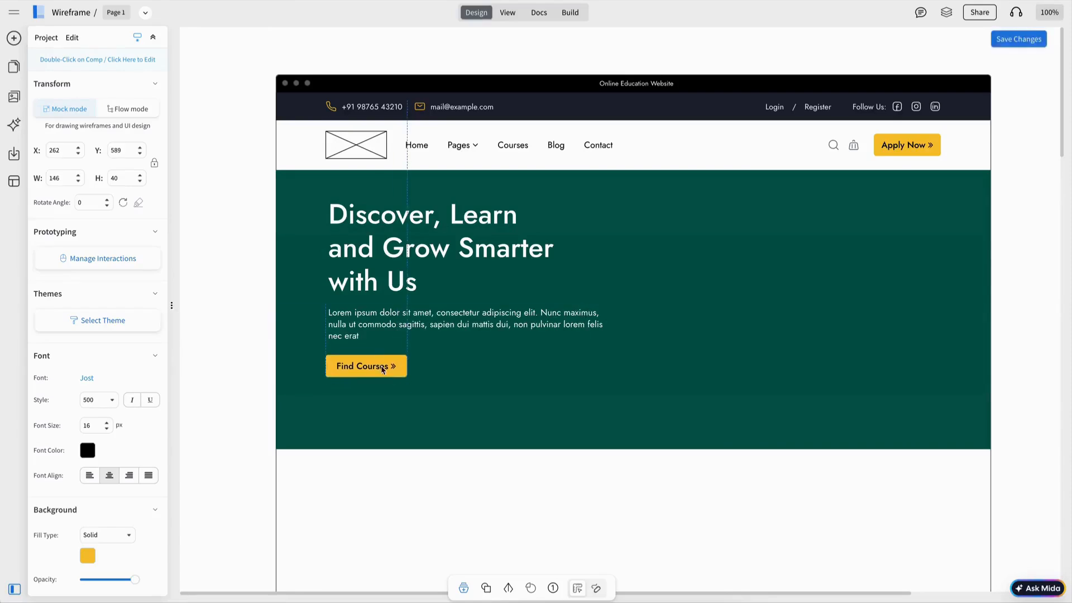
Step: Group the hero heading, paragraph and button, and centre them vertically in the banner
shift+click(386, 329)
shift+click(393, 280)
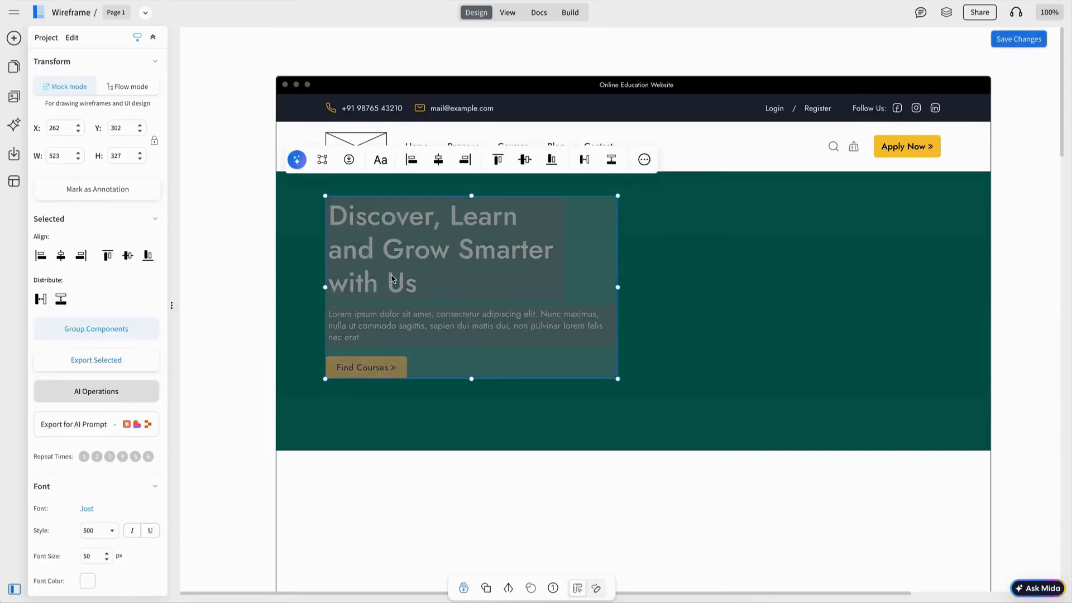
key(super+g)
shift+click(754, 294)
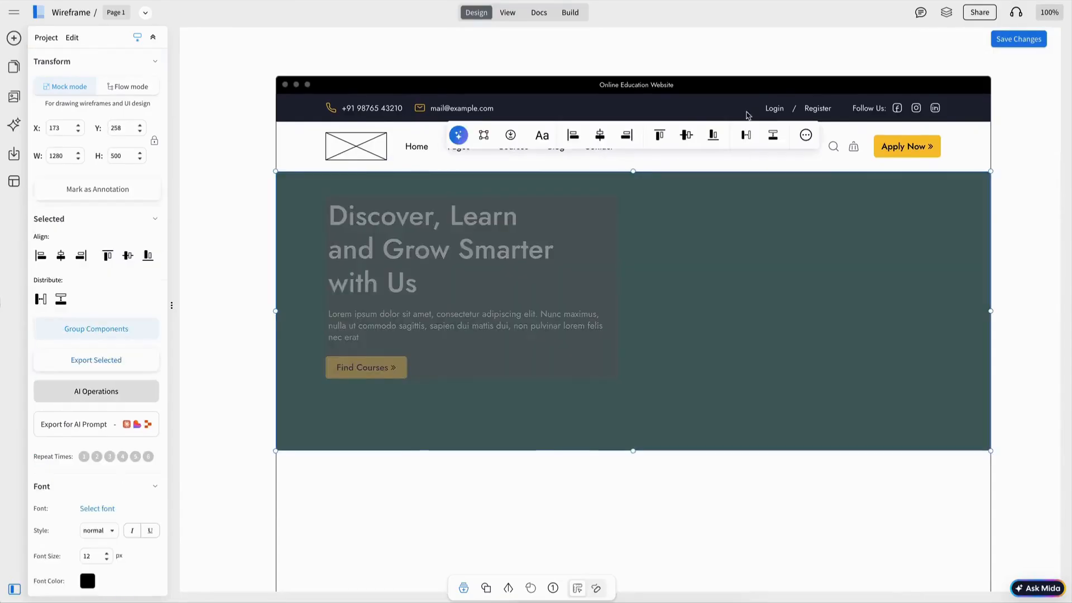
click(686, 137)
key(Escape)
Step: Shift the hero text group right and add an image placeholder on the hero's right side
drag(489, 276, 549, 268)
key(Escape)
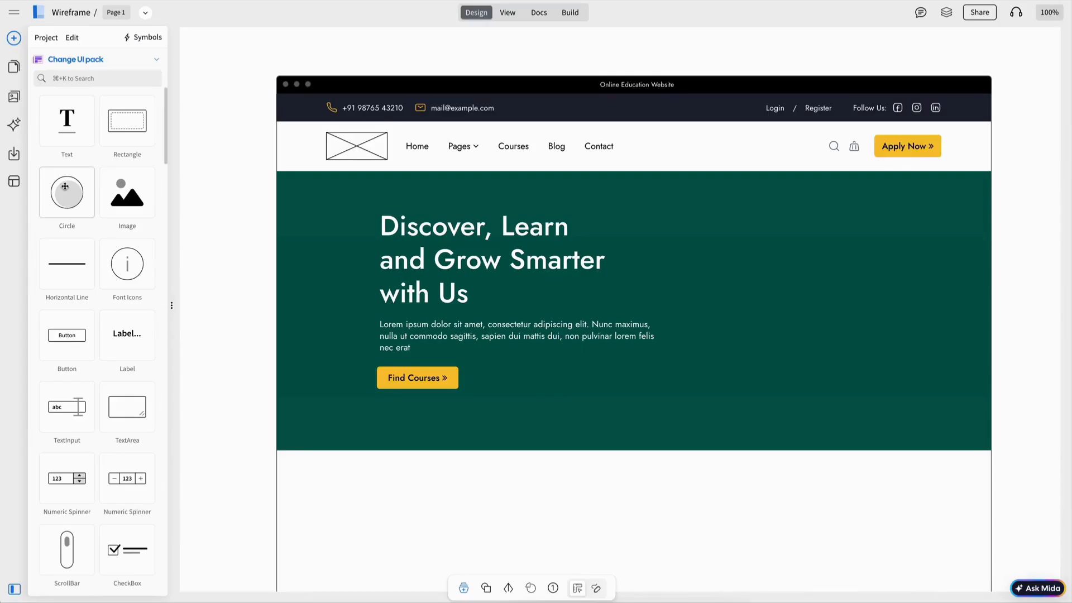
drag(114, 194, 743, 265)
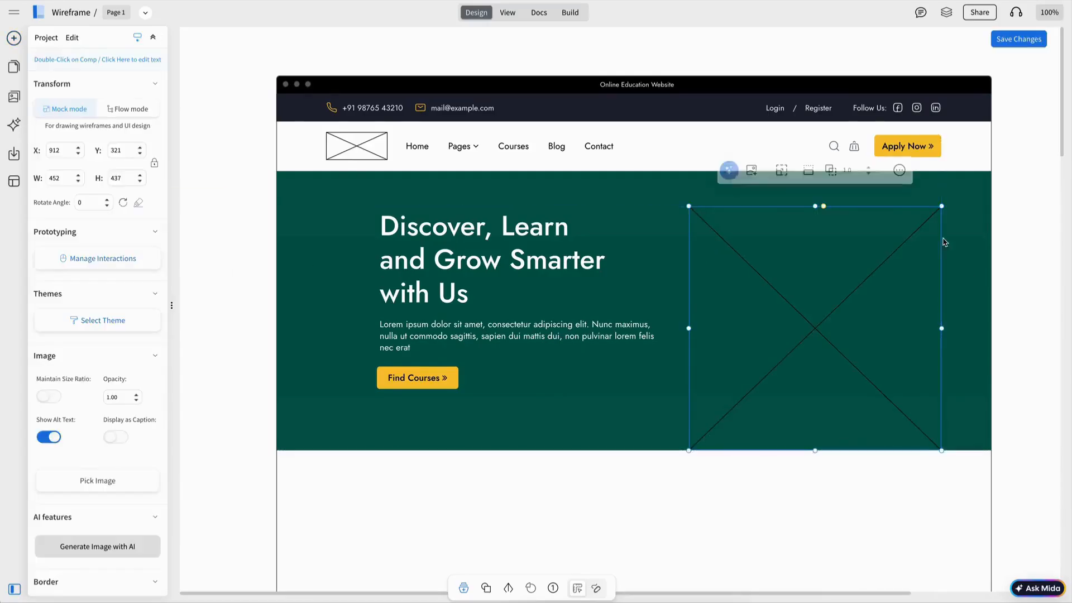
click(1016, 40)
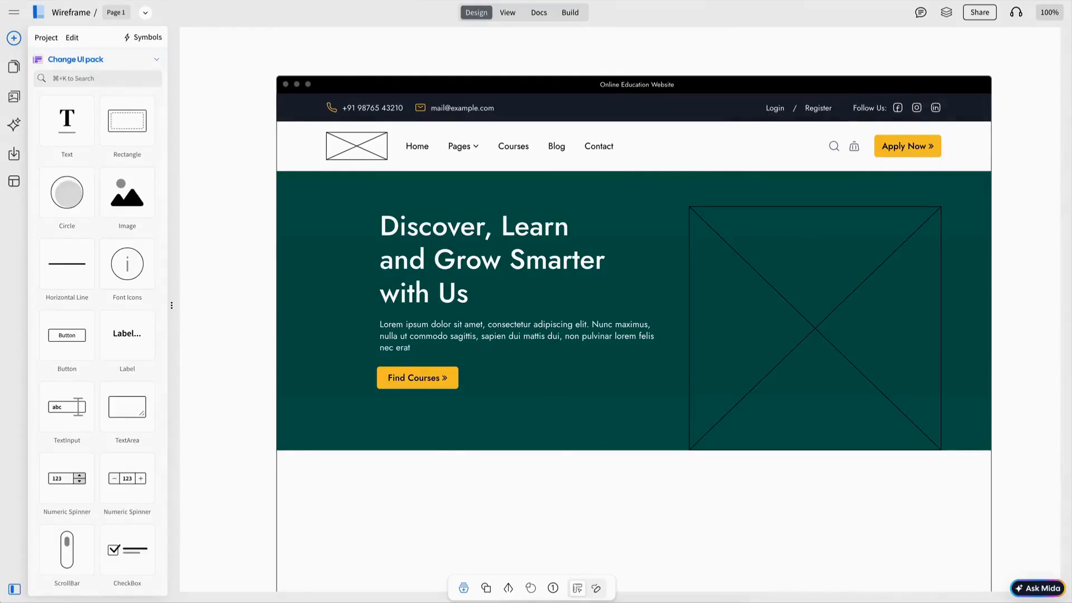
Step: Add a Categories pill button just below the hero banner
scroll(751, 475, down, 2)
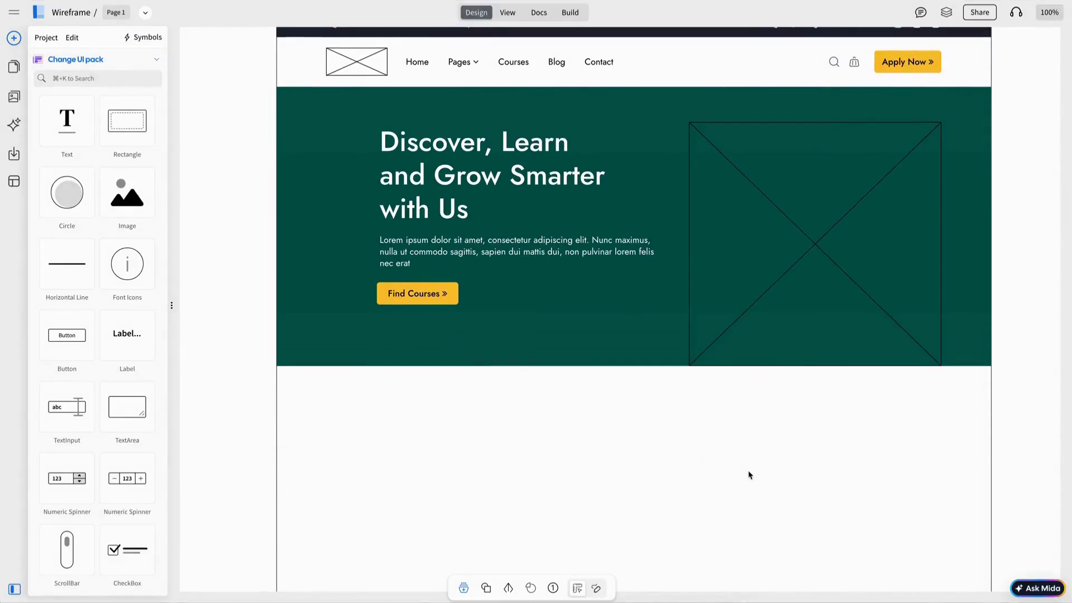
scroll(748, 474, down, 1)
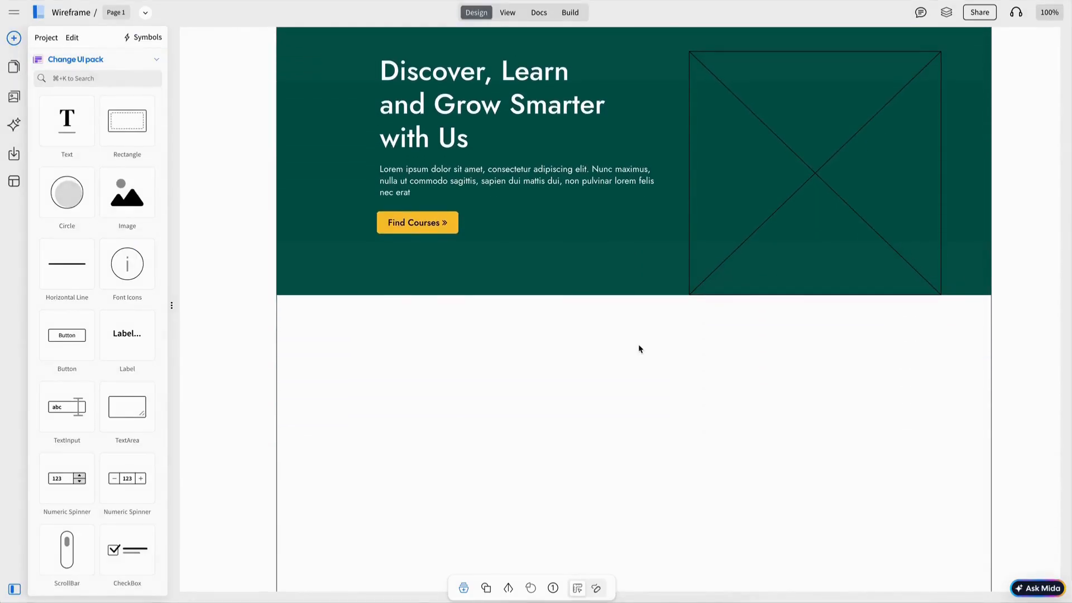
drag(76, 337, 648, 334)
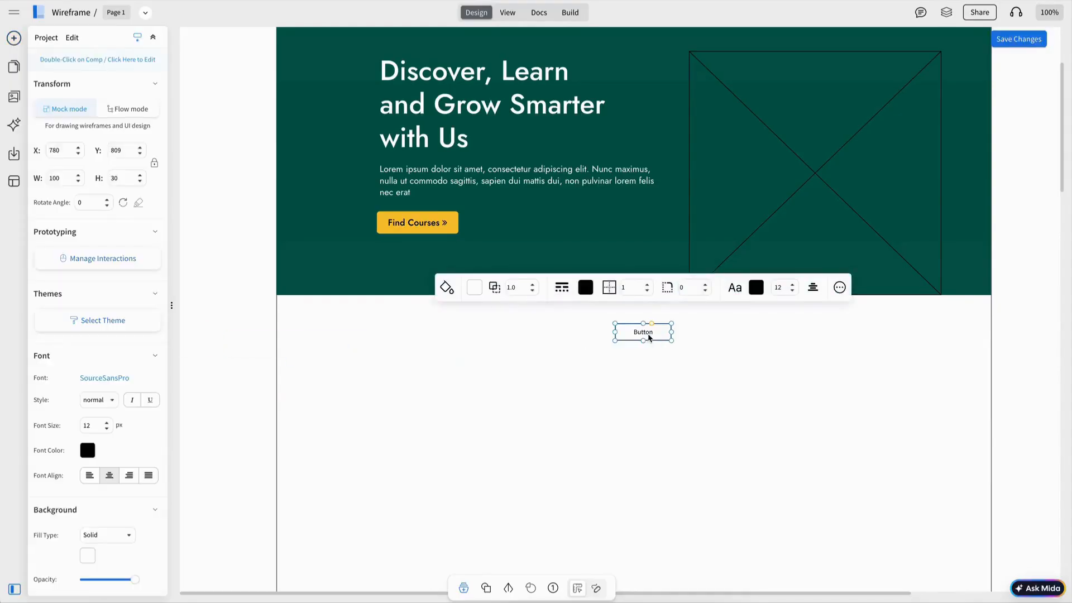
double_click(648, 333)
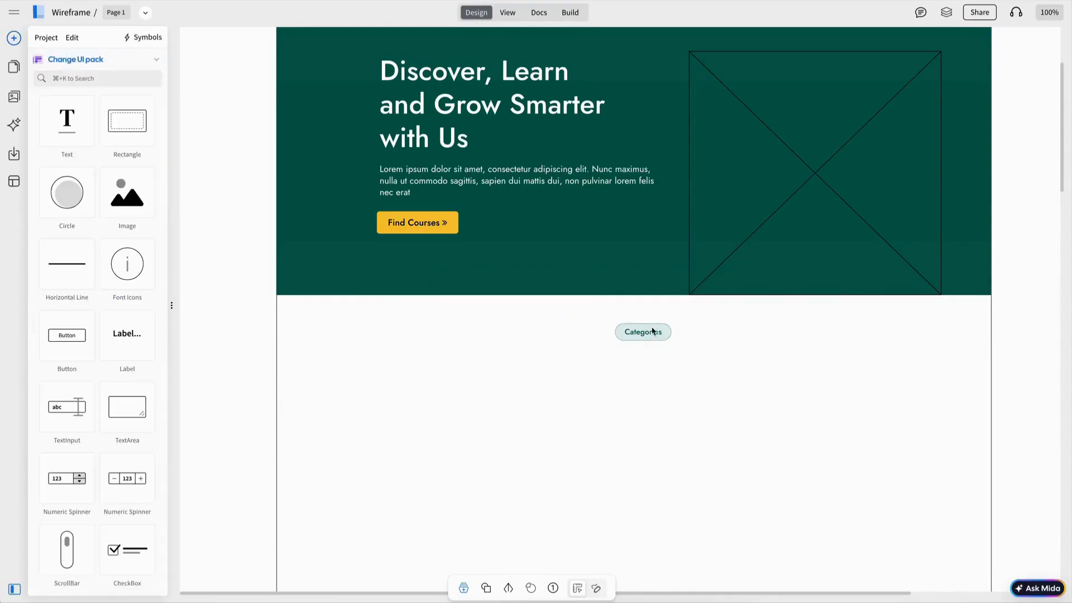
drag(653, 332, 652, 328)
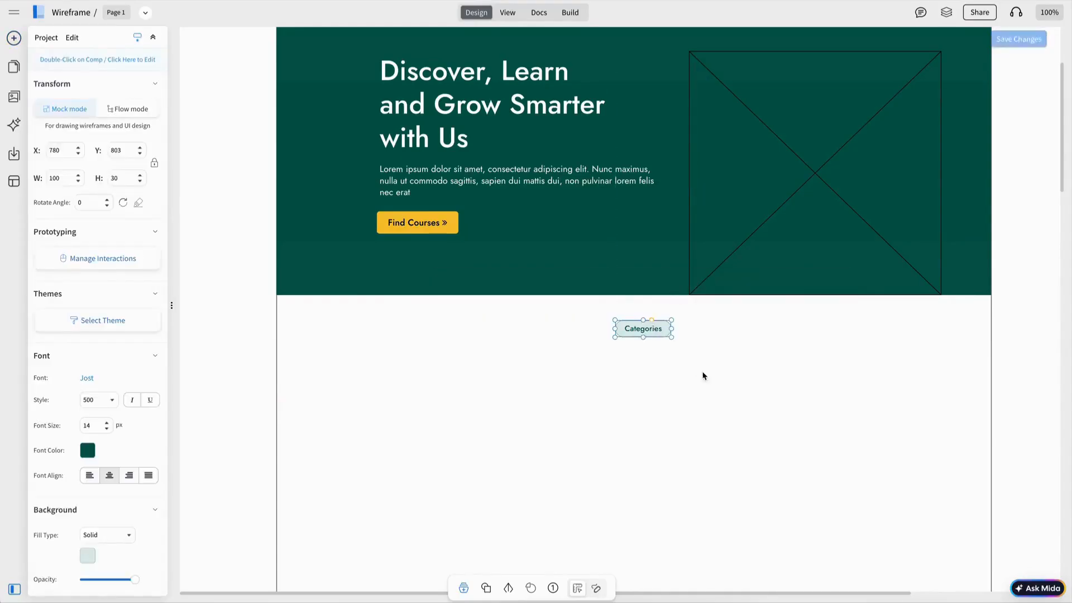
shift+click(624, 363)
key(Escape)
Step: Add the heading 'Explore Top Courses Categories That Change Yourself', line height 1.30, centred under the pill
scroll(773, 417, down, 3)
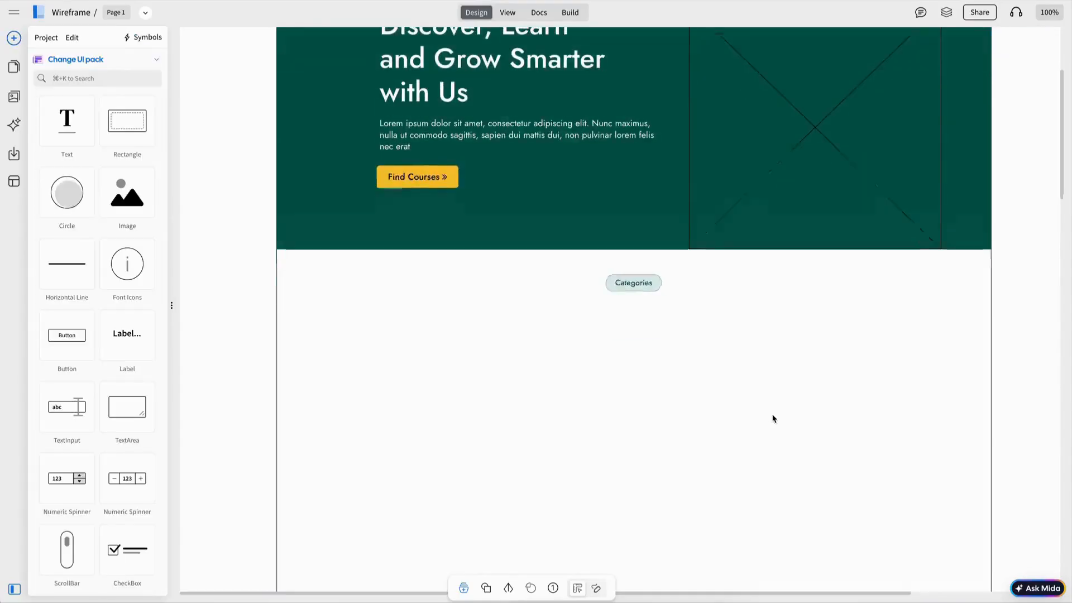
text(Explore Top)
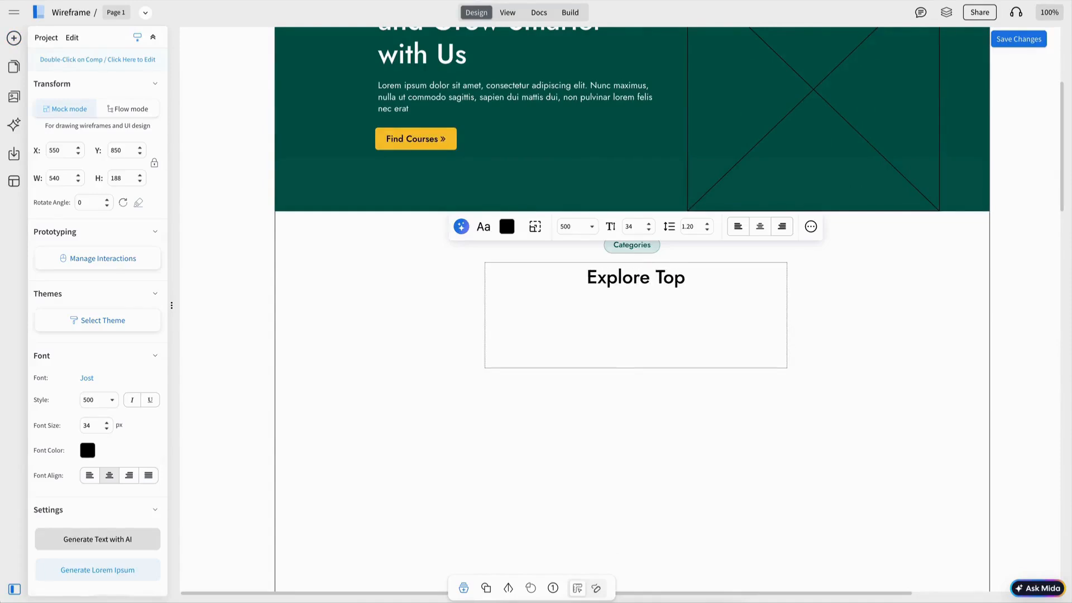
text( Courses Categories That Change Yourself)
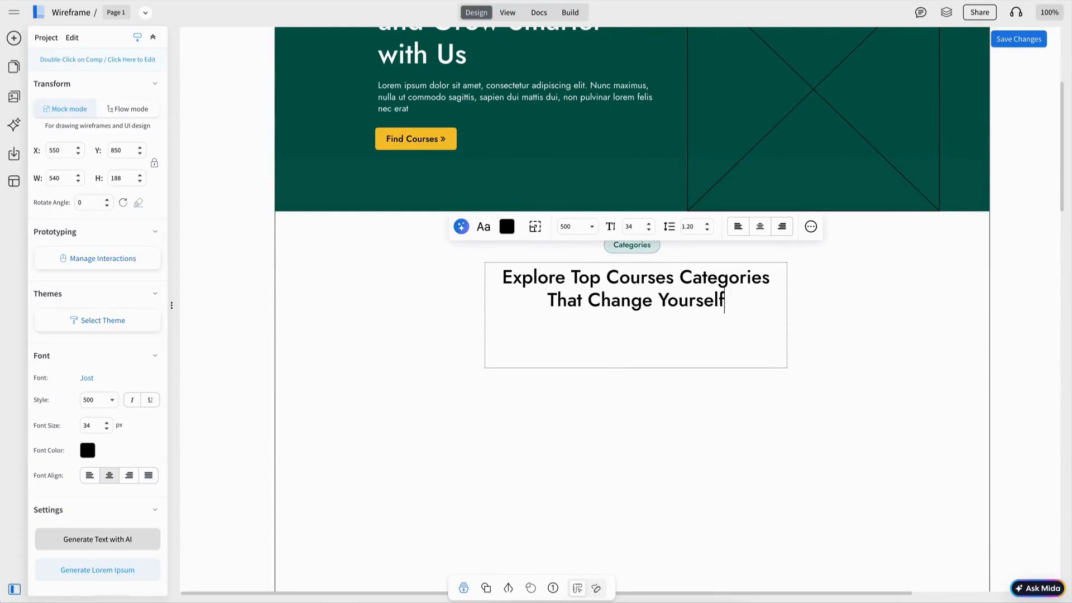
key(Escape)
click(673, 306)
click(707, 222)
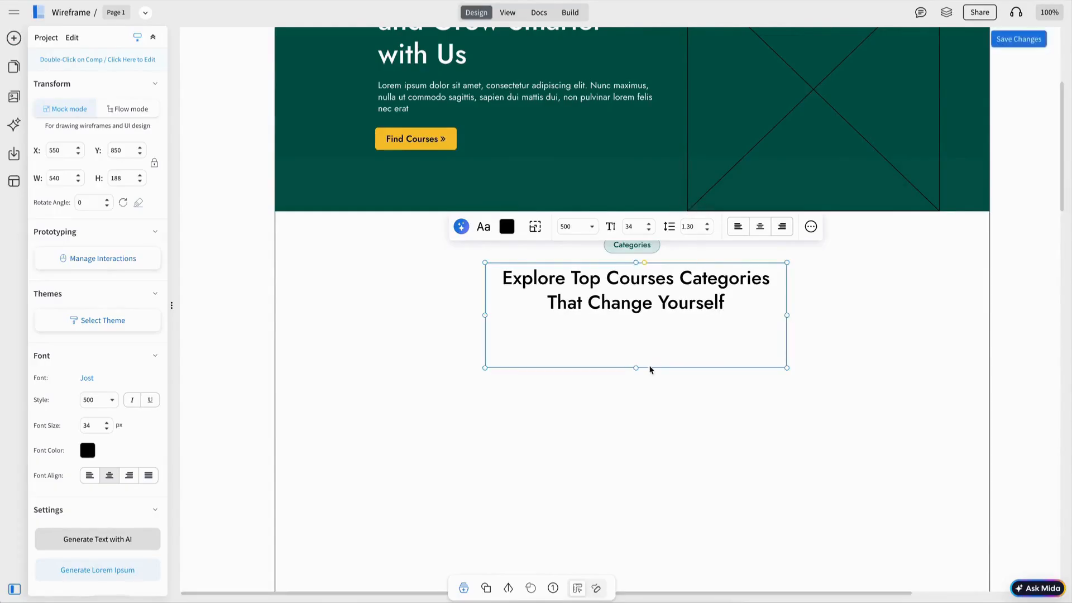
drag(637, 369, 657, 307)
click(710, 354)
scroll(710, 355, down, 3)
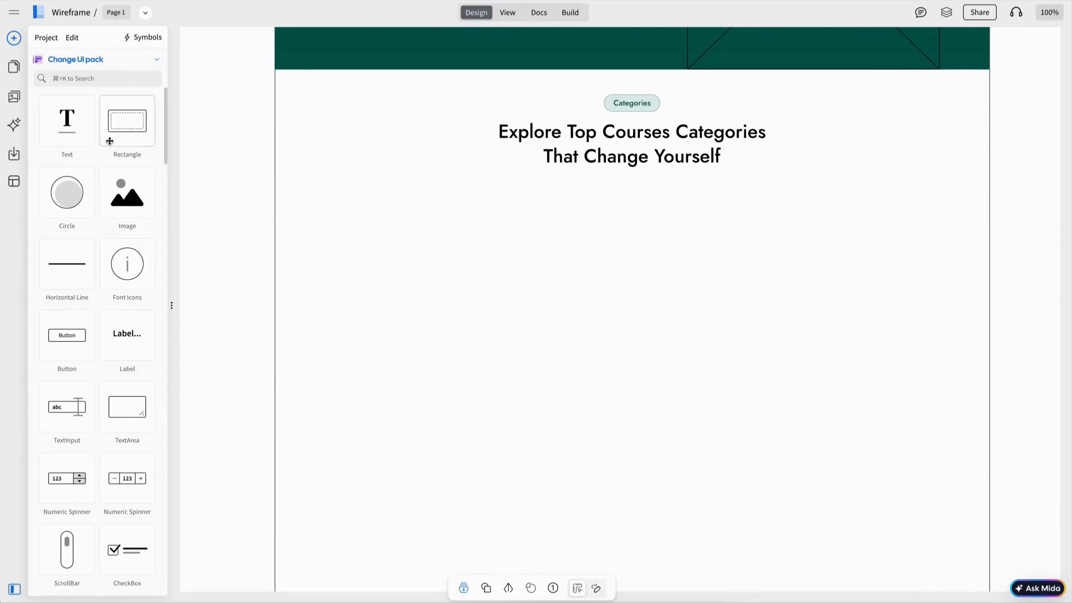
Step: Build one grey card with a Business Management title and a centred image placeholder
drag(114, 125, 346, 212)
click(312, 228)
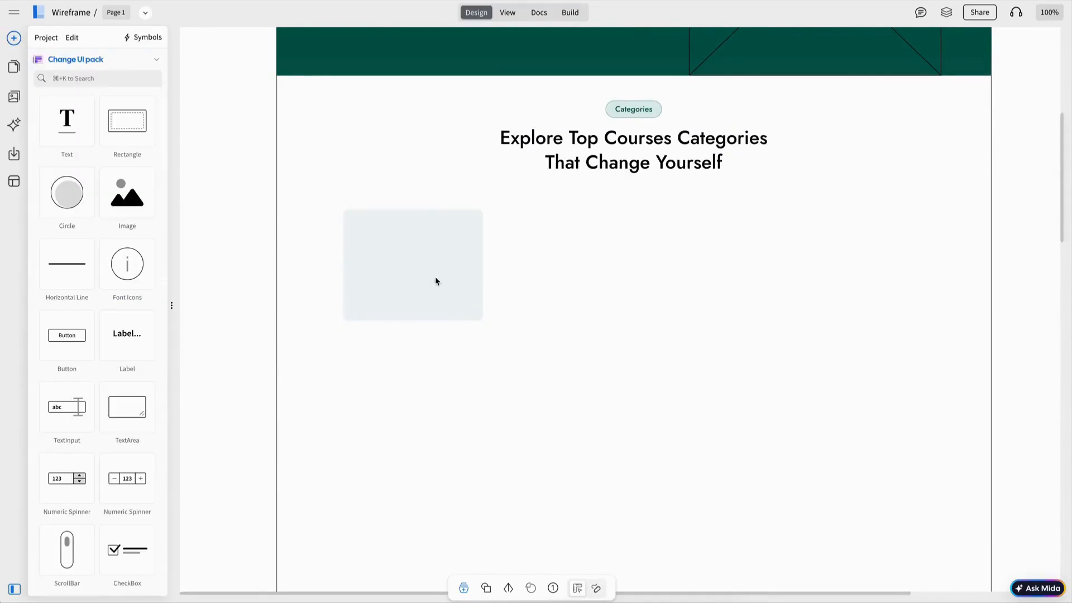
click(606, 170)
key(ctrl+d)
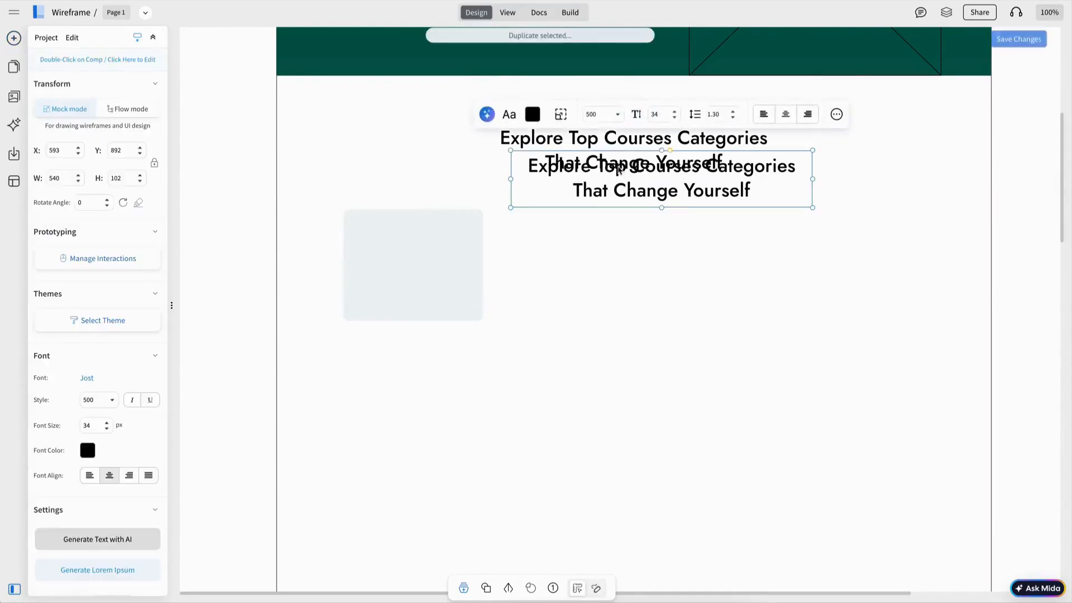
key(Escape)
drag(133, 182, 411, 251)
Step: Duplicate the grouped card and line up the copies into a row of four
key(ctrl+d)
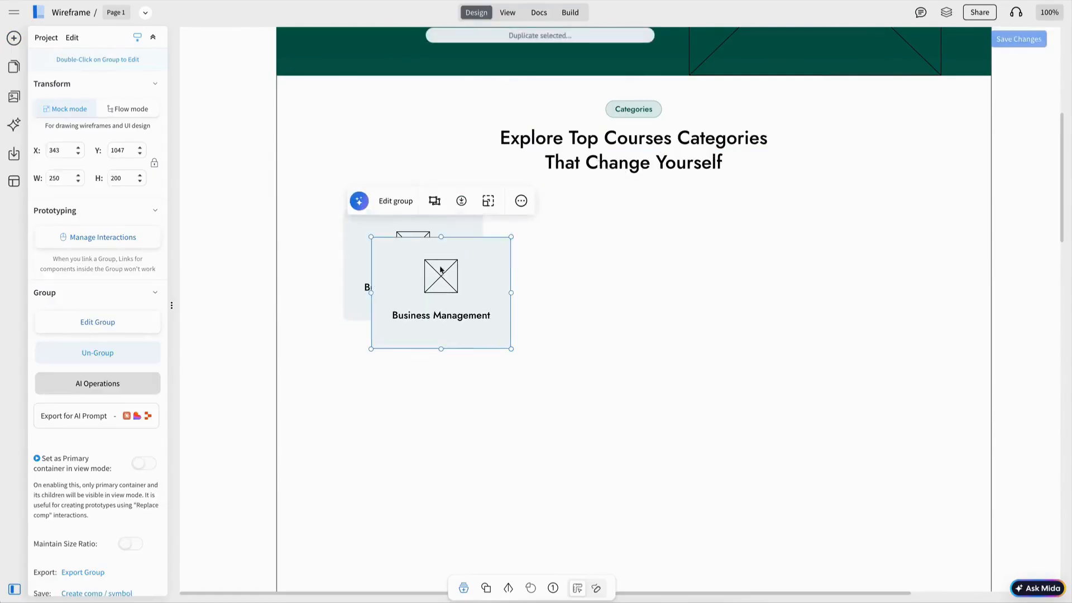
drag(466, 273, 578, 246)
key(ctrl+d)
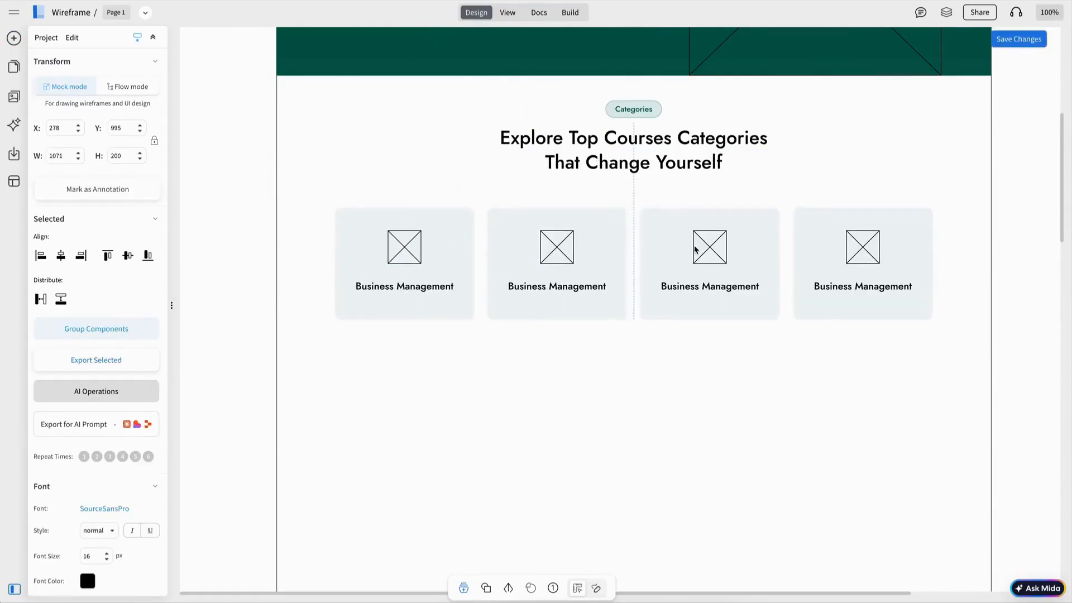
drag(695, 234, 694, 235)
Step: Retitle the second card in the first row with its own category name
key(Escape)
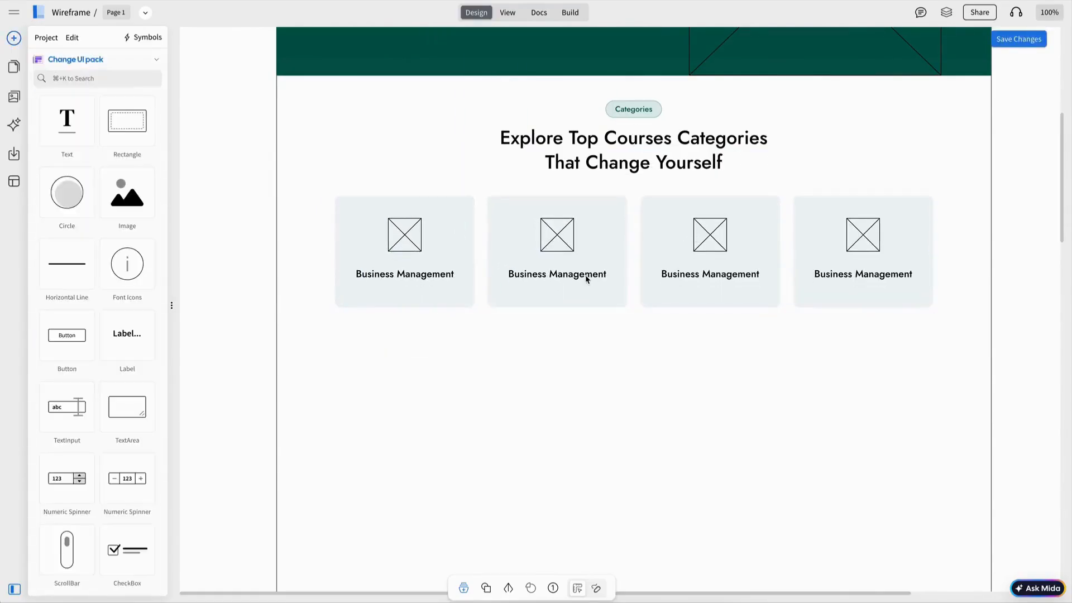
double_click(589, 275)
double_click(591, 279)
text(Art &)
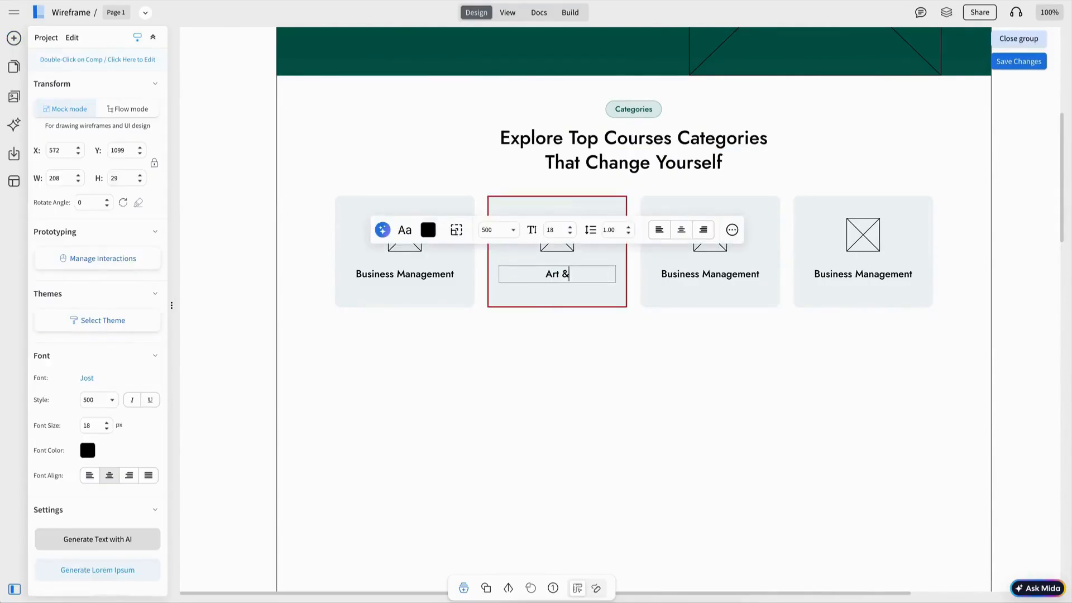
text(v)
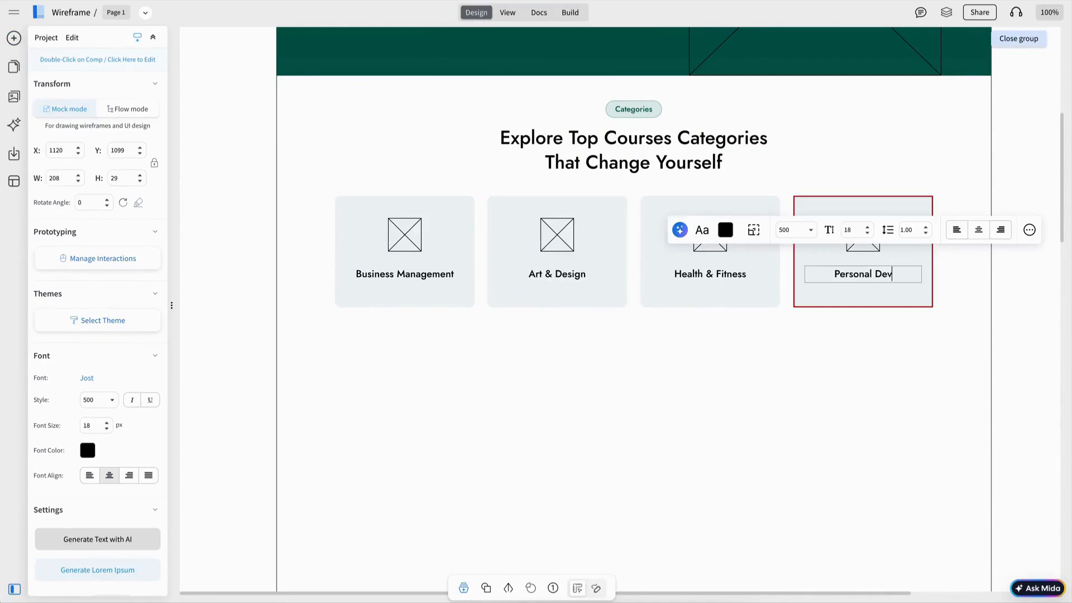
text(t)
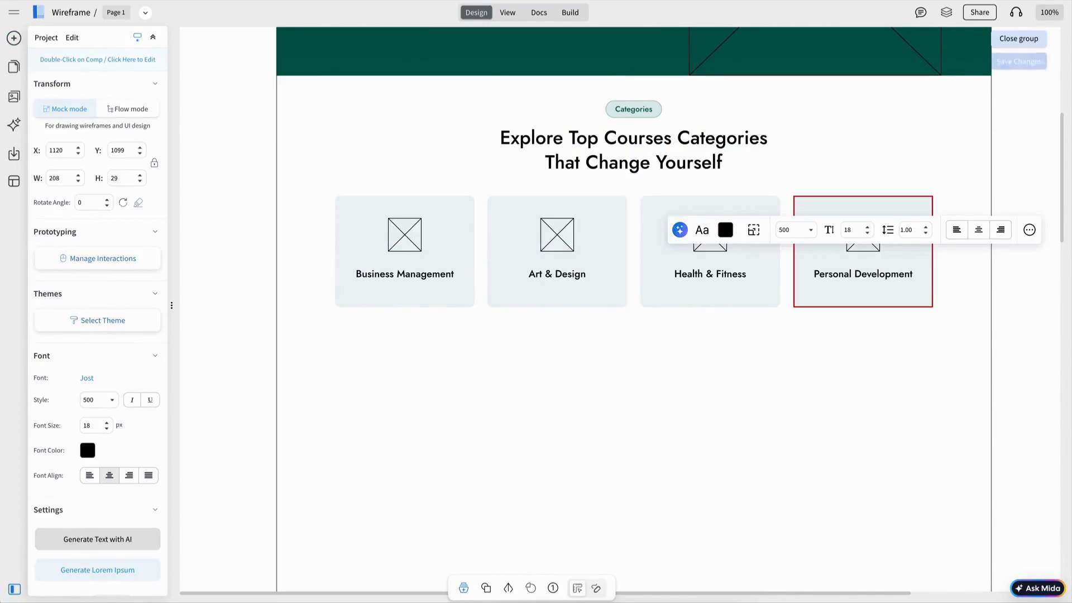
click(14, 38)
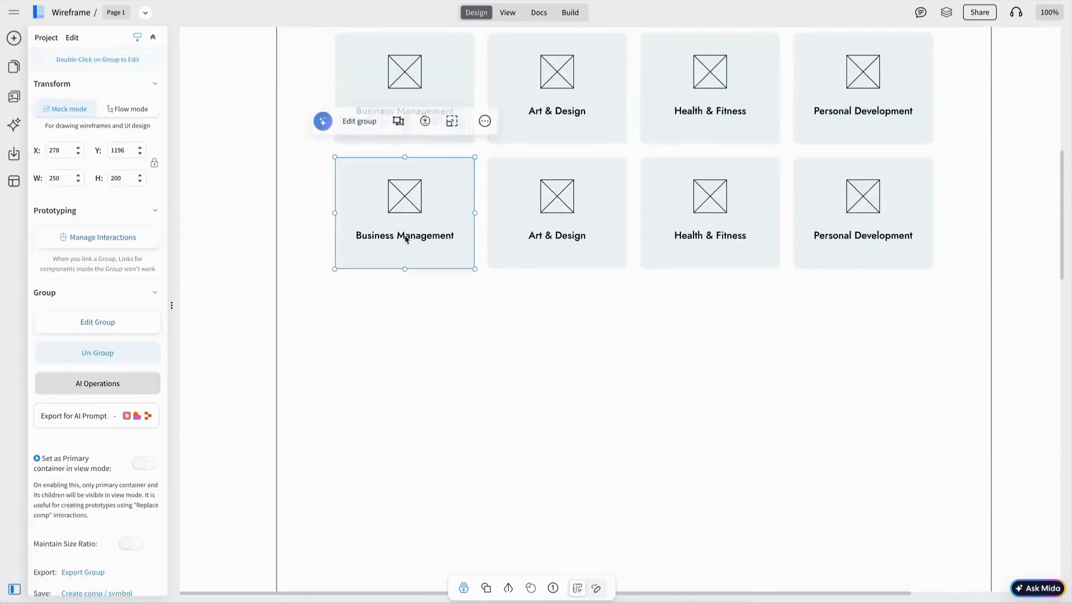
Step: Rename the first second-row card to Video & Photography
double_click(420, 239)
double_click(419, 237)
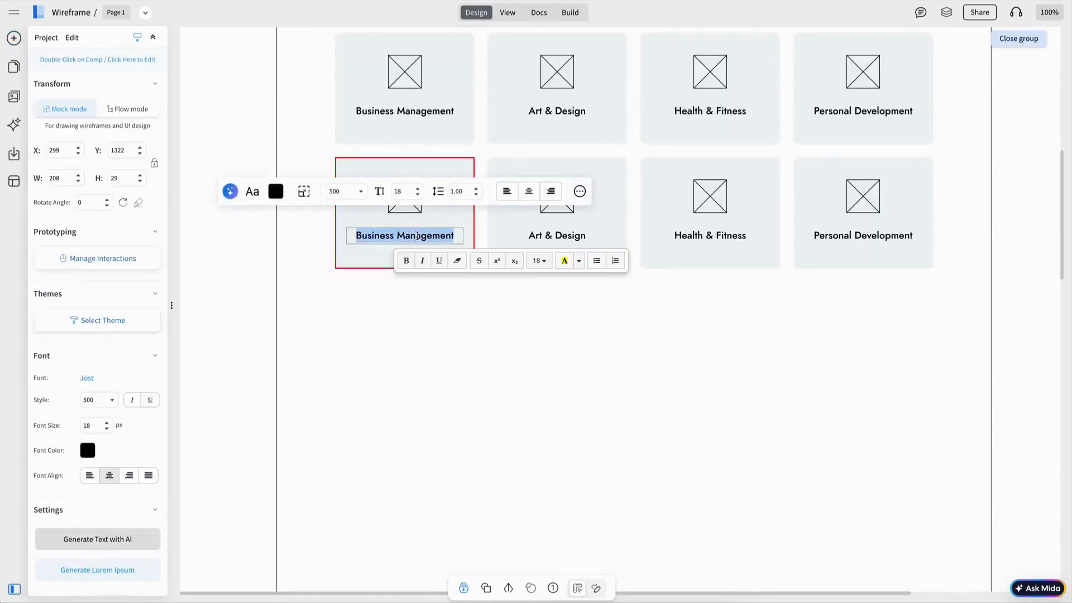
text(Video & Photography)
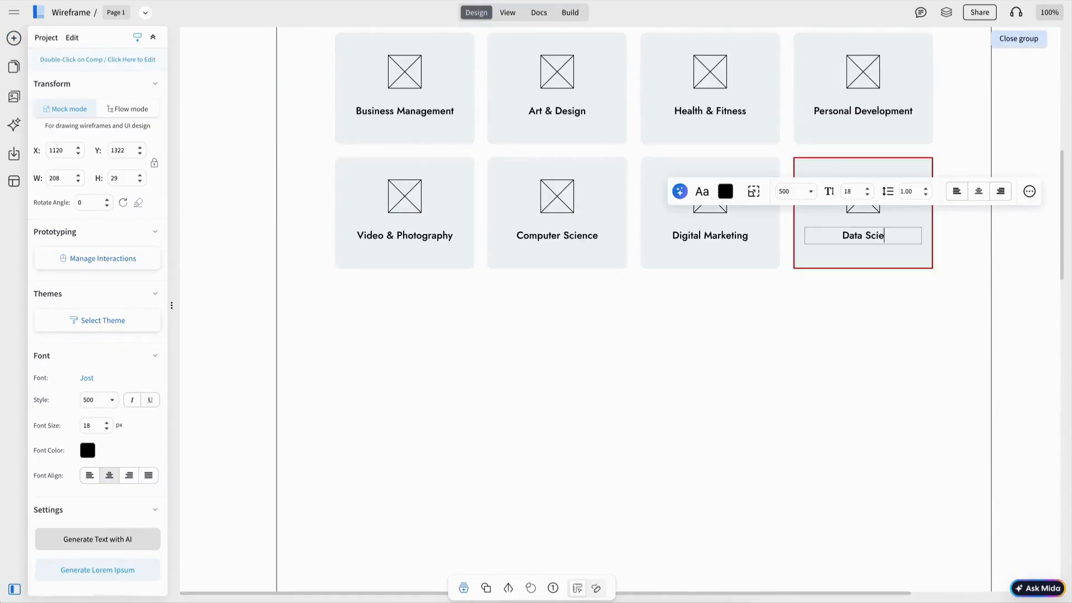
key(Escape)
Step: Paste the dark green rectangle as a full-width band directly below the category cards
scroll(634, 335, up, 1)
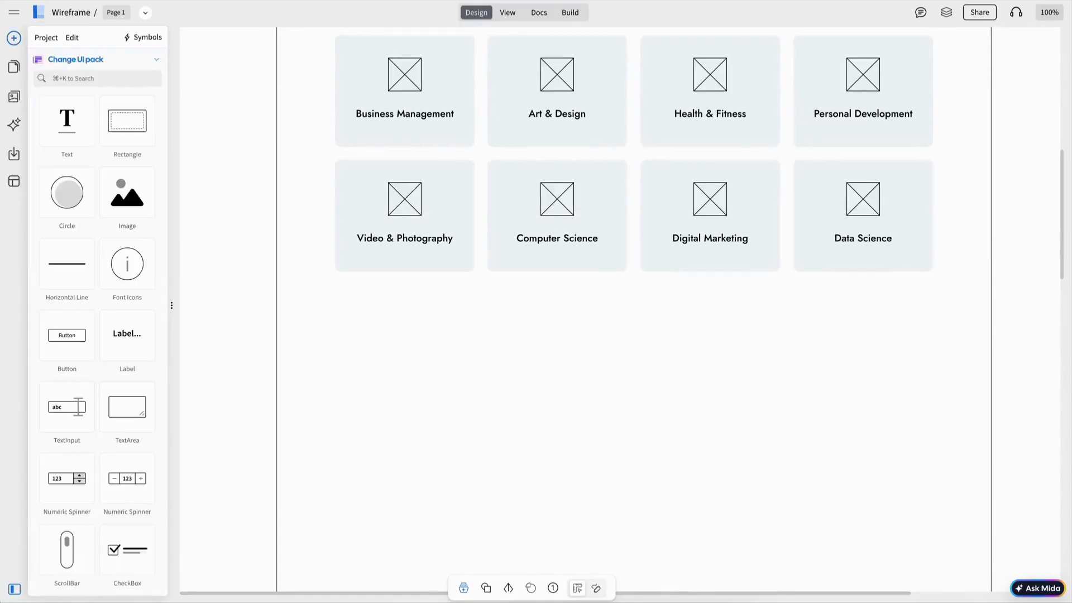
scroll(848, 251, up, 5)
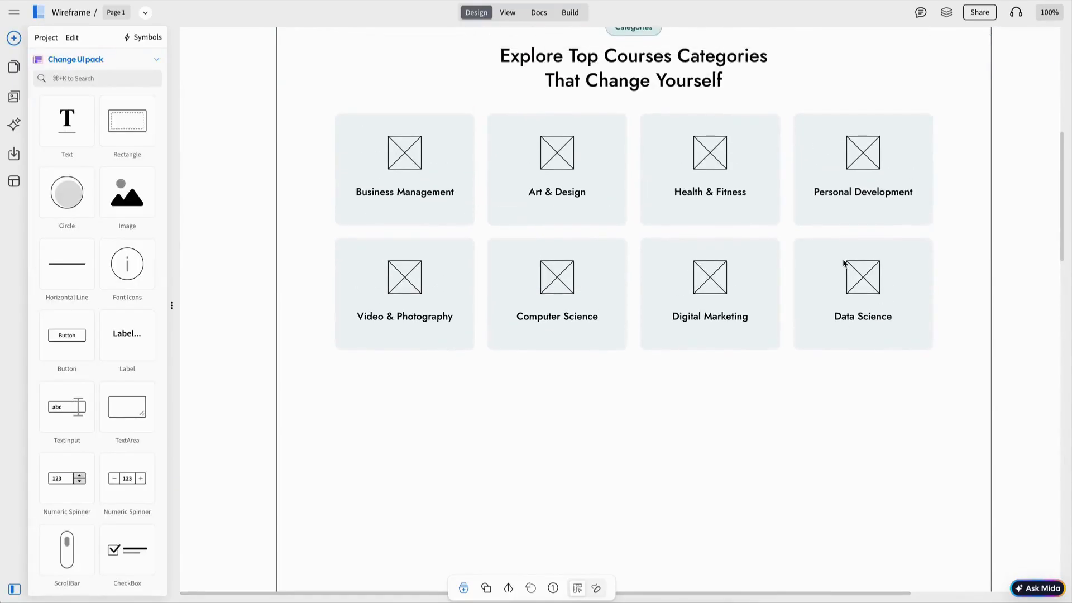
scroll(844, 263, down, 2)
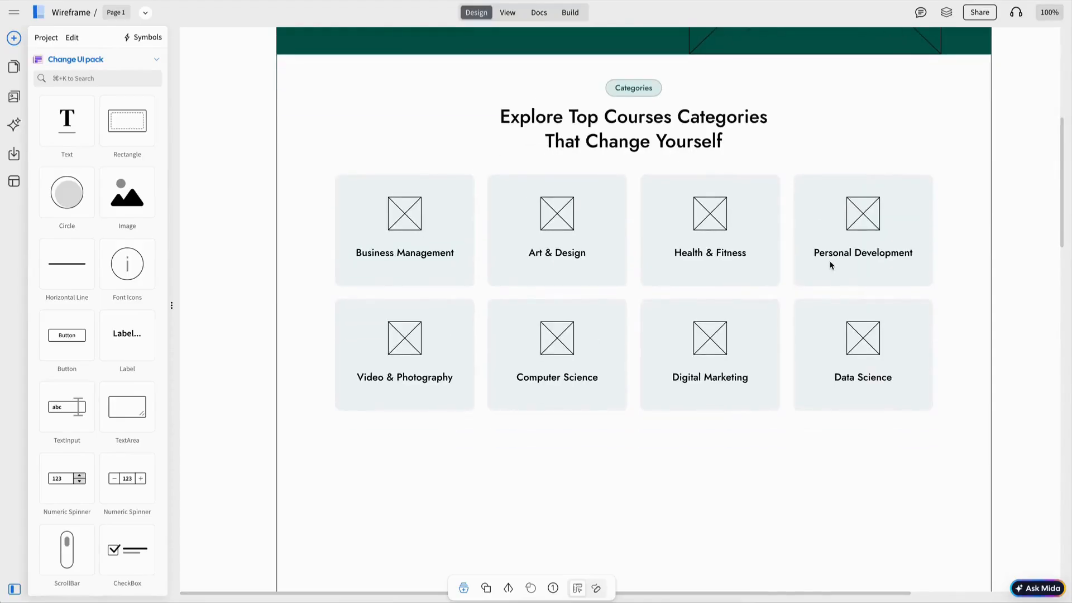
scroll(830, 266, down, 1)
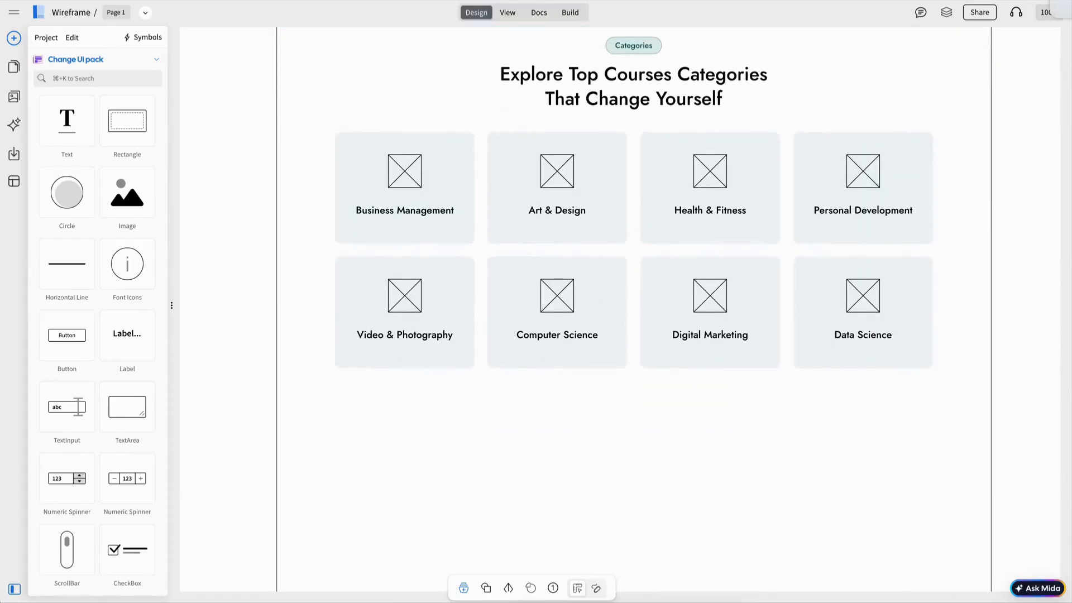
scroll(645, 322, up, 1)
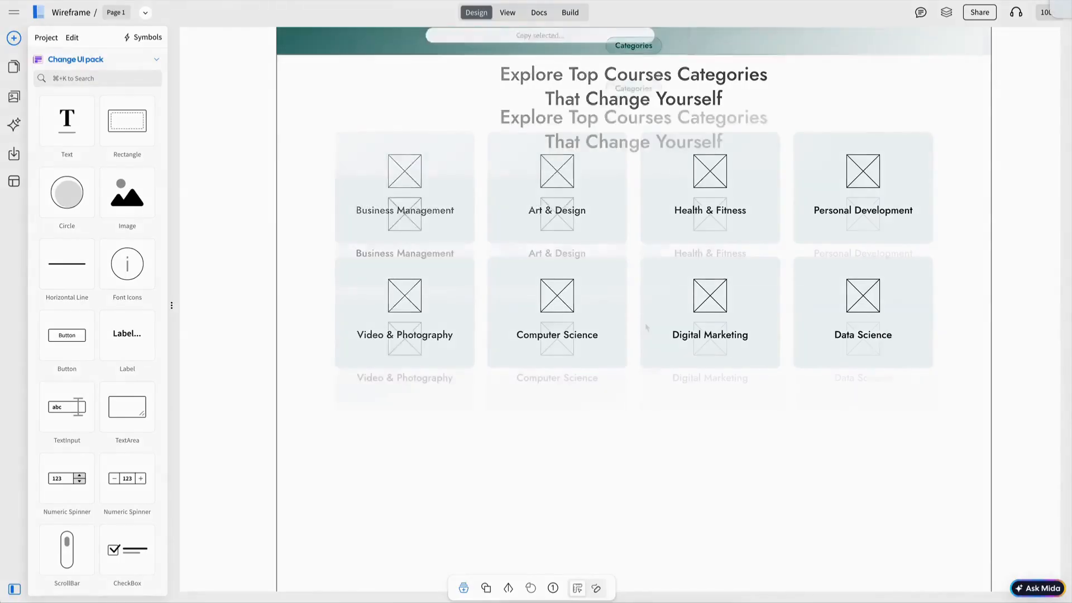
scroll(644, 322, down, 7)
key(ctrl+v)
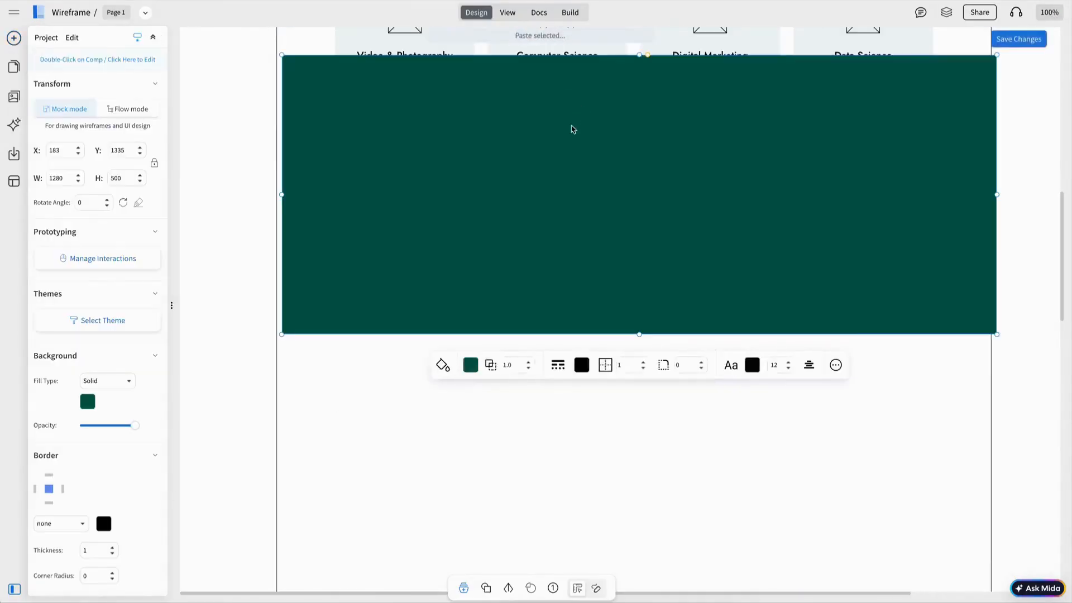
drag(572, 114, 567, 178)
scroll(567, 179, up, 4)
scroll(568, 179, up, 2)
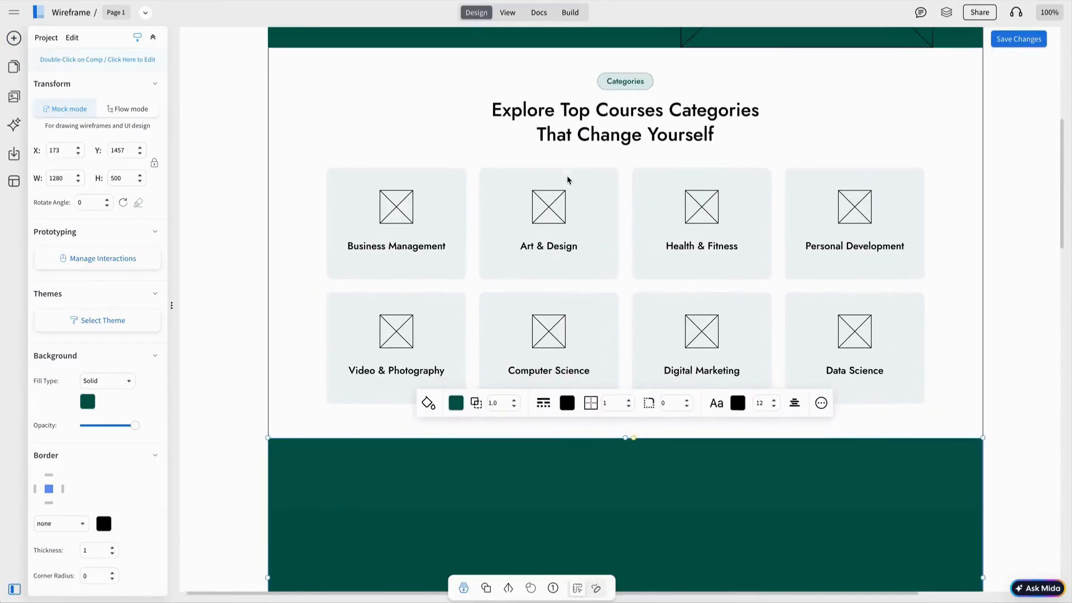
drag(659, 462, 659, 463)
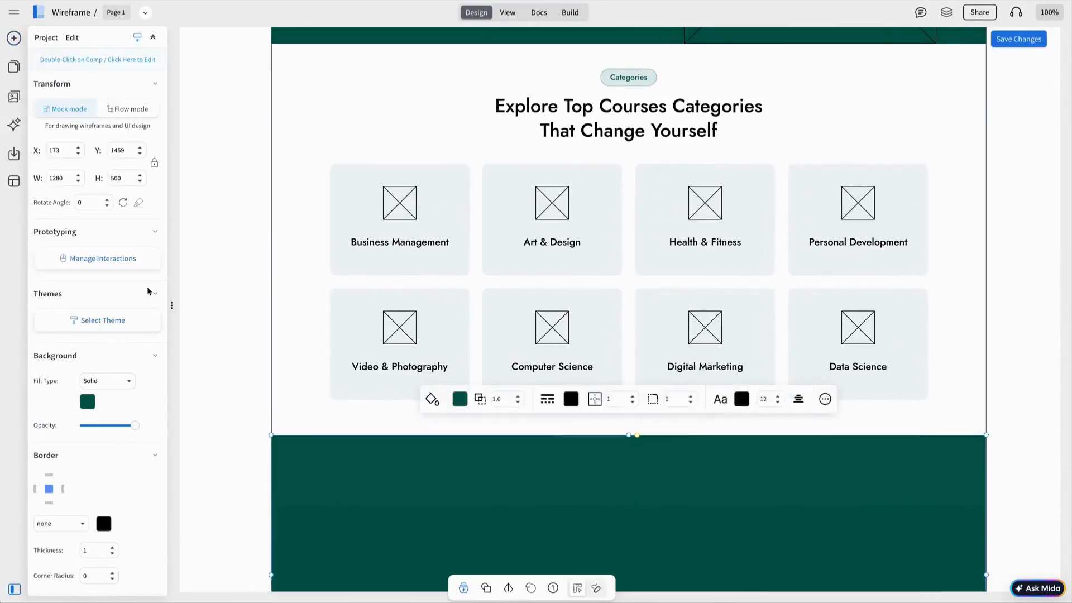
Step: Set the green band's height to 150 in the Transform panel
double_click(118, 178)
text(100)
key(Return)
double_click(118, 178)
text(200)
key(Return)
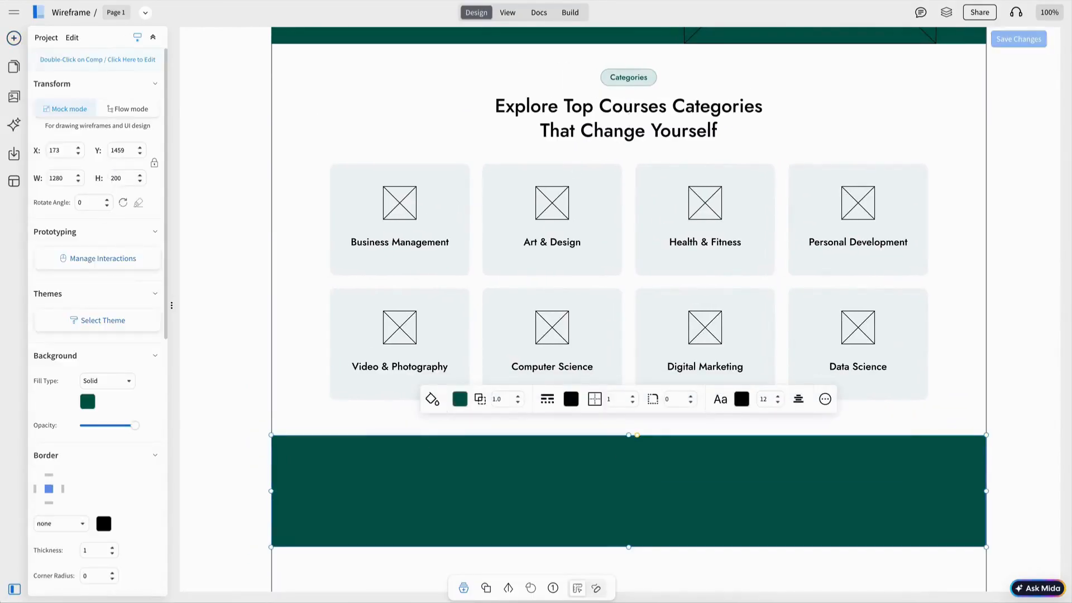
double_click(117, 177)
text(150)
key(Return)
click(793, 345)
scroll(793, 345, down, 5)
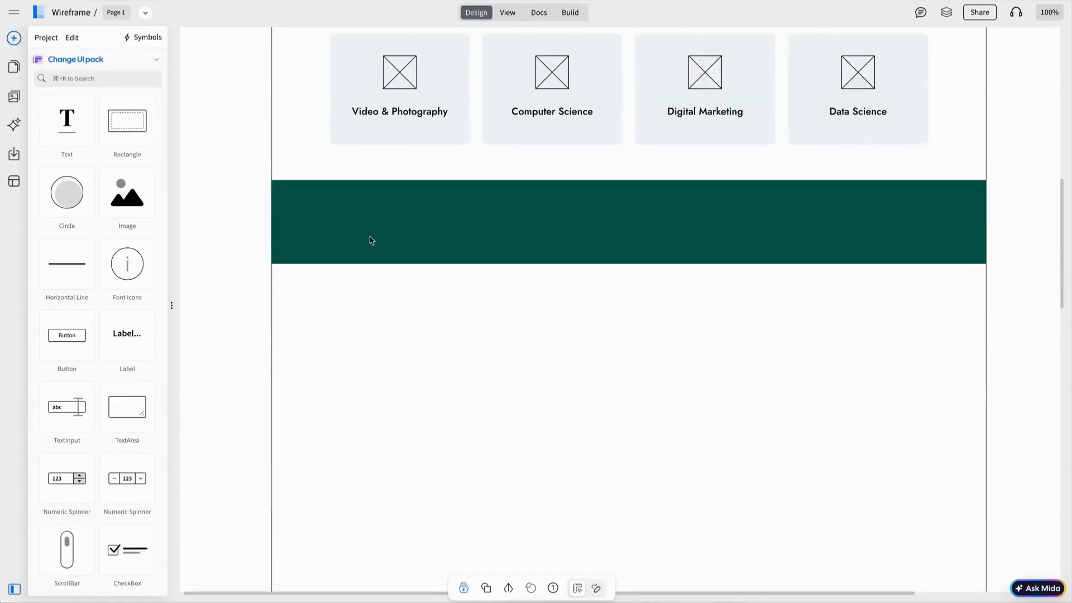
Step: Add a circle with a grey-teal fill onto the green band
drag(67, 196, 390, 219)
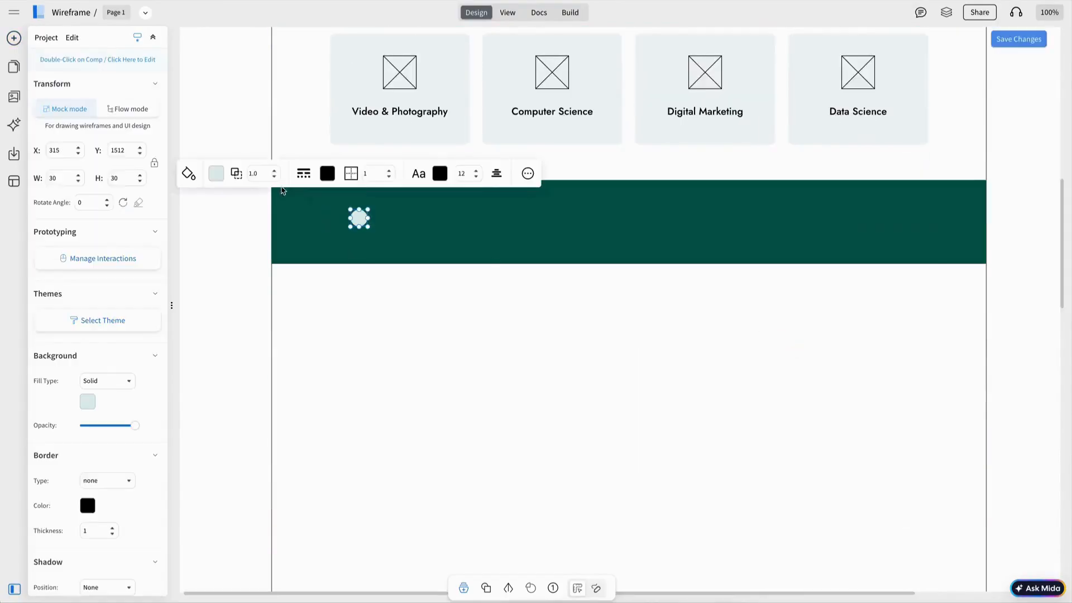
click(216, 173)
click(303, 216)
click(309, 217)
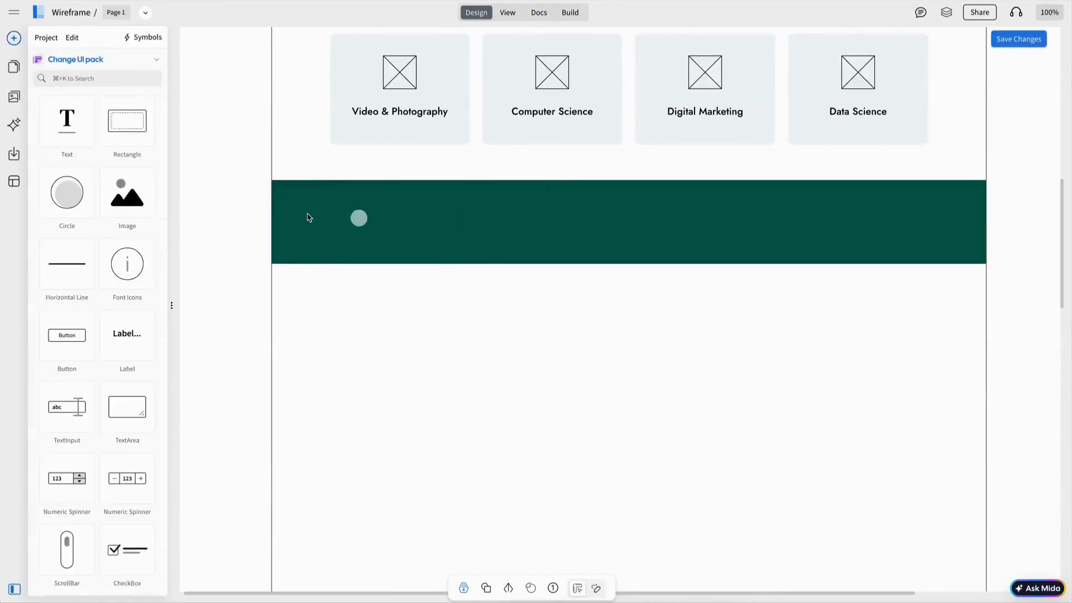
click(362, 220)
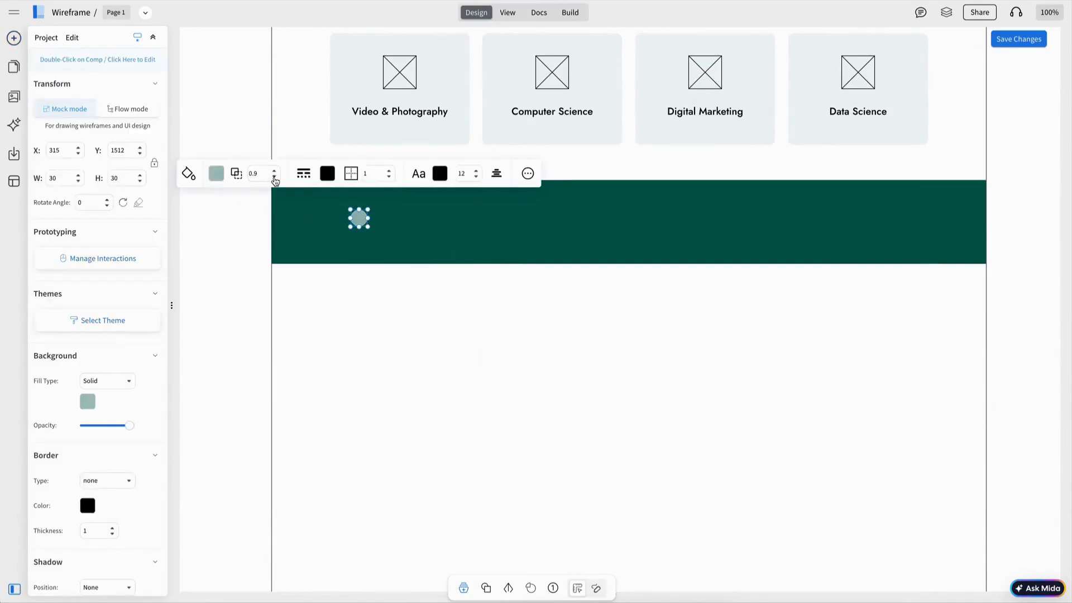
key(Escape)
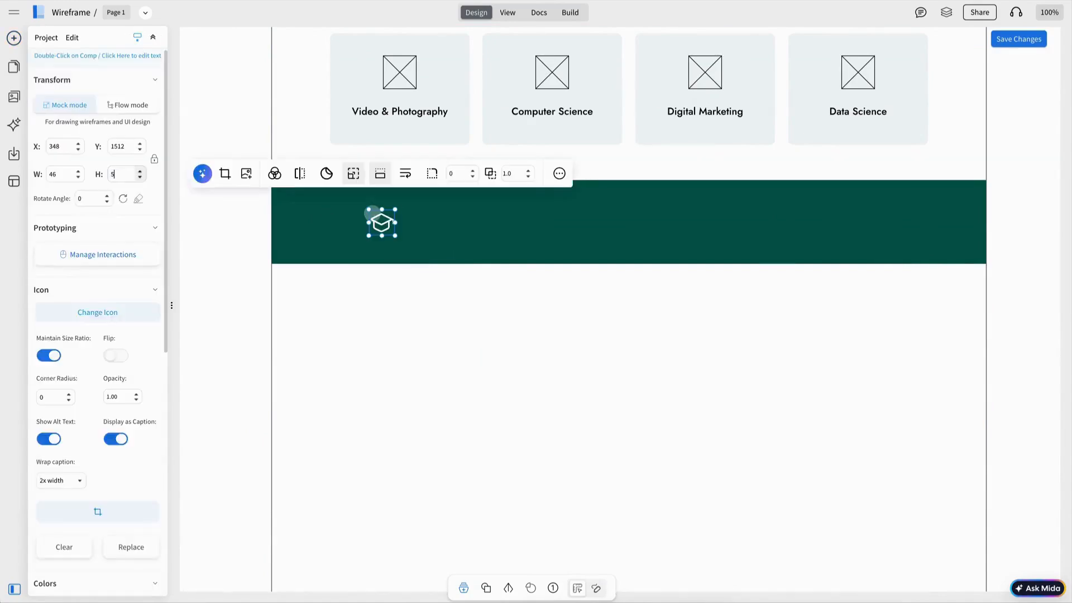
Step: Place the graduation-cap icon over the circle with '1200+ Our Online Courses' text beside it
click(417, 291)
drag(387, 229, 384, 228)
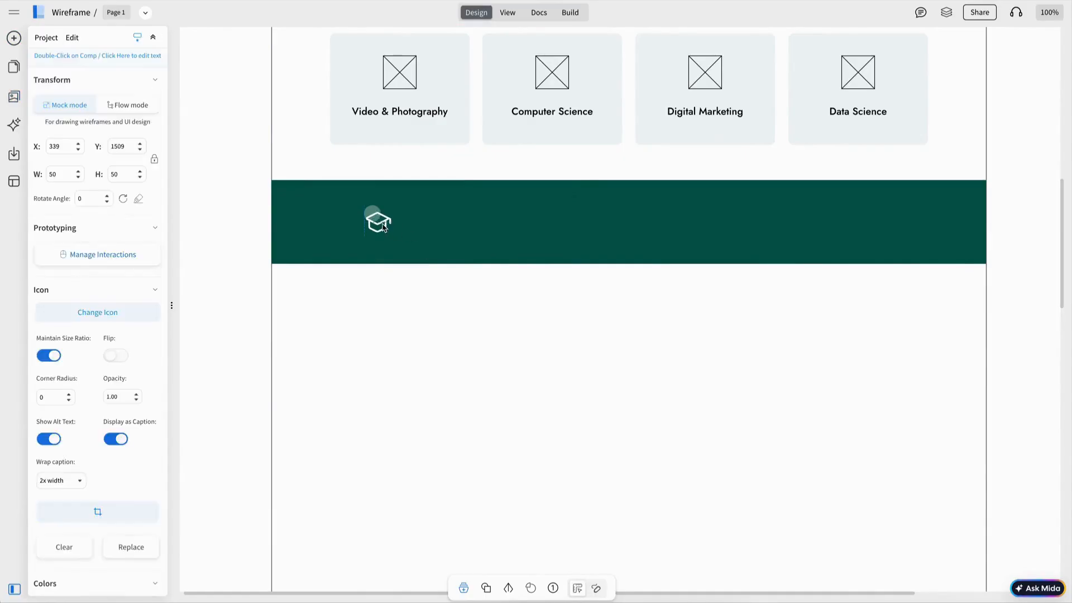
drag(459, 217, 447, 227)
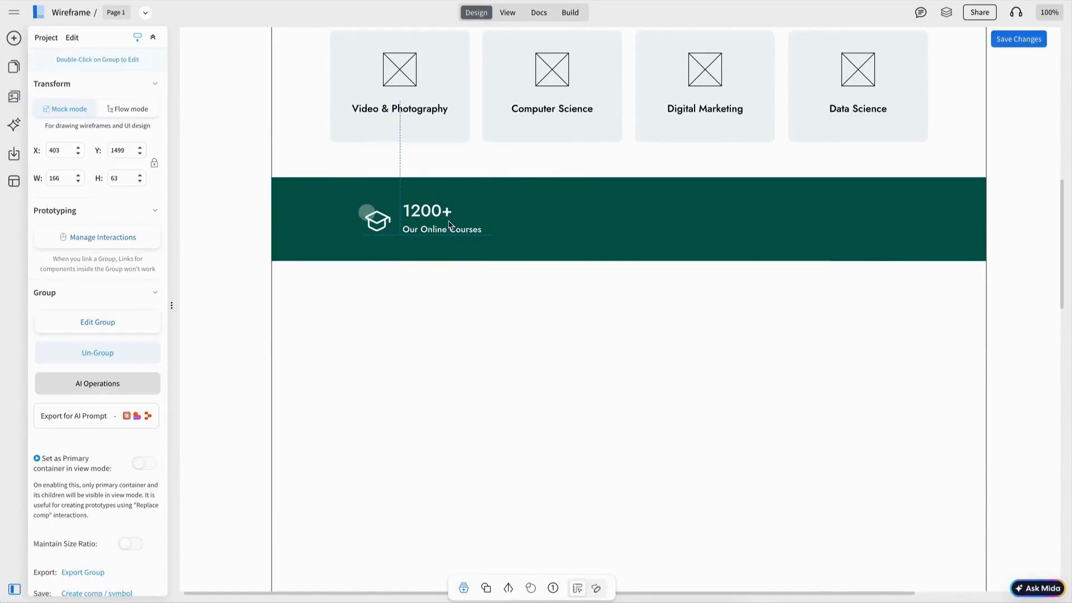
double_click(440, 231)
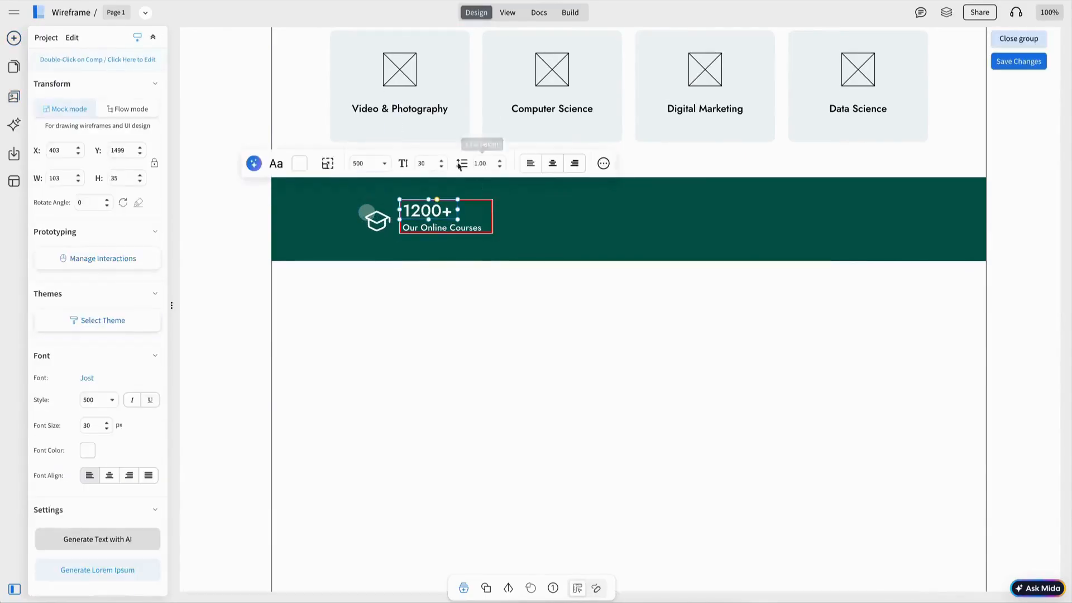
key(Escape)
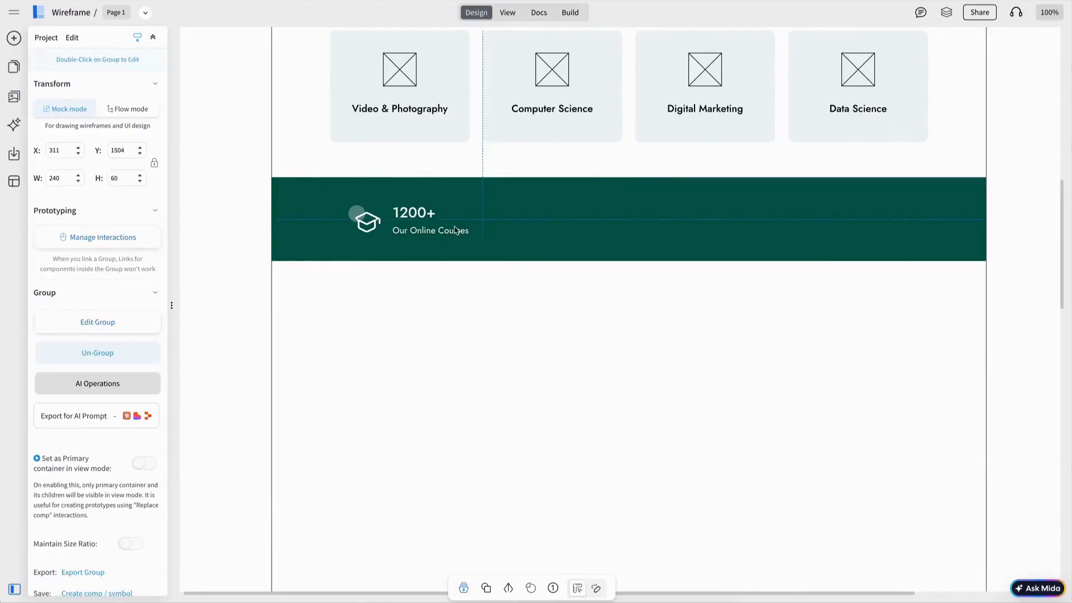
Step: Duplicate the stat group beside the original and relabel the copy with its own figure
key(ctrl+d)
double_click(474, 249)
drag(474, 249, 530, 245)
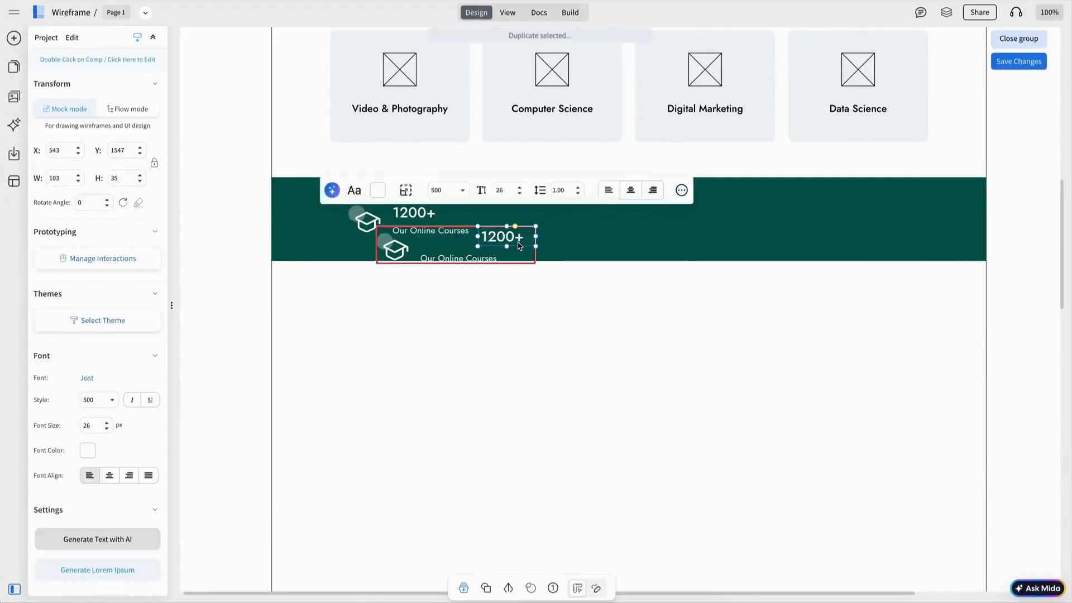
key(ctrl+z)
drag(467, 263, 580, 235)
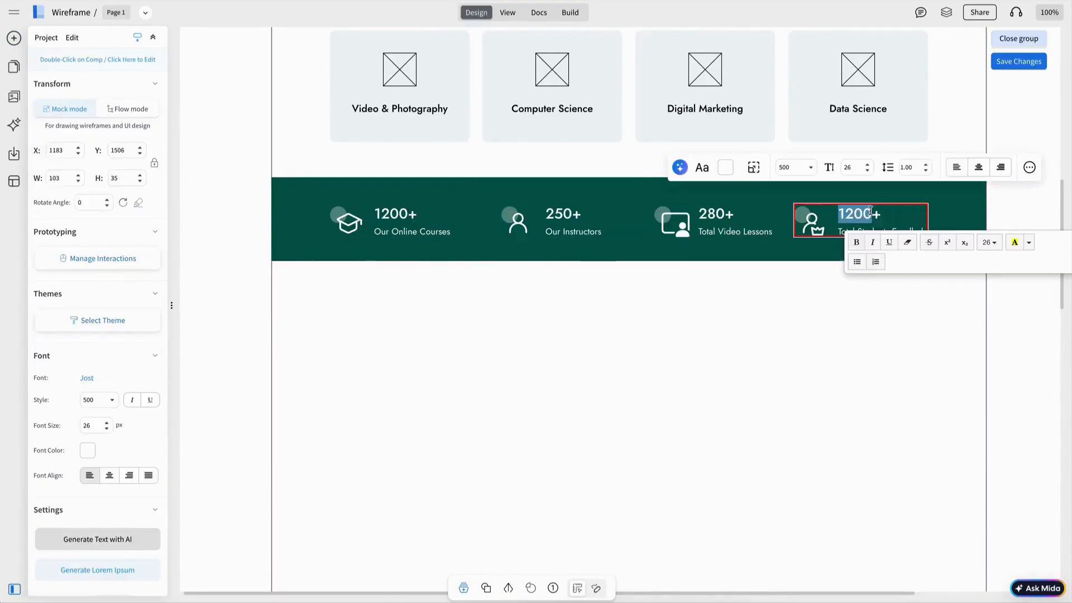
text(70)
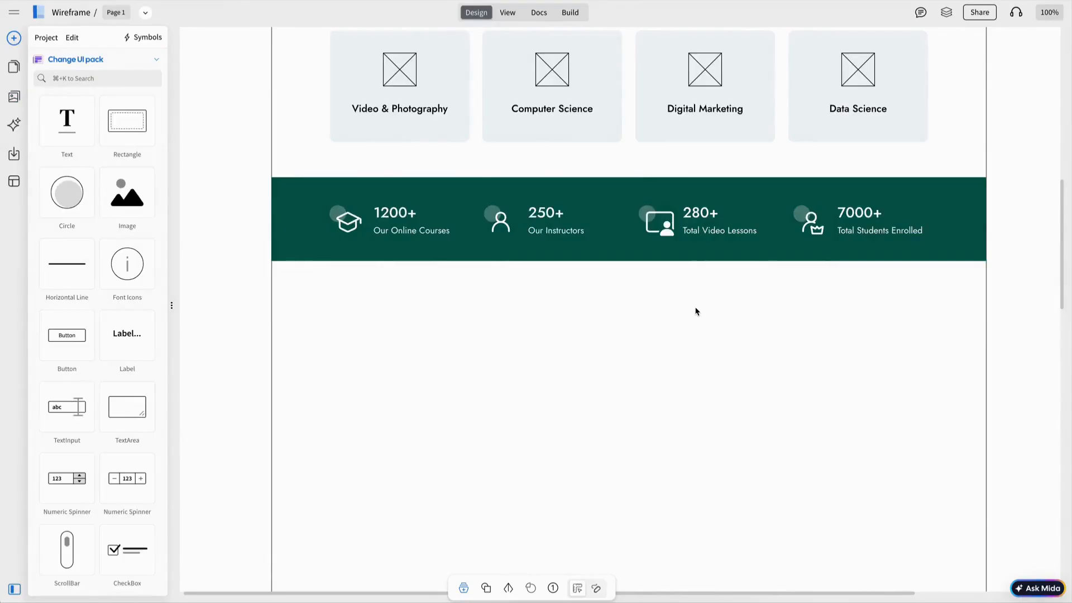
scroll(696, 311, down, 3)
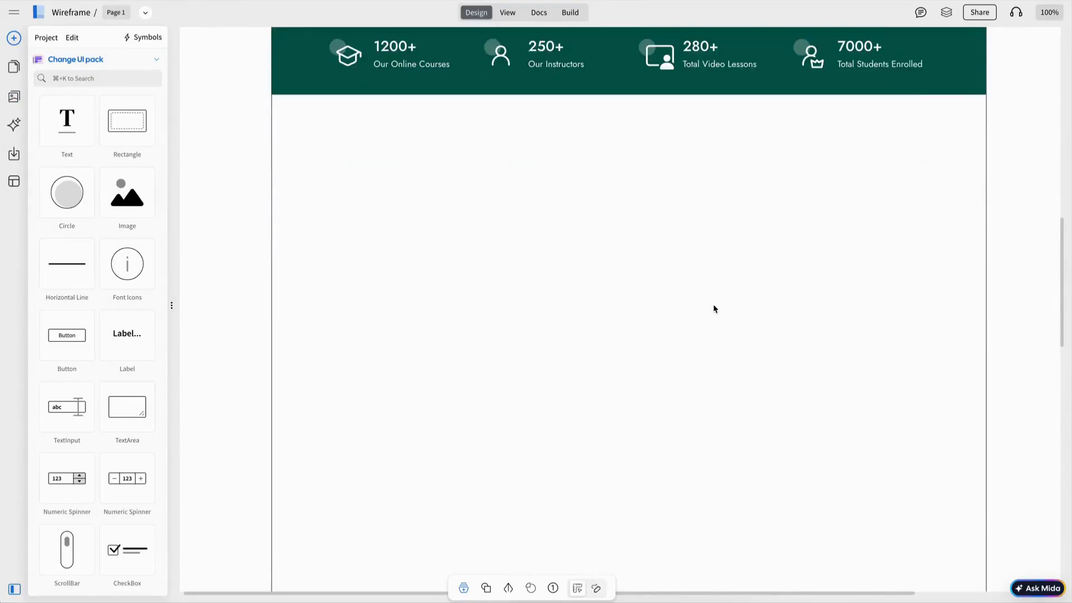
Step: Move the copied image placeholder up to the right and set both image placeholders to width 250
drag(526, 333, 581, 256)
shift+click(407, 249)
click(581, 258)
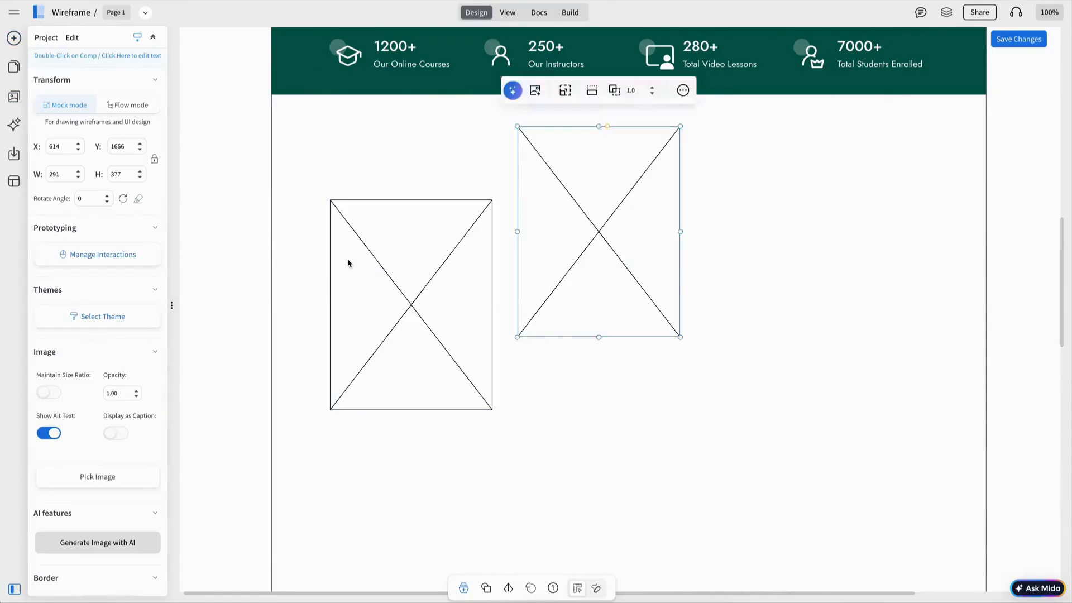
click(349, 263)
double_click(57, 173)
text(250)
key(Return)
click(575, 245)
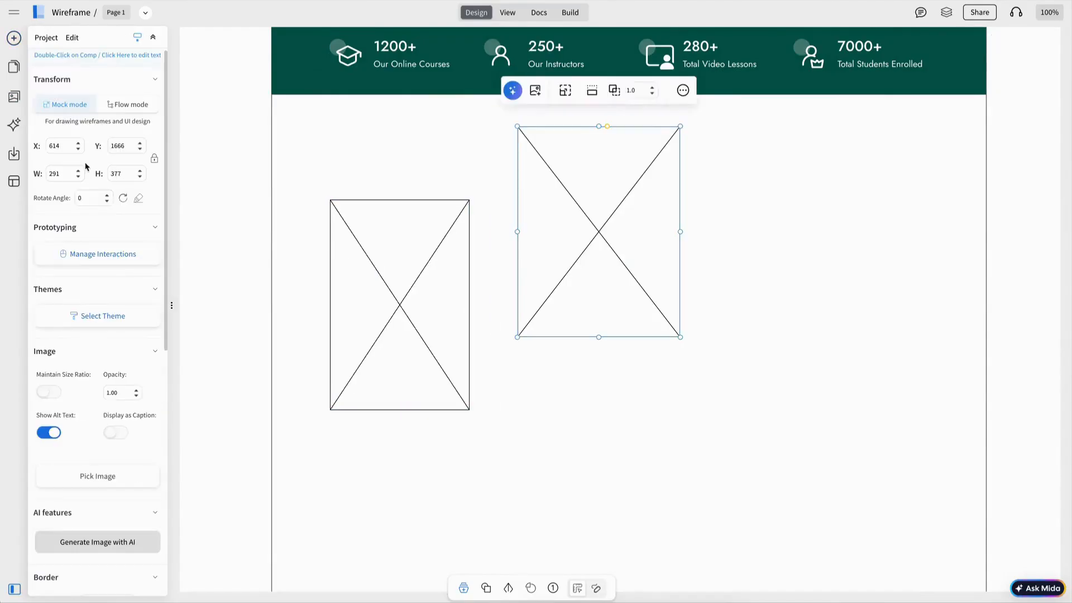
text(2)
text(50)
key(Return)
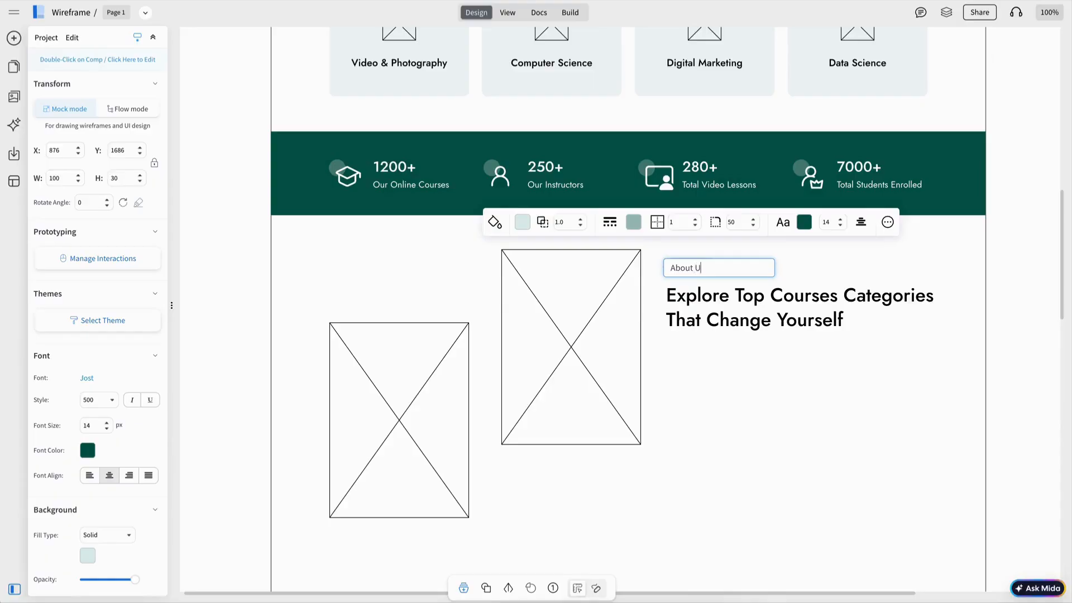
Step: Finish the About Us label, edit the section heading text, and make the check icon yellow
text(s)
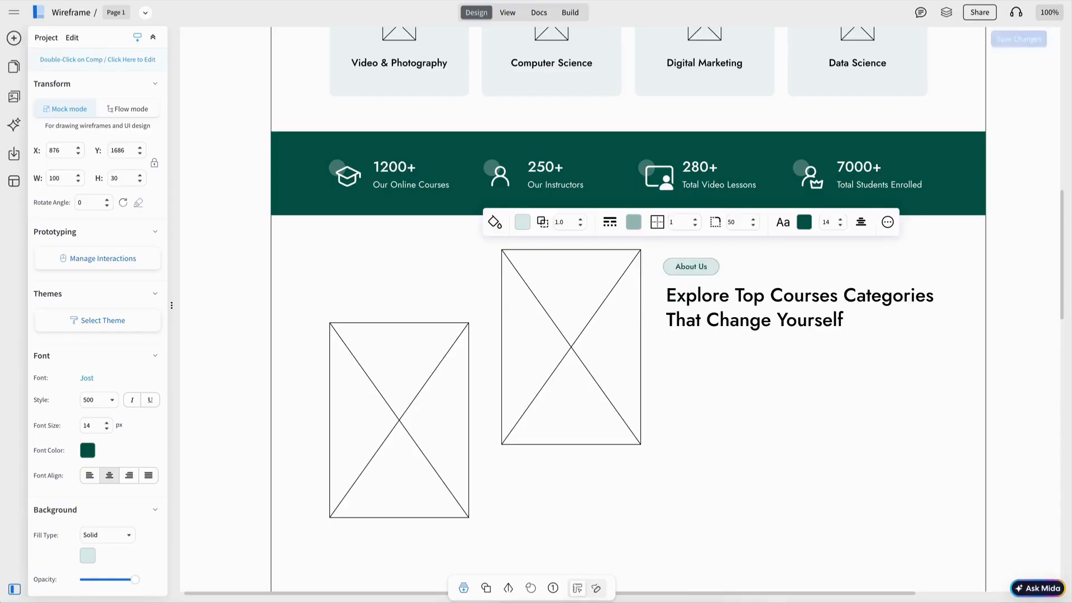
key(Escape)
double_click(691, 298)
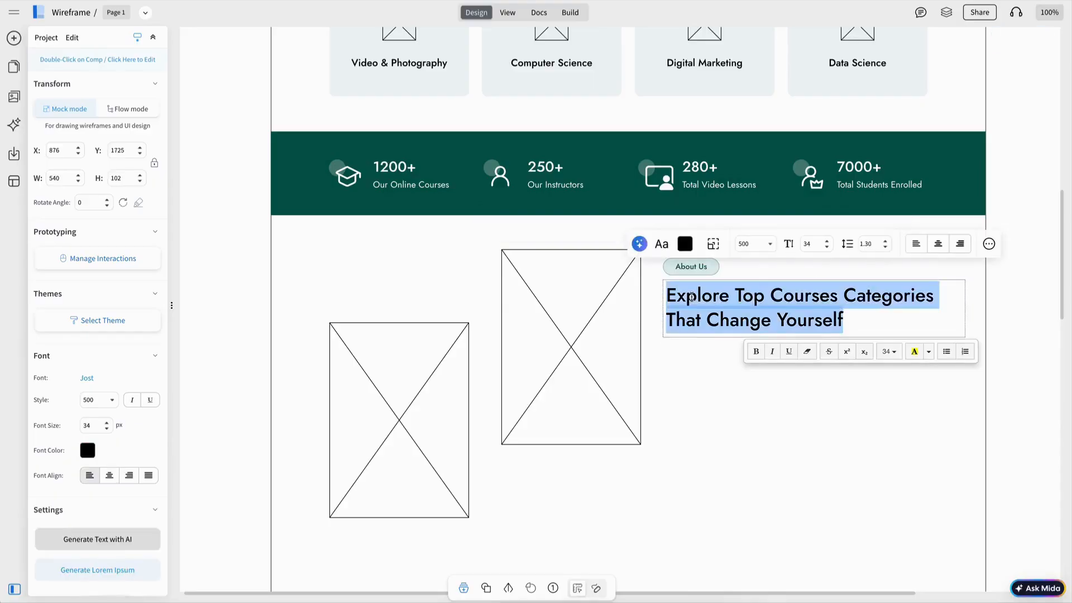
text(Learn and Grow Your Skills)
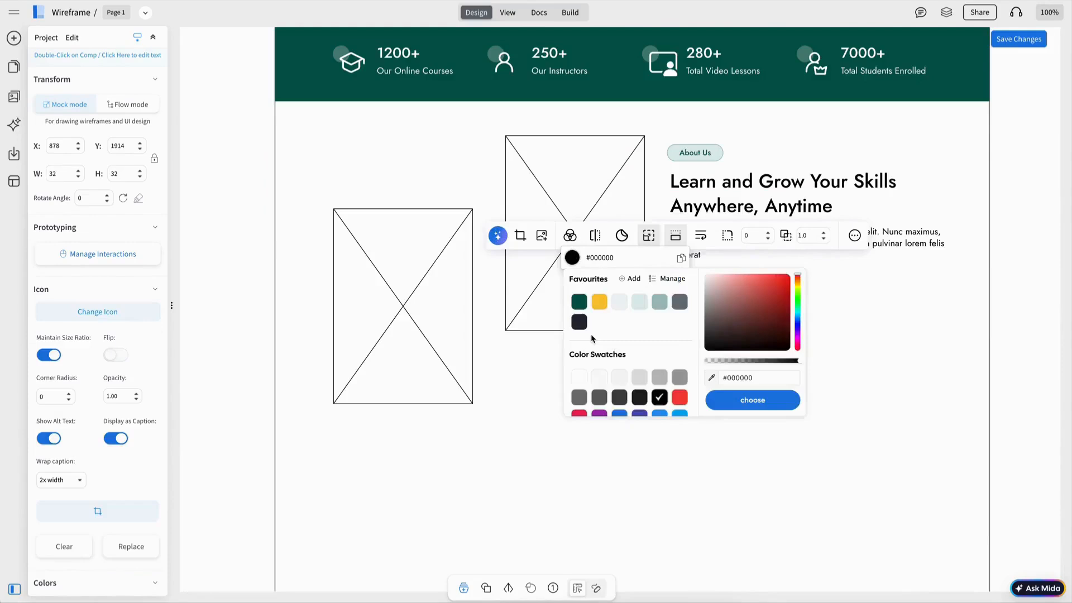
click(601, 310)
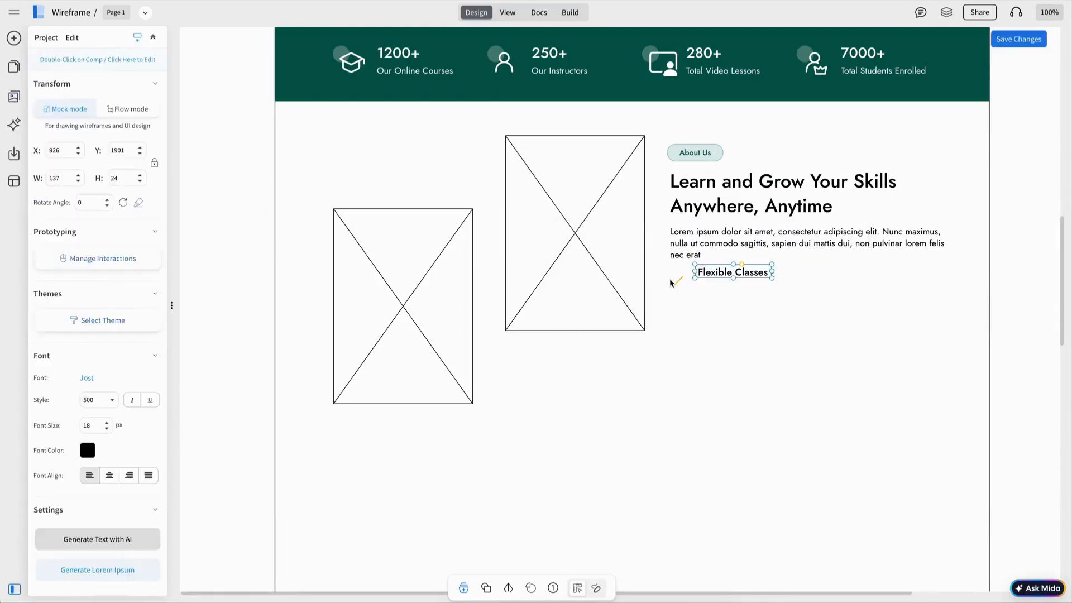
Step: Vertically centre the check icon with the Flexible Classes text
shift+click(676, 282)
click(779, 233)
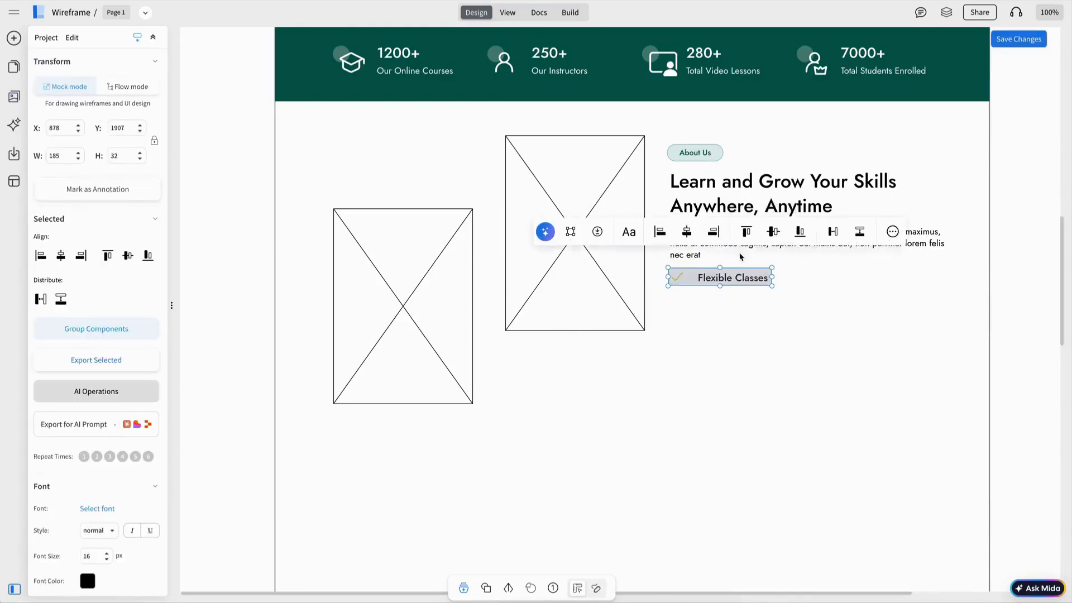
click(719, 283)
click(676, 278)
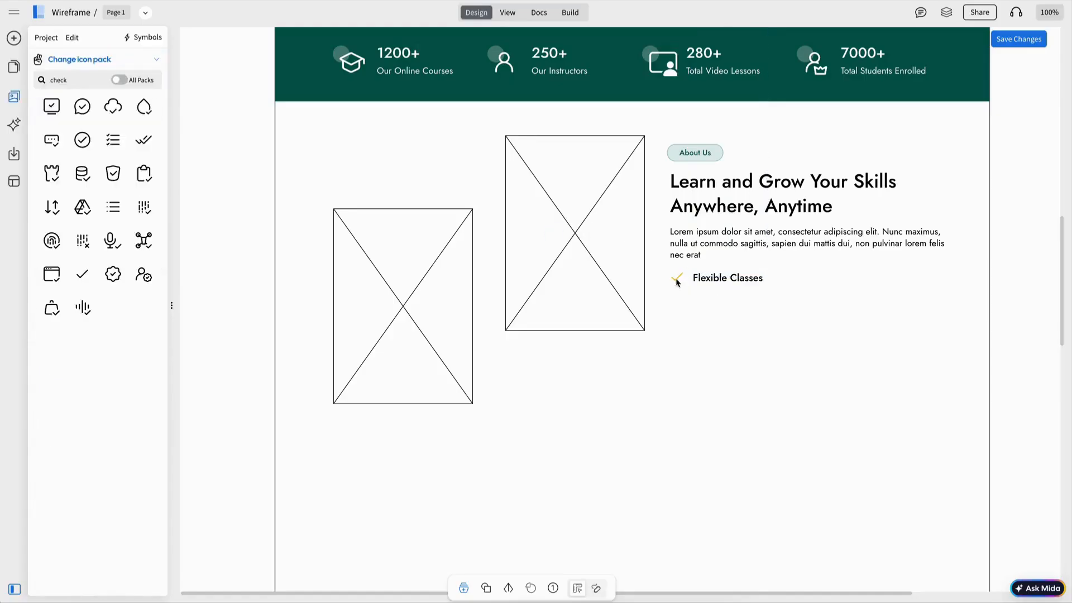
click(721, 283)
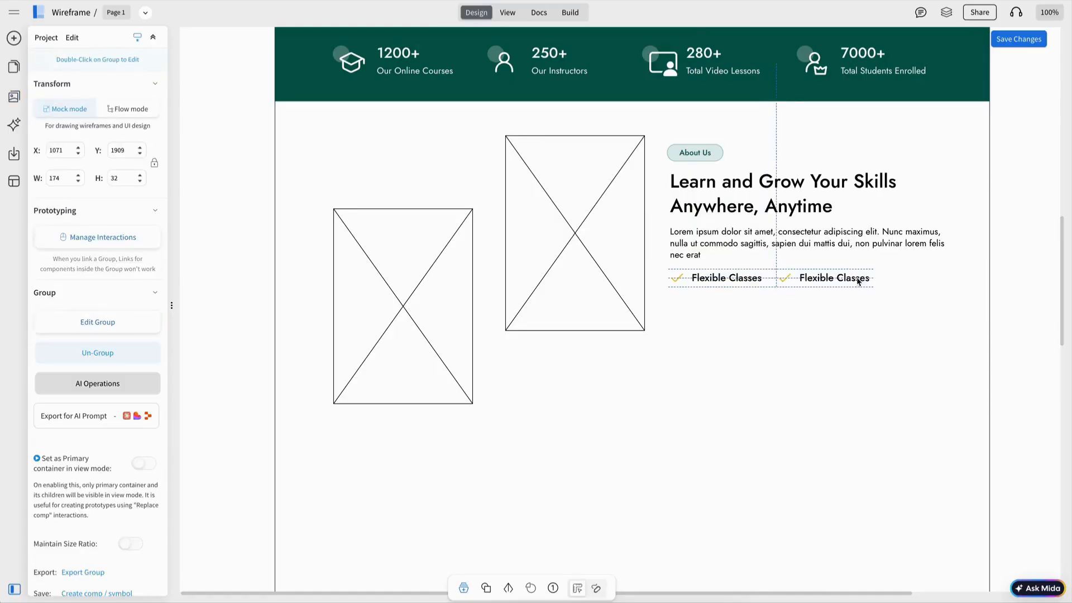
Step: Duplicate the checklist item to the right as Learn Anywhere and label the yellow button More
drag(860, 282, 871, 282)
double_click(865, 282)
click(865, 282)
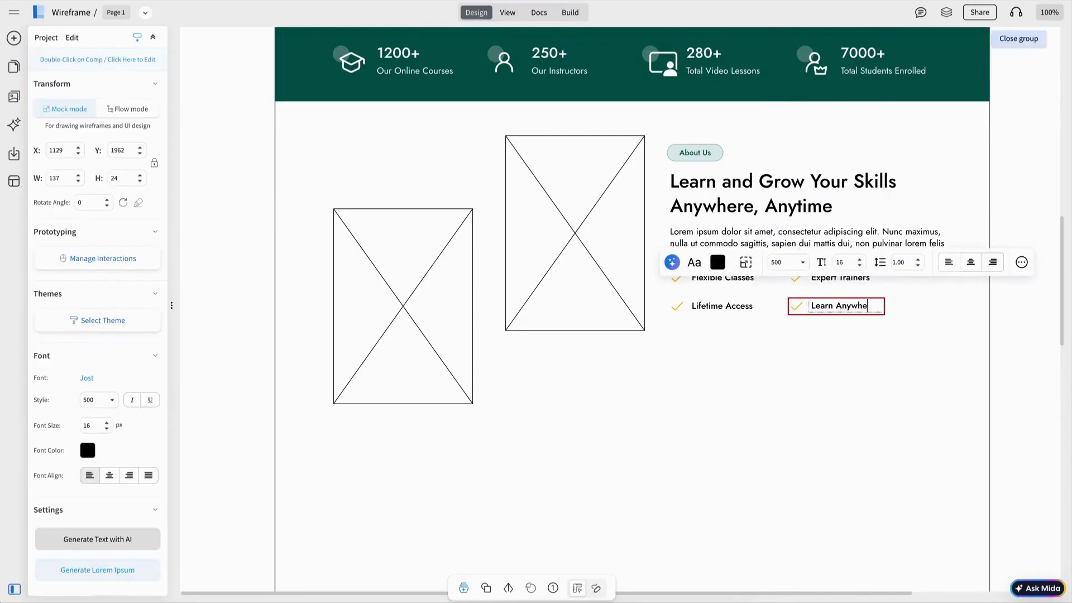
text(re)
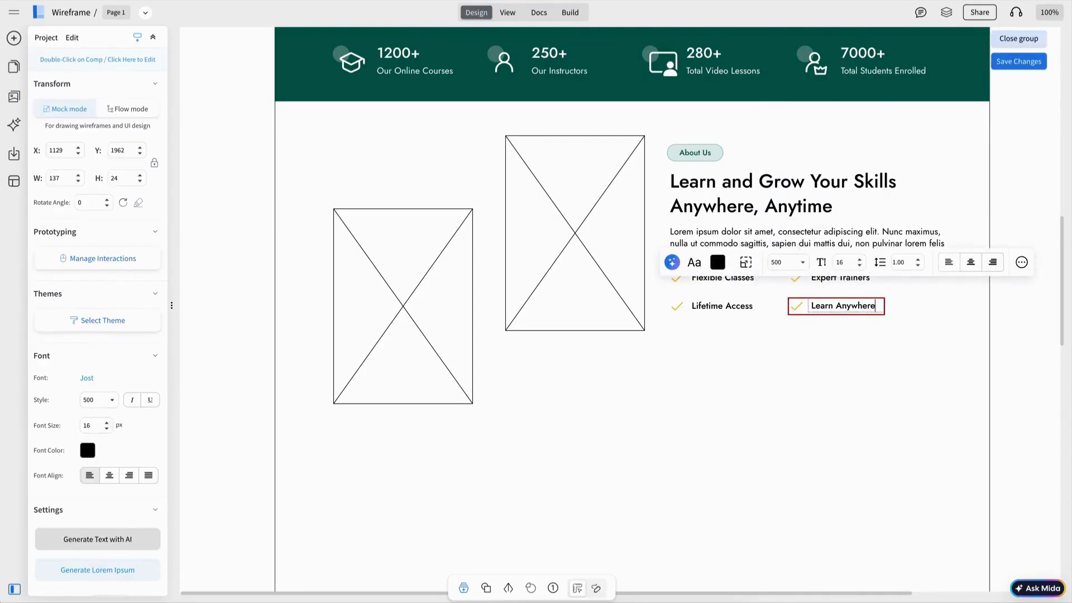
key(Escape)
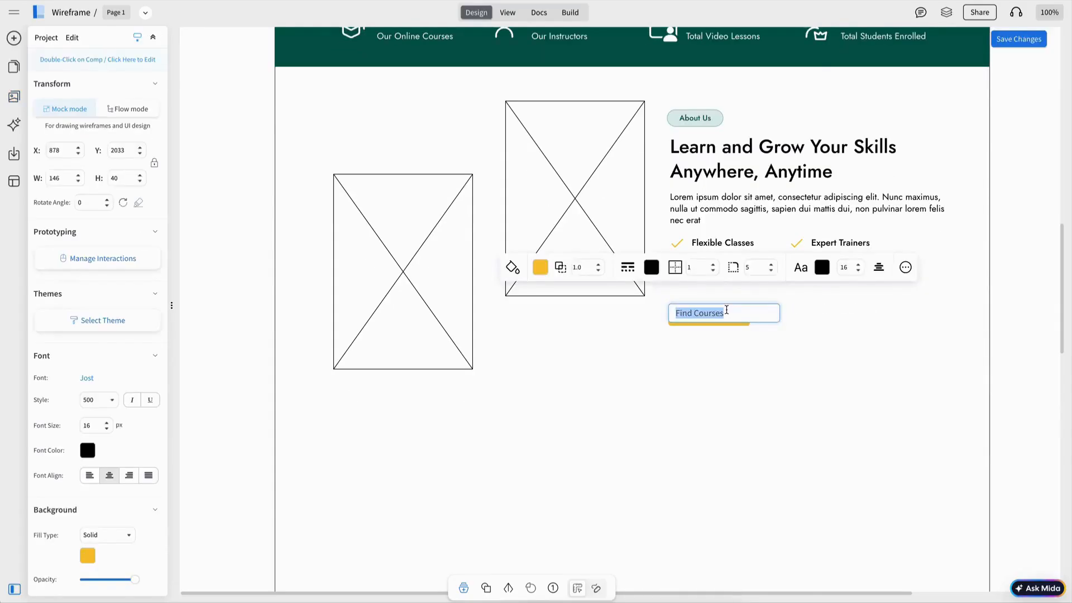
text(More)
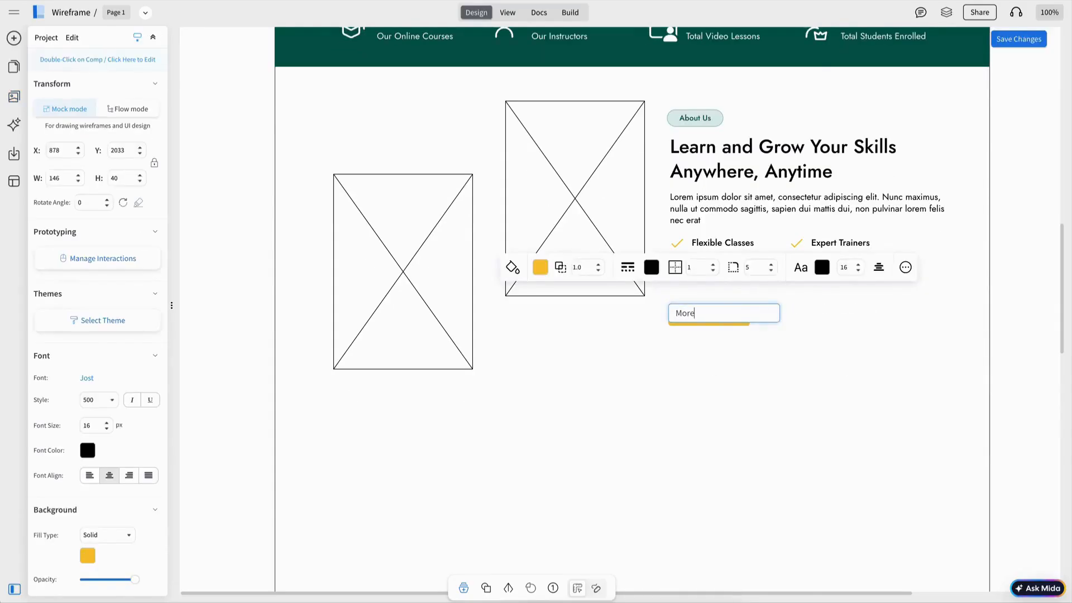
Step: Finish the Highly Rated heading, enlarge the Courses section and move the course card lower
text(ighl)
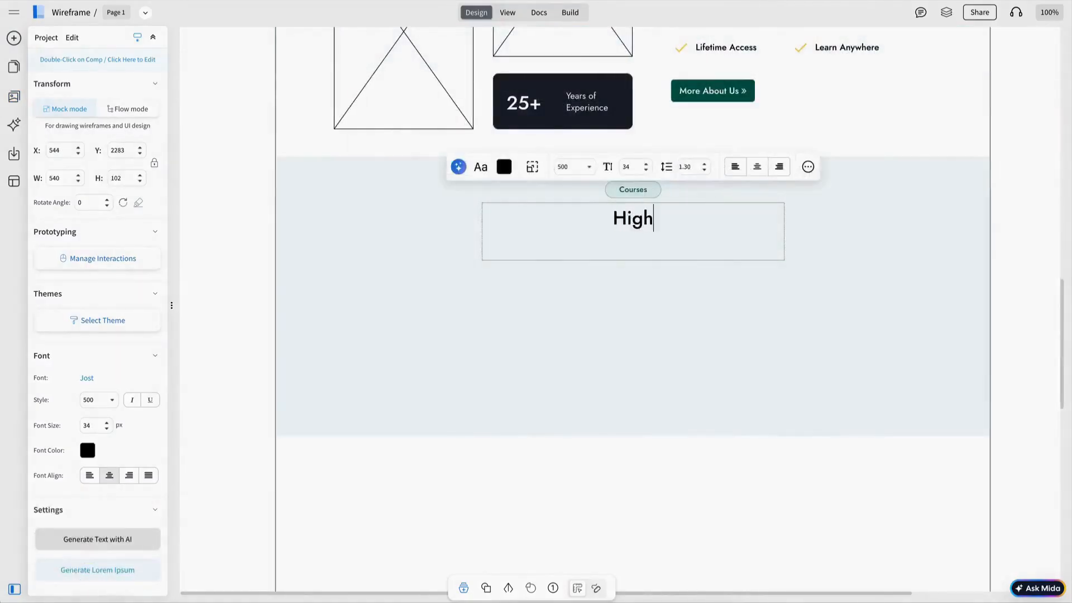
text(y Rated Learning Programs Today)
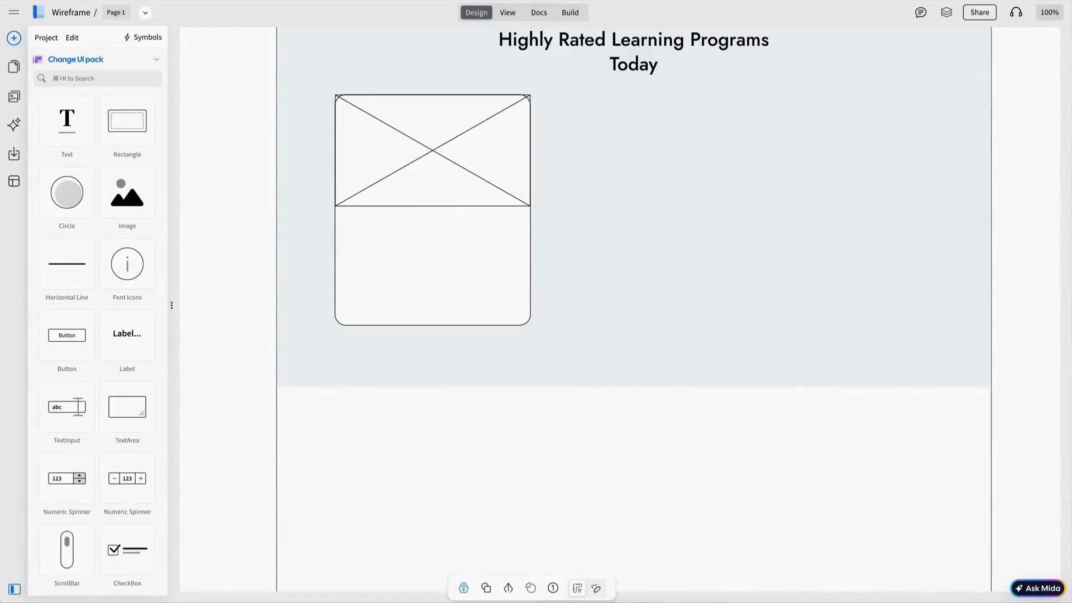
click(460, 199)
shift+click(461, 223)
drag(461, 161, 460, 182)
click(602, 335)
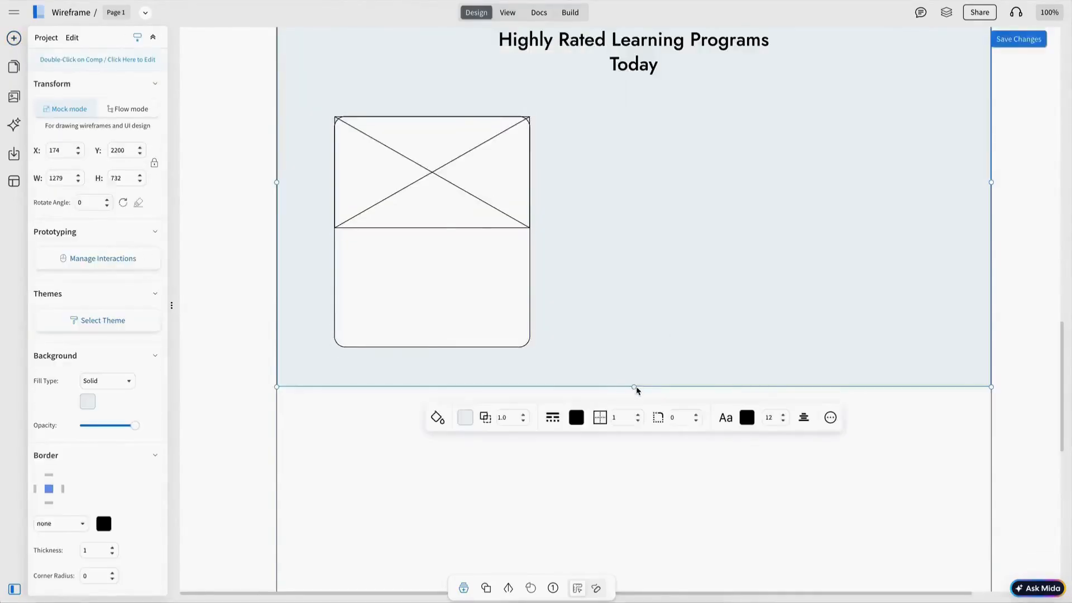
drag(636, 389, 634, 454)
click(469, 216)
drag(469, 216, 467, 266)
Step: Search components for 'bar' and place a button bar under the Courses heading
key(Escape)
scroll(686, 252, up, 2)
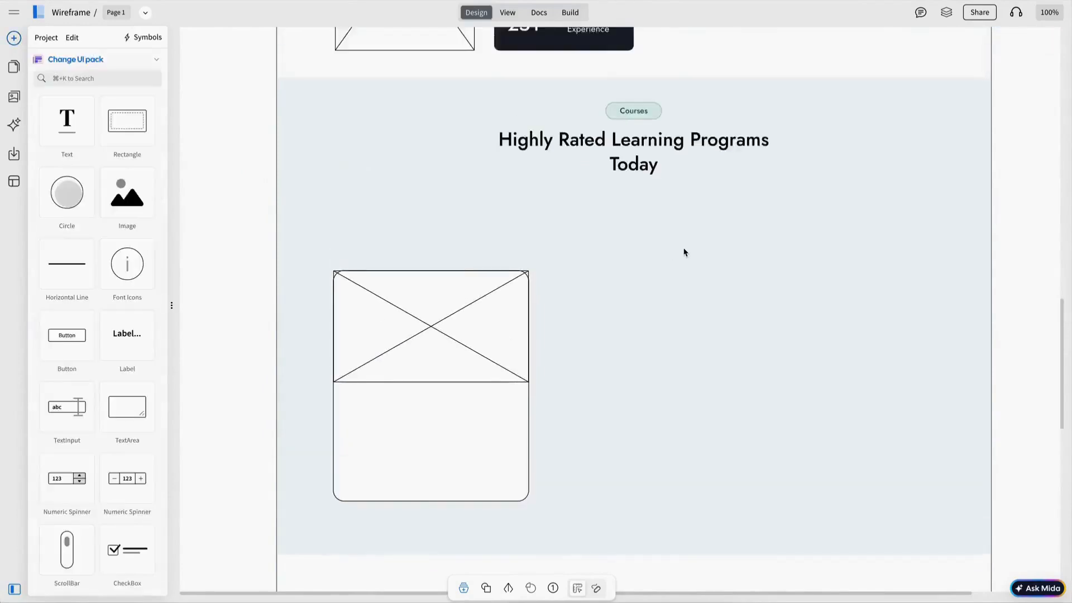
scroll(684, 252, down, 1)
key(super+k)
text(bar)
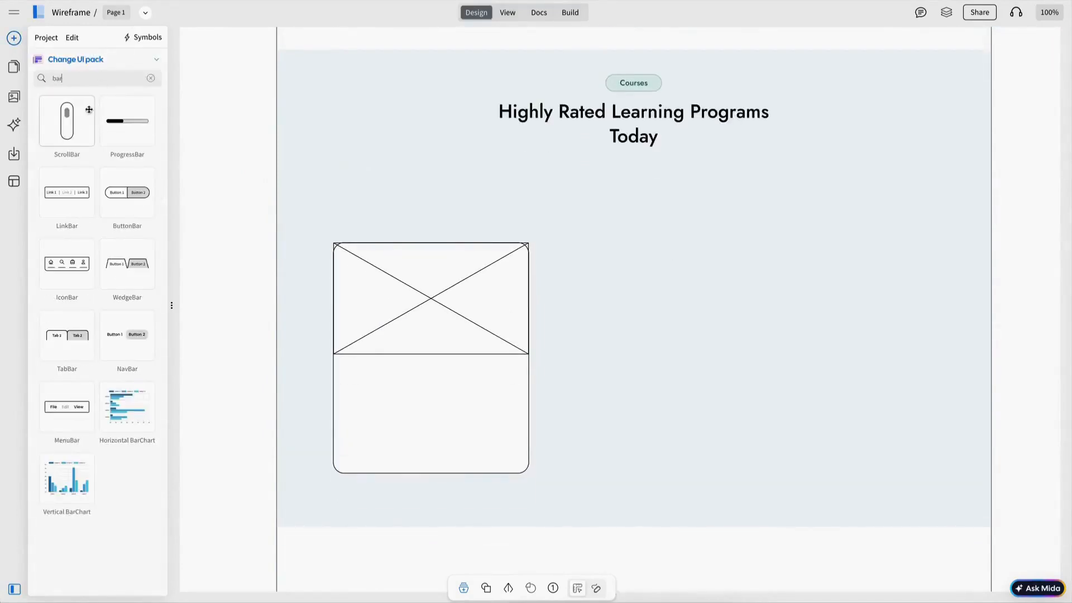
drag(82, 198, 560, 178)
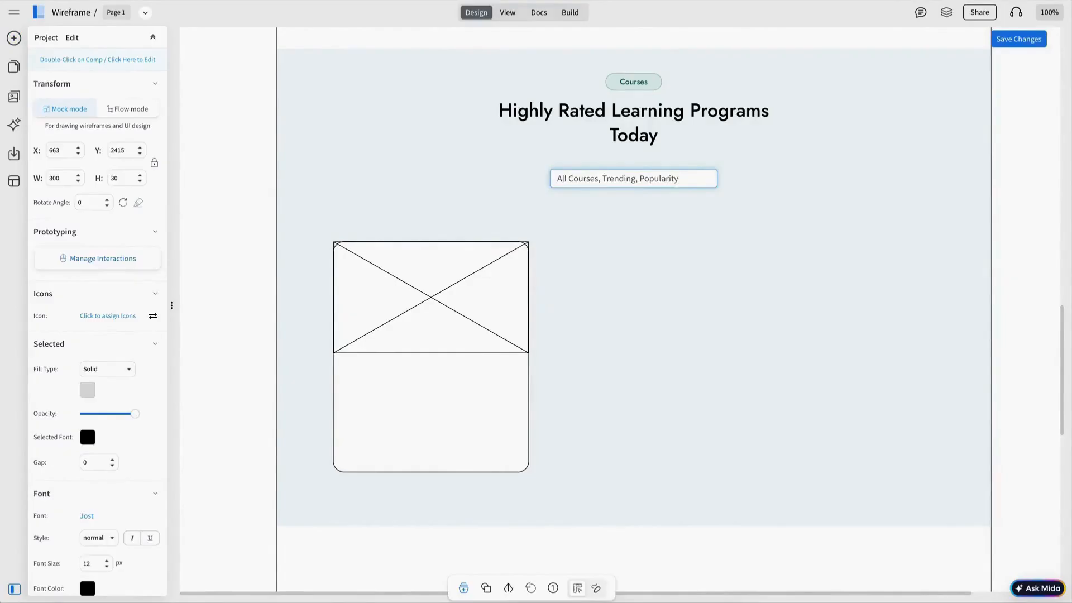
Step: Finish the Featured filter label and colour the All Courses tab dark green
text(eatured)
key(Return)
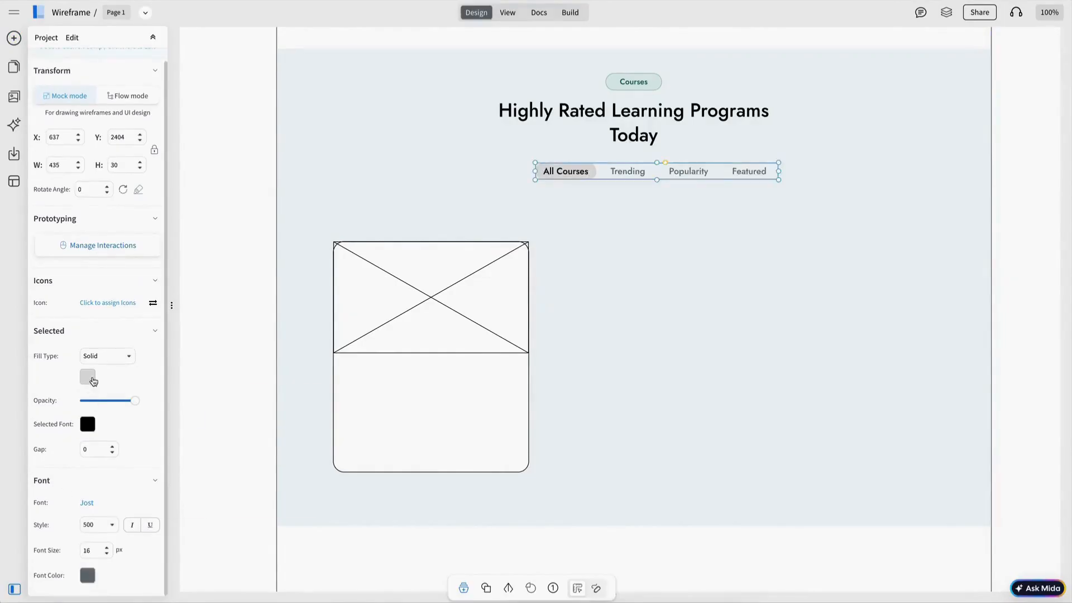
click(87, 377)
click(95, 463)
click(88, 377)
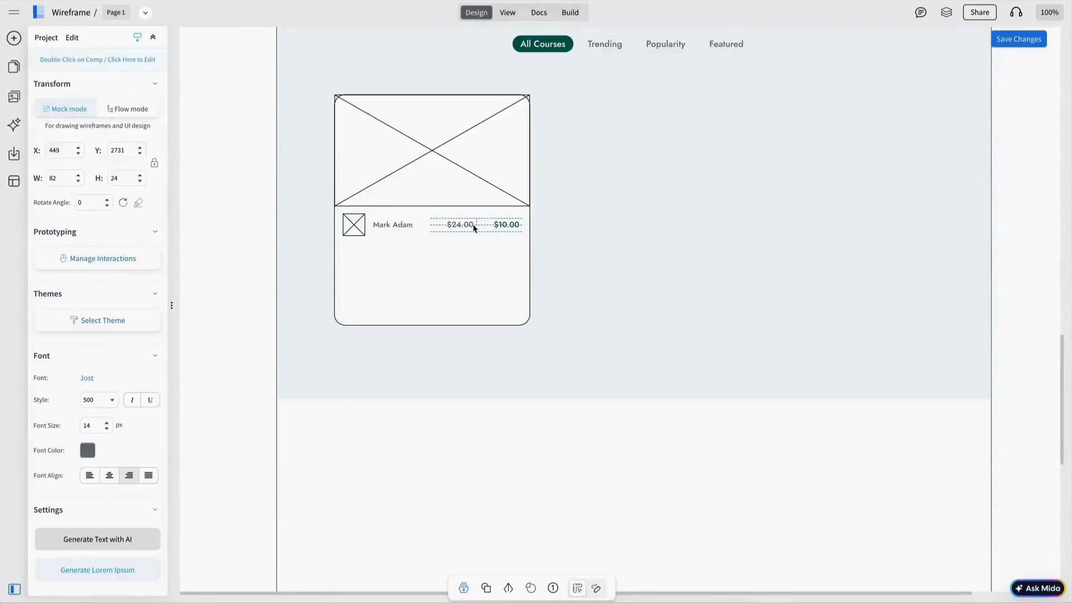
Step: Edit the $24.00 old price, the $10.00 sale price and the Design Thinking course title
click(489, 229)
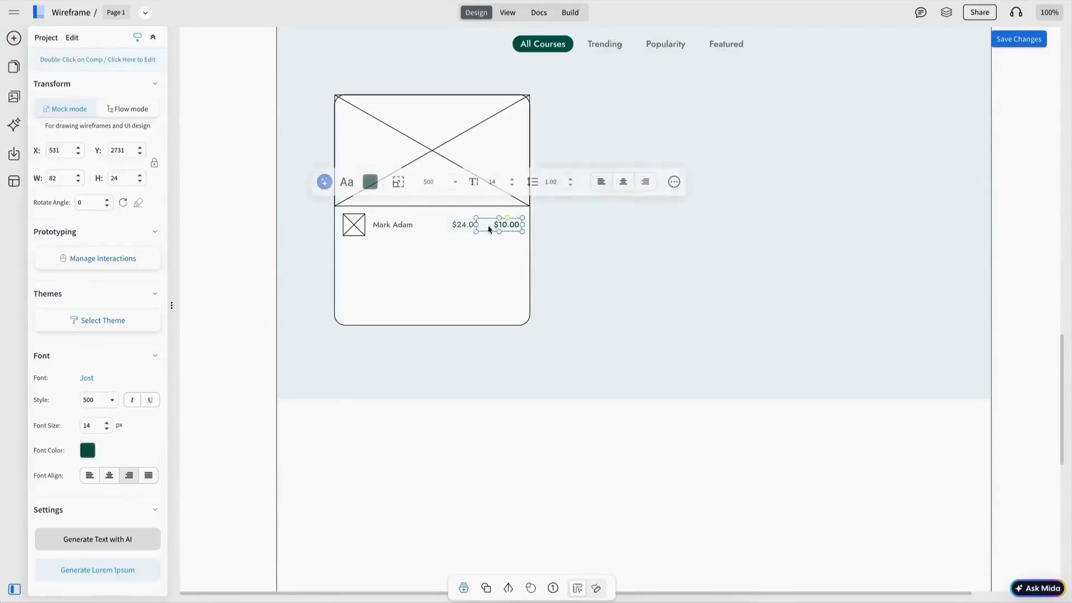
click(463, 225)
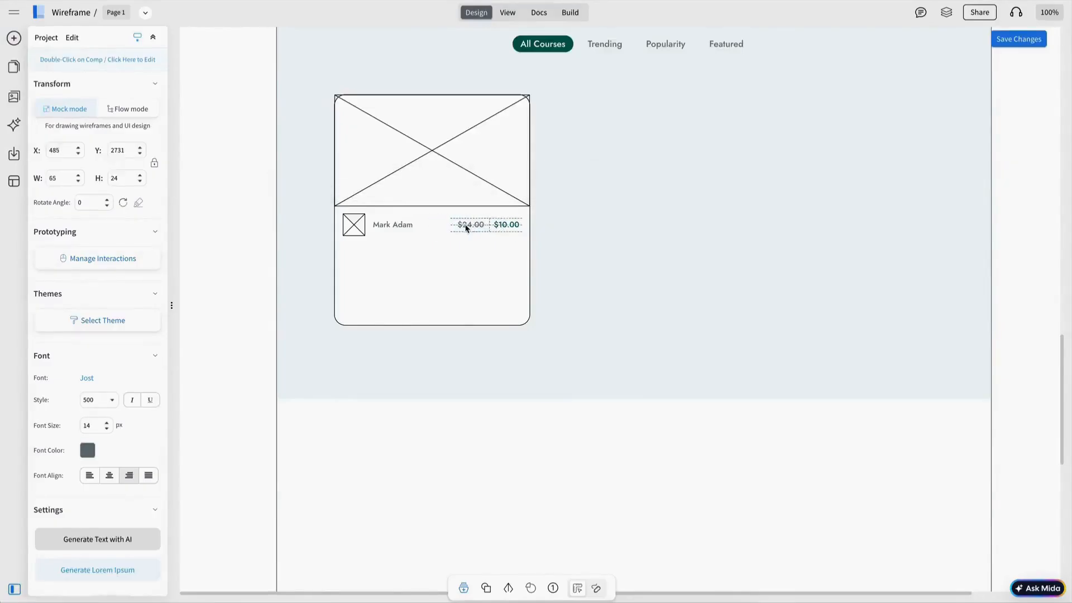
click(502, 227)
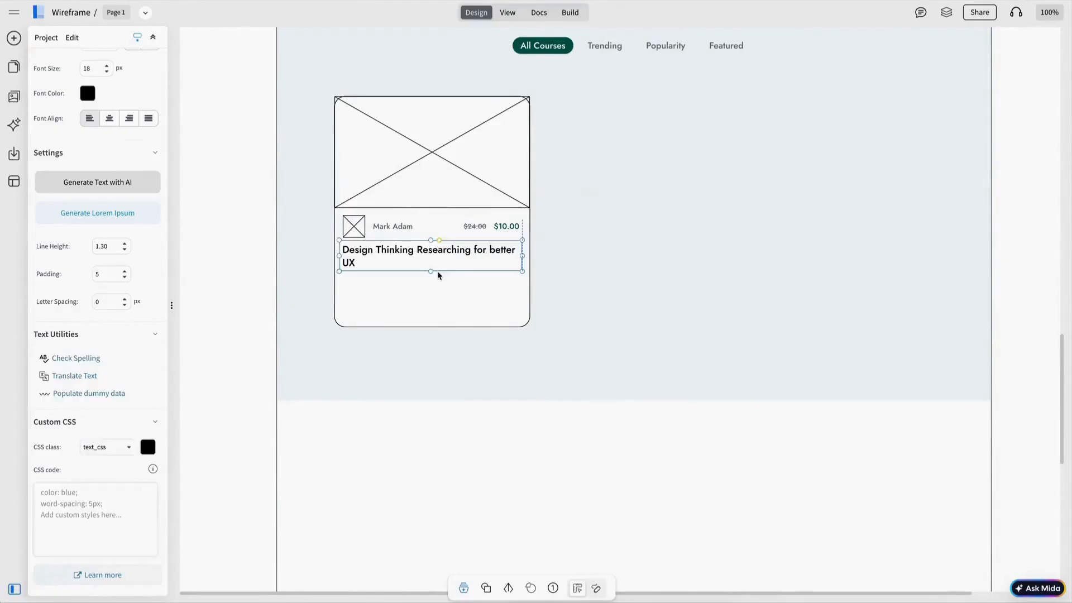
click(437, 271)
click(443, 266)
click(14, 38)
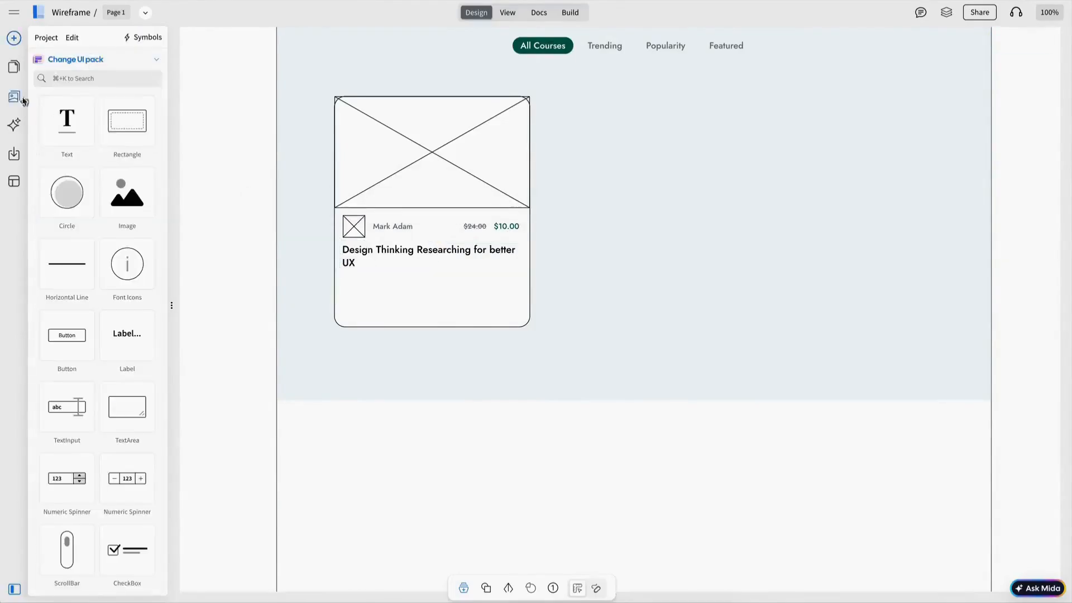
Step: Add star icons for a four-star rating, with an outline star in fifth place
click(14, 97)
double_click(85, 83)
click(115, 81)
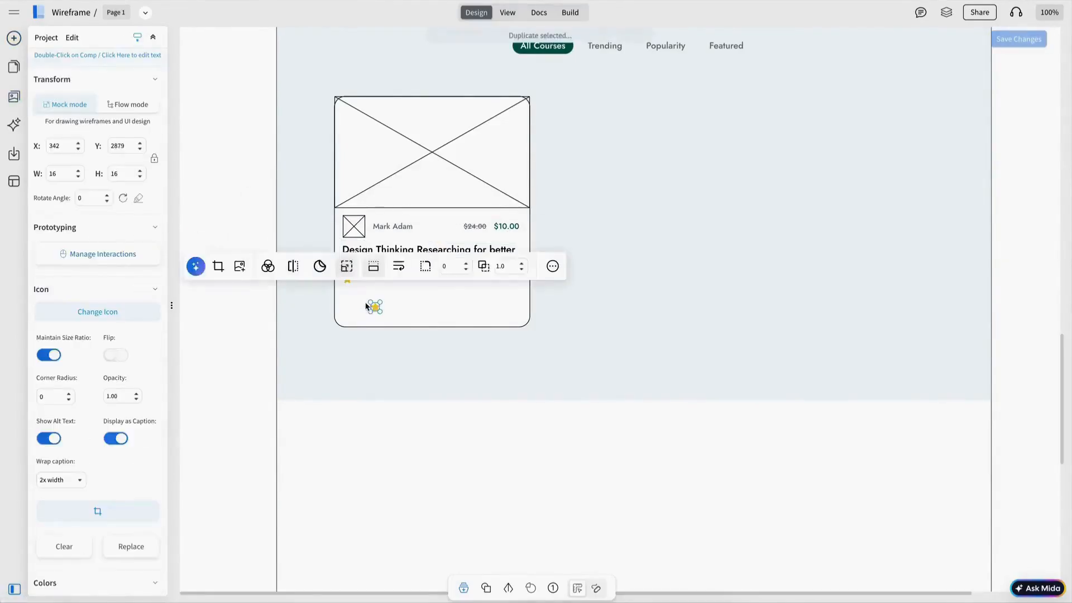
drag(369, 305, 358, 281)
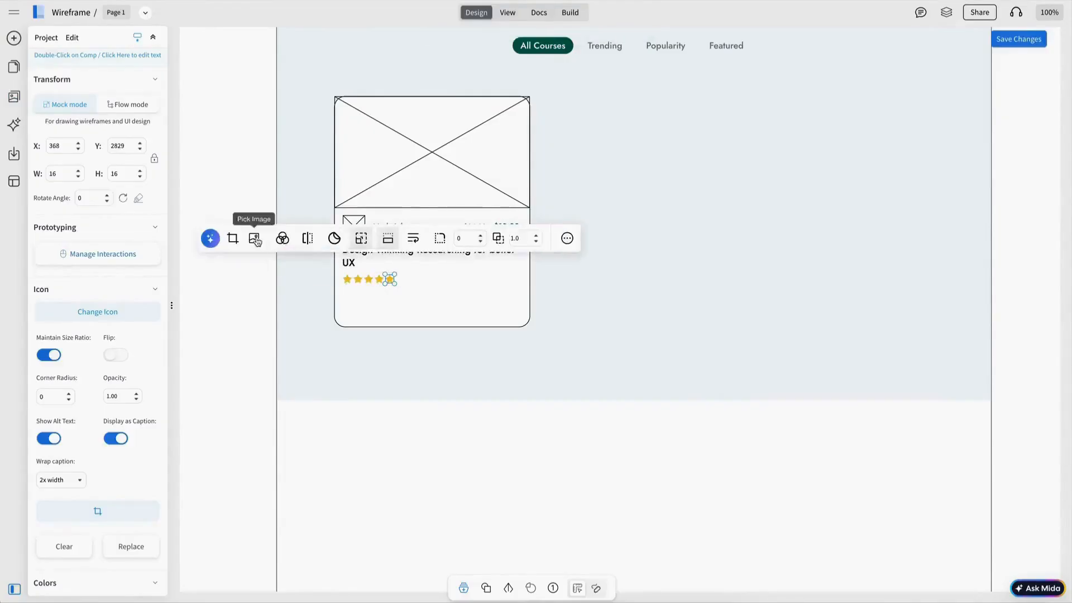
click(256, 239)
click(51, 207)
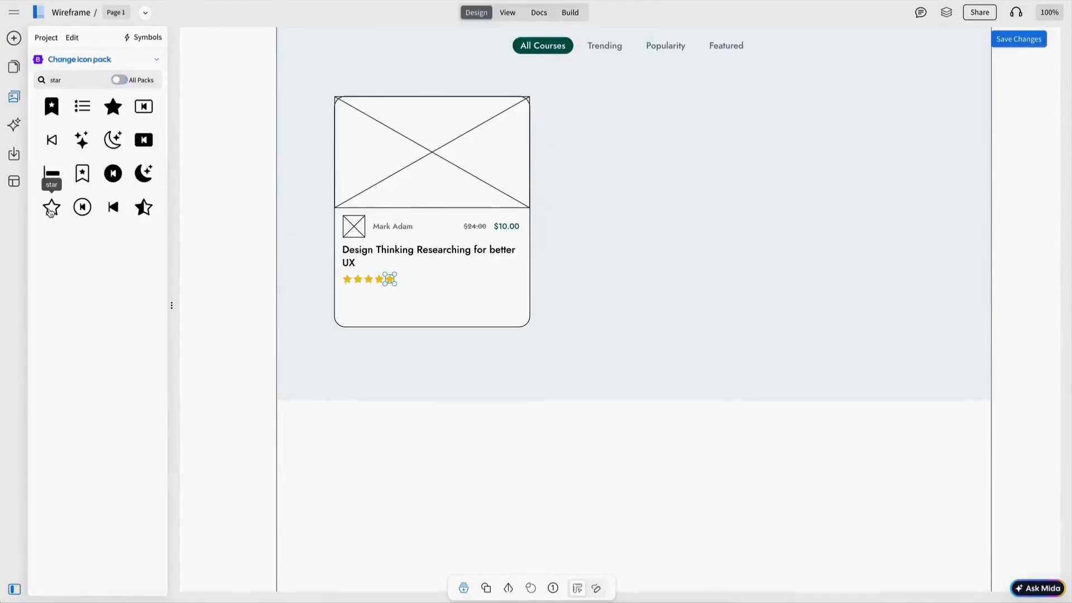
click(282, 275)
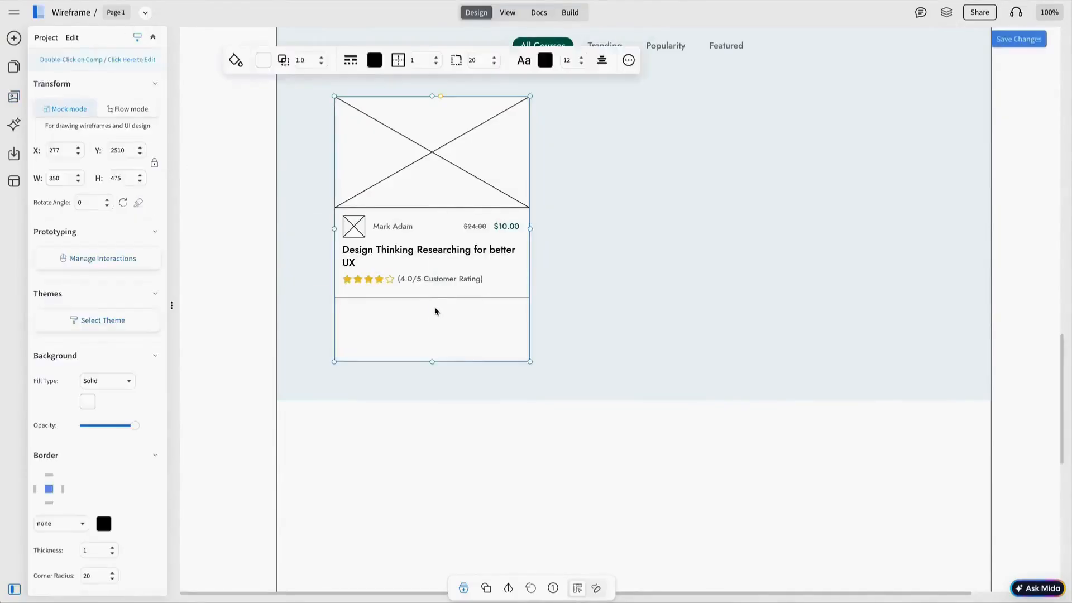
Step: Change the colour of the divider line under the rating
click(436, 305)
click(396, 254)
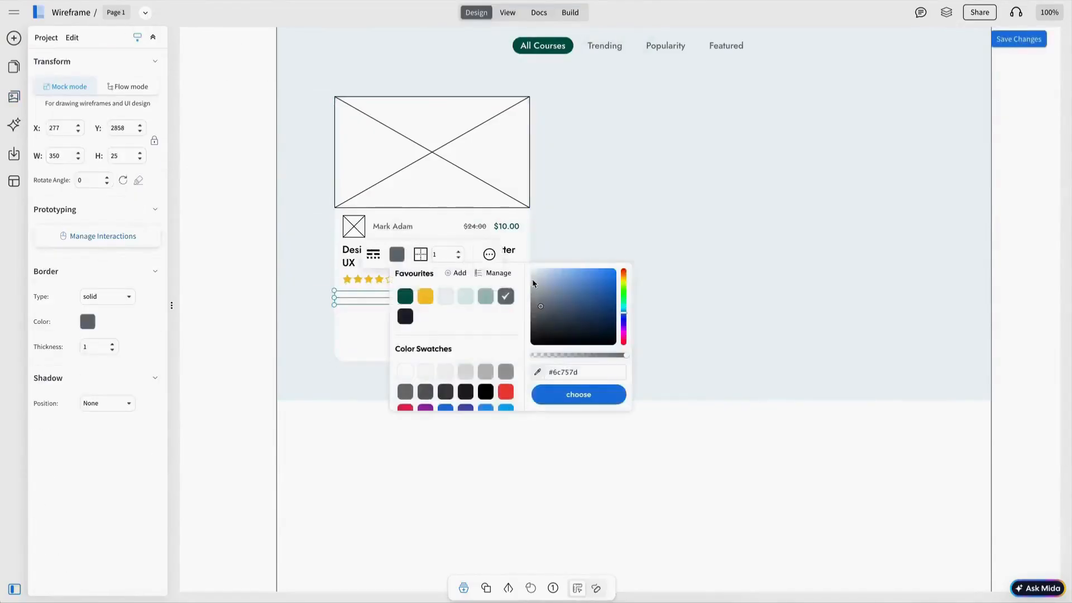
click(472, 314)
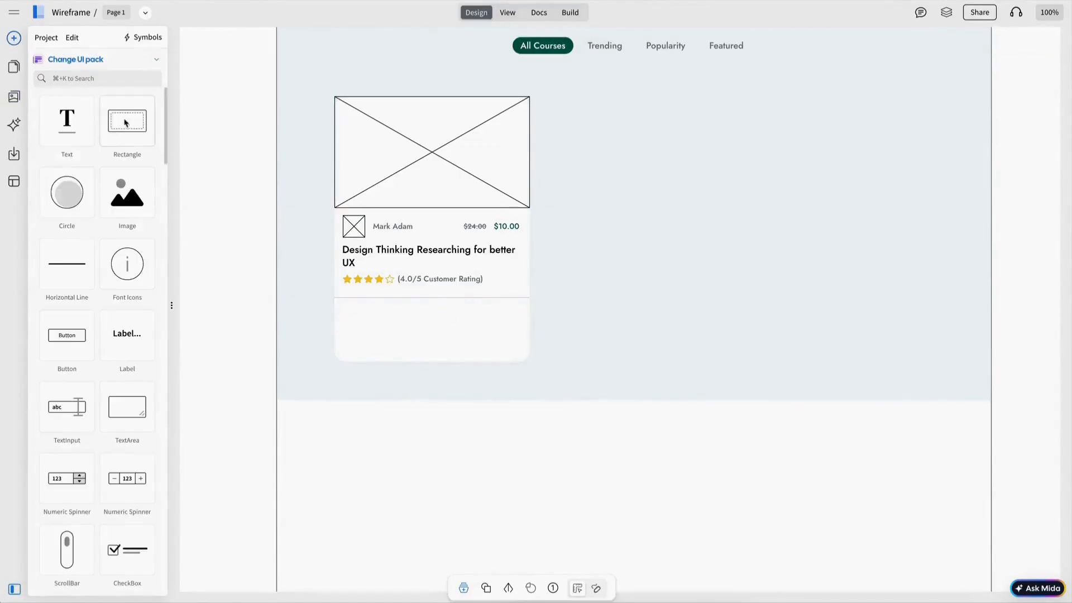
Step: Add a book icon from the icon packs for the lessons row
click(76, 59)
click(67, 115)
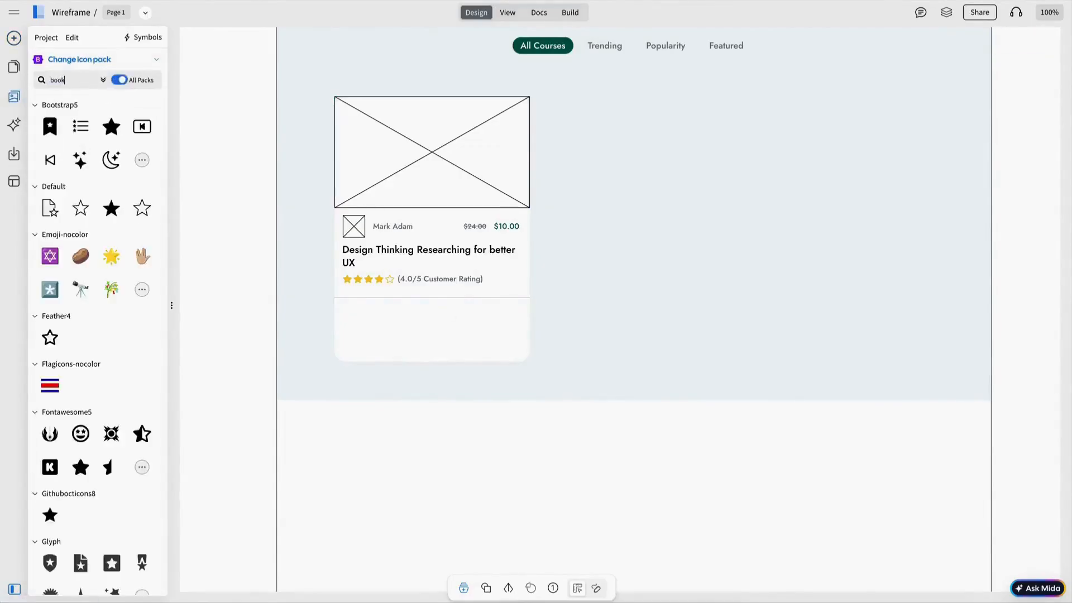
scroll(81, 244, down, 5)
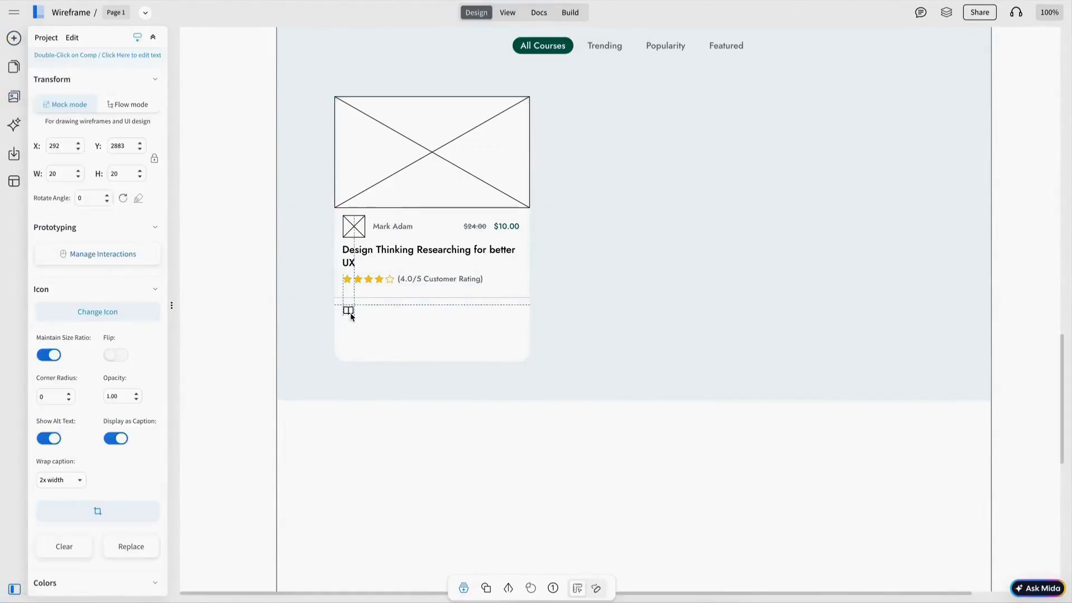
drag(349, 314, 349, 311)
mouse_move(255, 278)
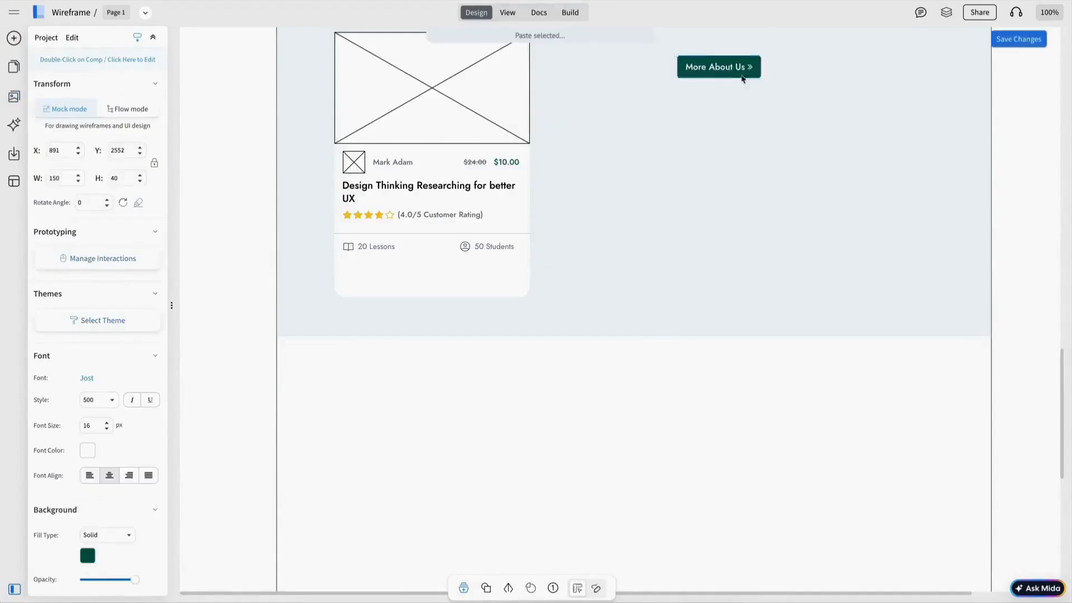
drag(746, 70, 431, 282)
Step: Relabel the course card button 'Preview This Course'
click(473, 294)
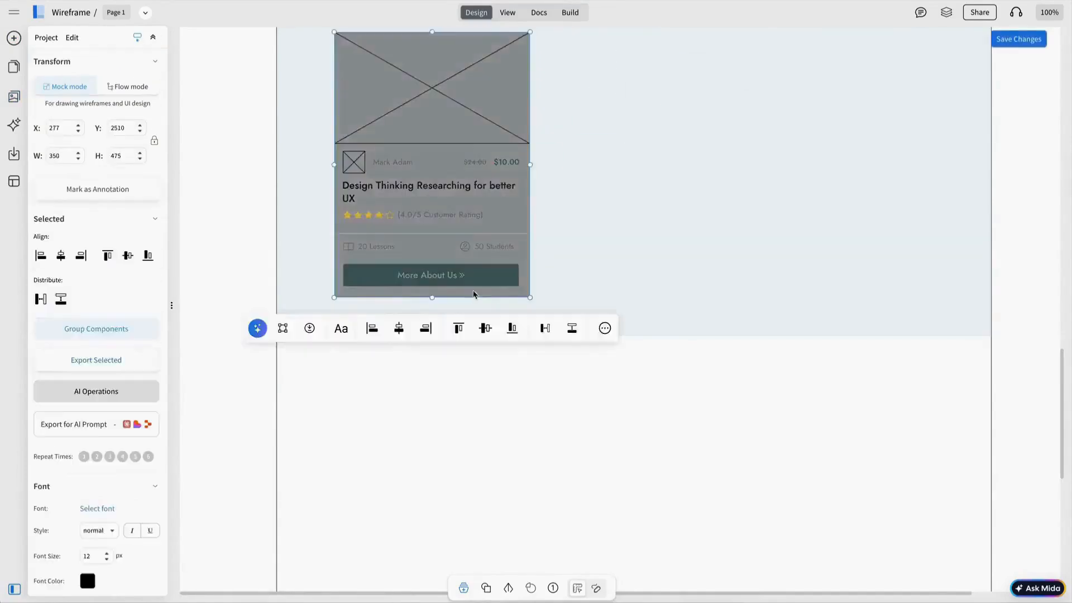
double_click(423, 276)
text(Preview this Course)
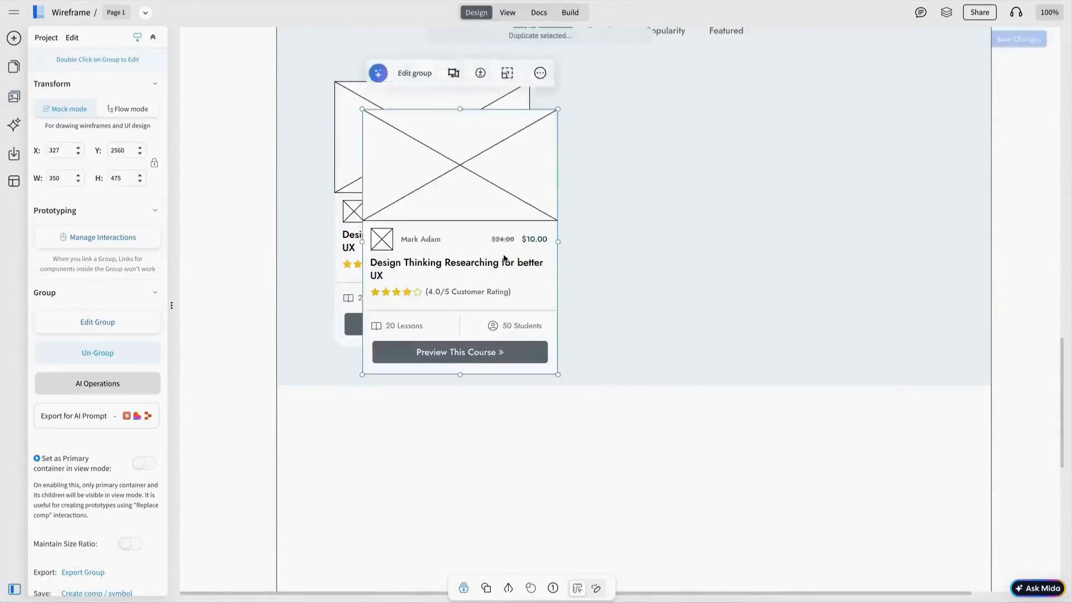
drag(446, 212, 621, 190)
Step: Duplicate the course card into three copies and space them evenly
key(ctrl+d)
scroll(706, 332, up, 3)
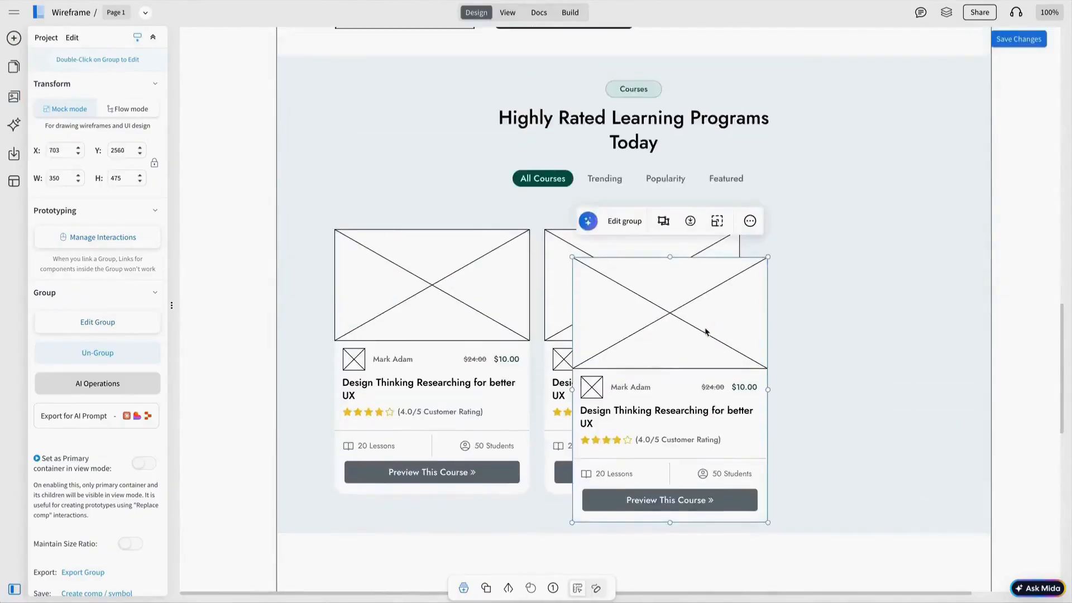
scroll(706, 331, down, 2)
drag(702, 333, 889, 298)
shift+click(675, 287)
shift+click(483, 262)
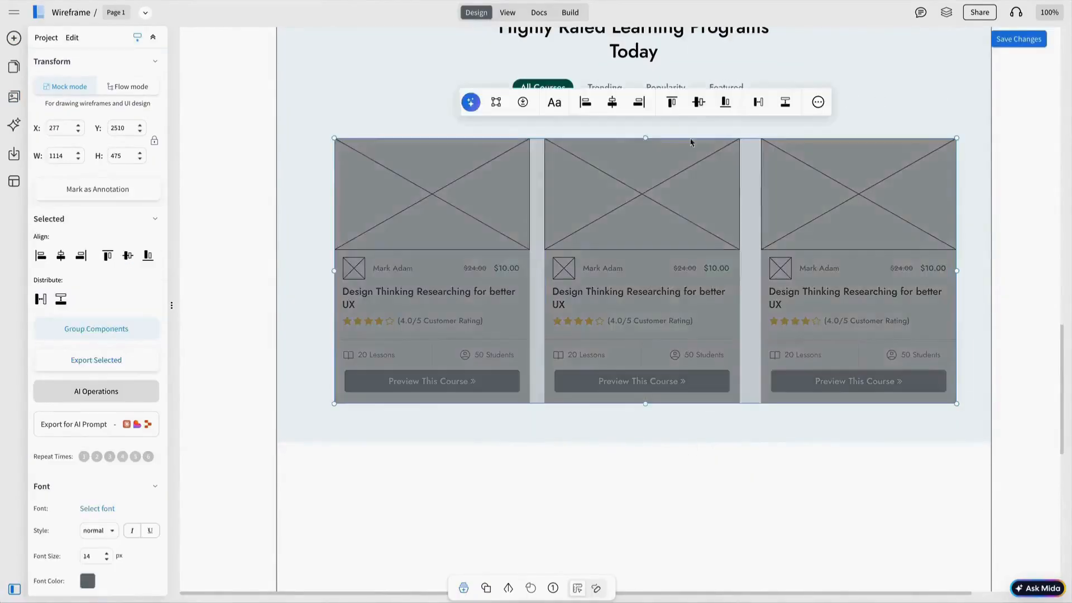
click(757, 102)
Step: Adjust the courses section height and label the button below the cards View All Courses
click(638, 427)
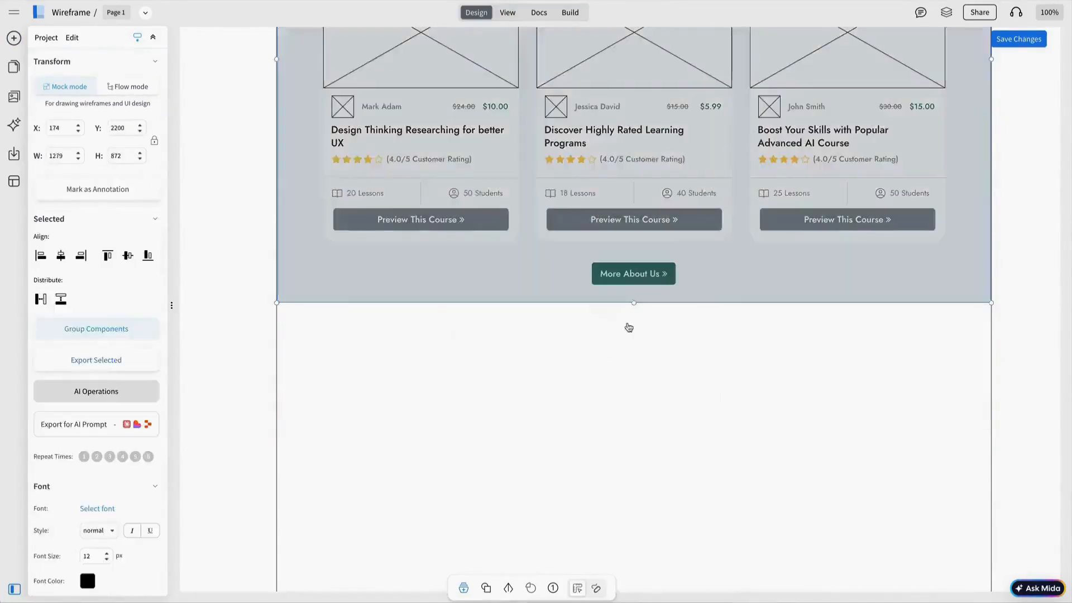
double_click(128, 178)
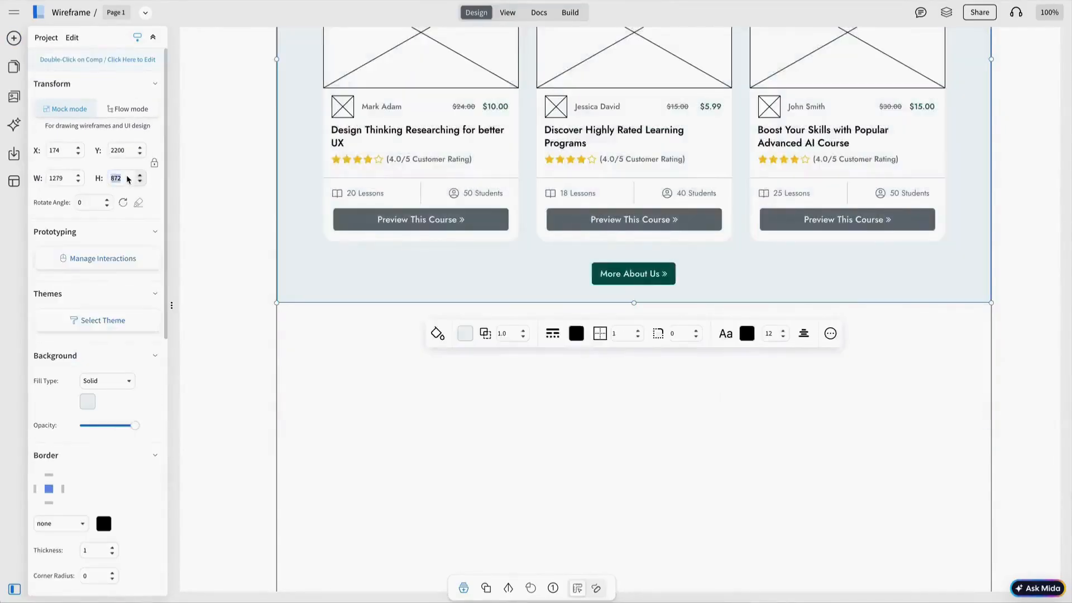
double_click(633, 273)
text(View All Courses)
key(Return)
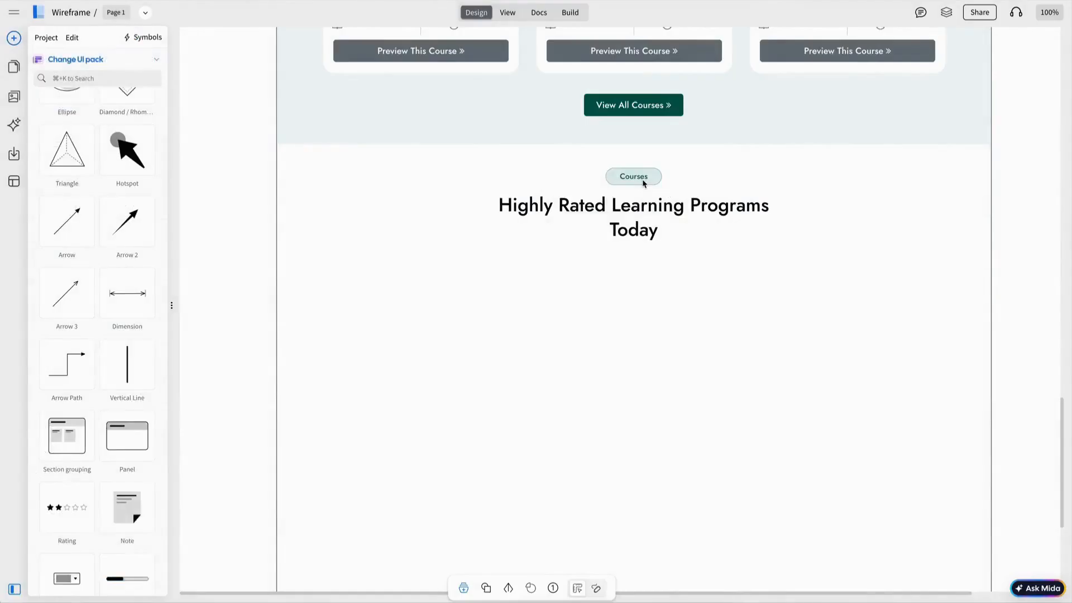
double_click(642, 180)
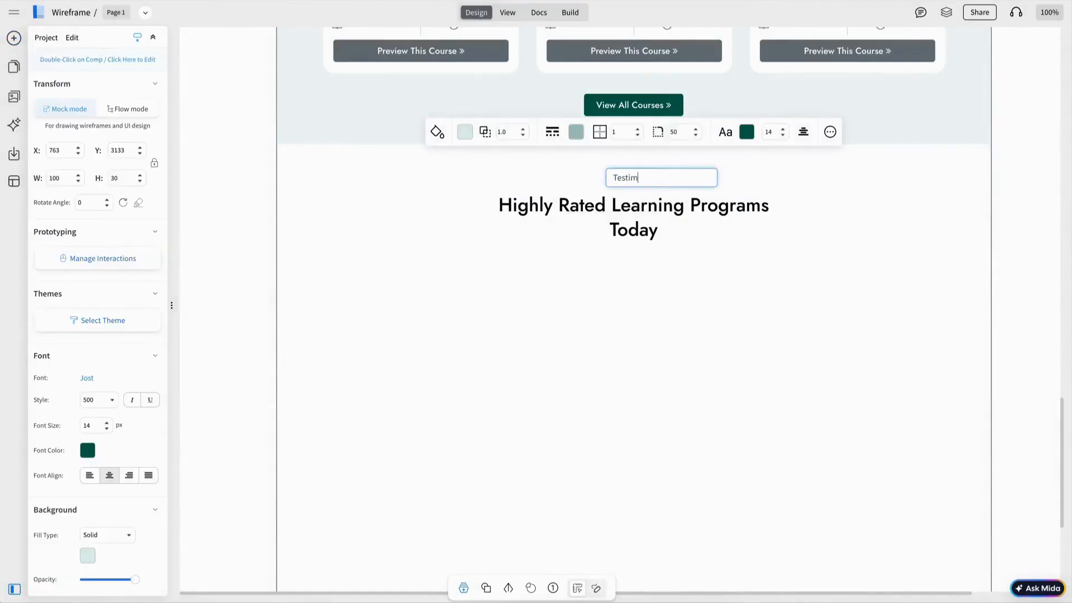
Step: Set the badge to Testimonials and the heading to 'What Our Learners Say About'
text(Testimonials)
key(Return)
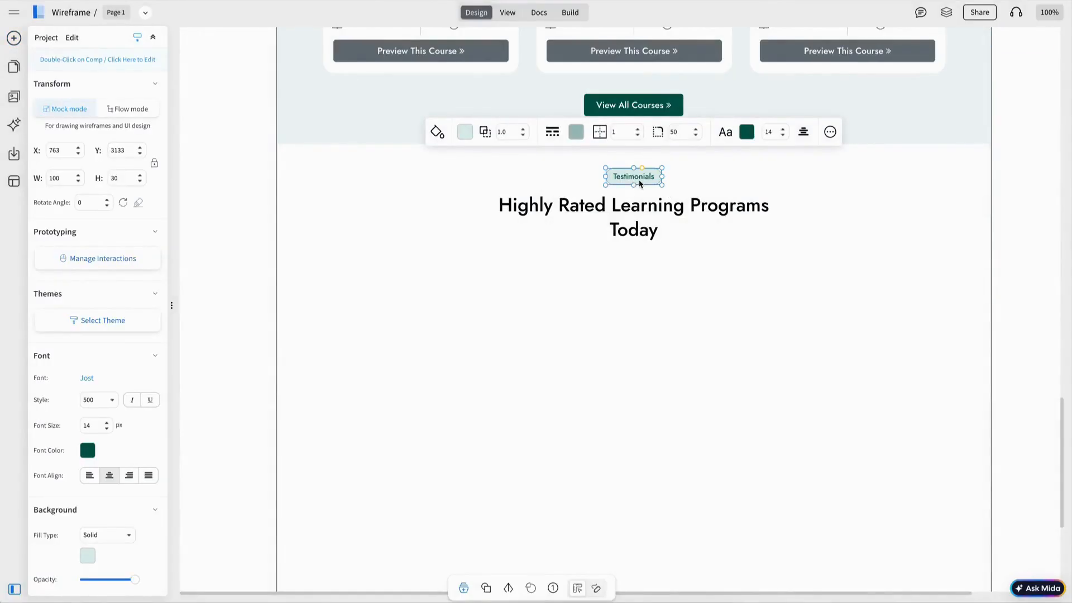
double_click(636, 208)
text(What )
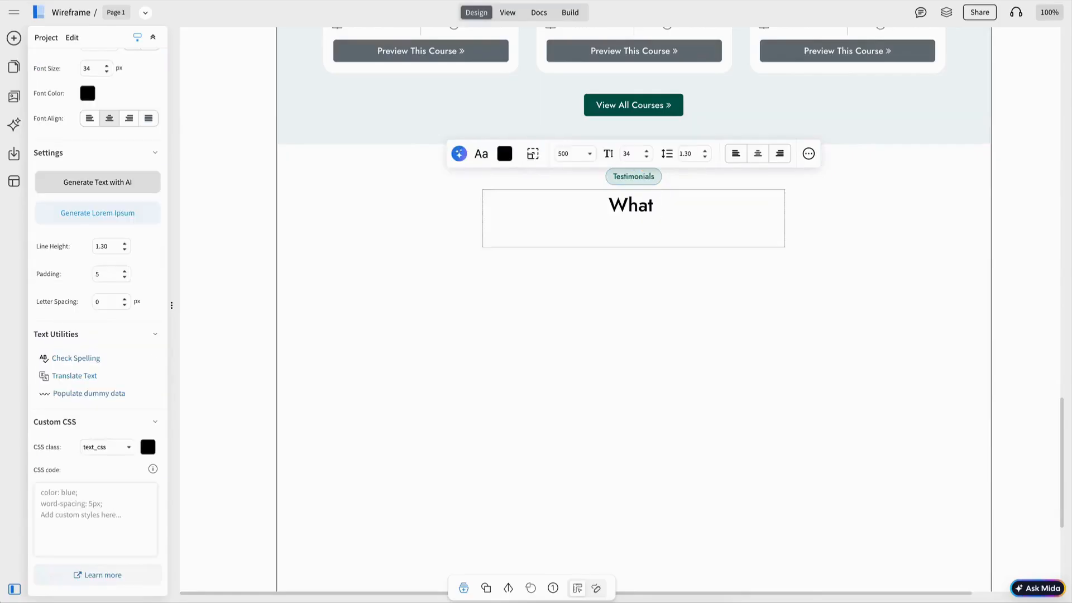
text(Our Lea)
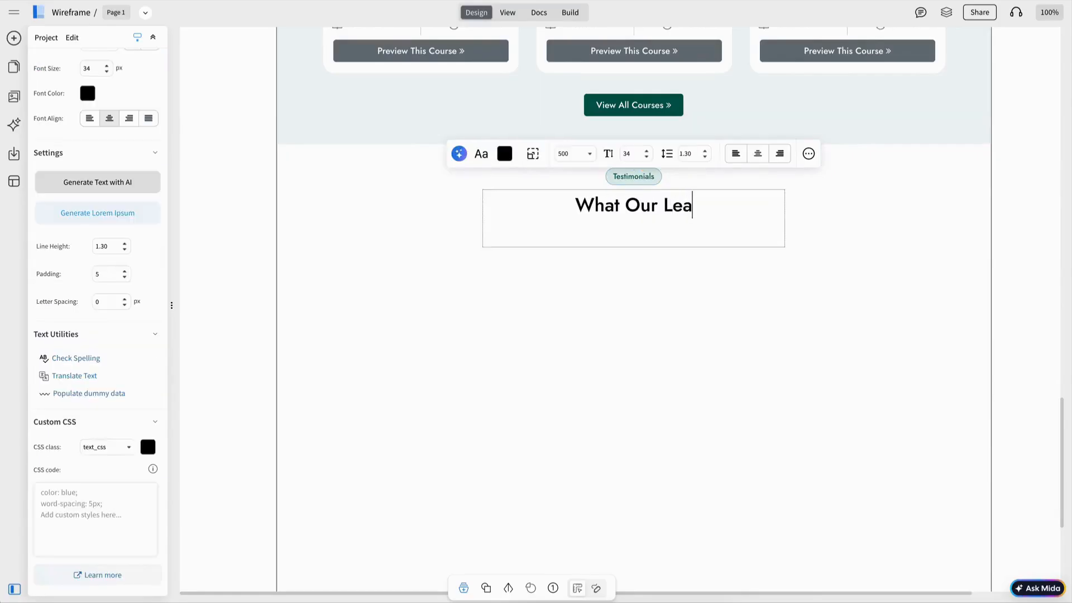
text(r)
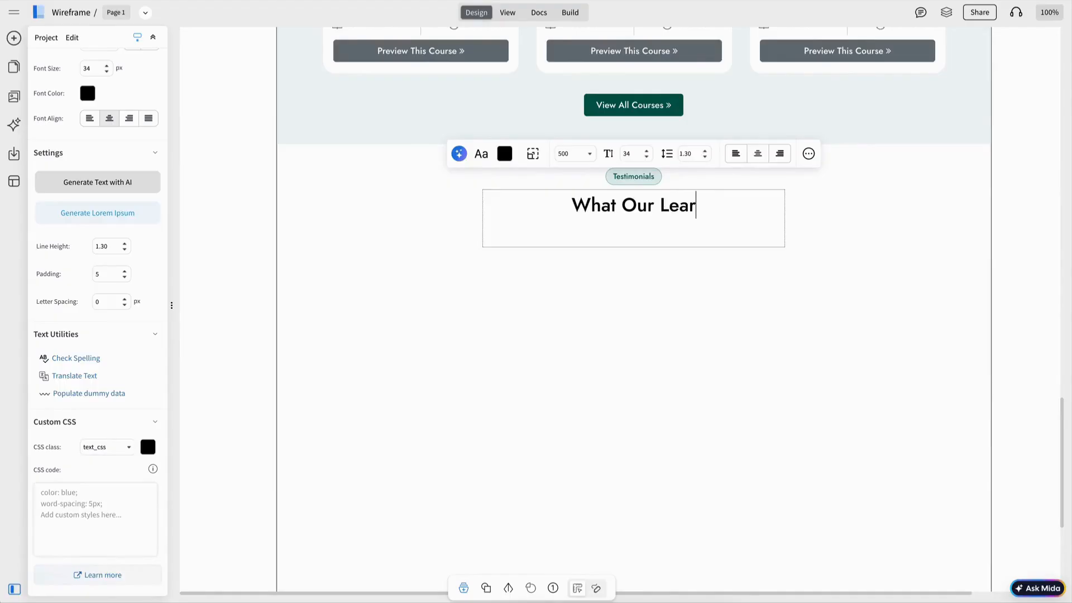
text(ners)
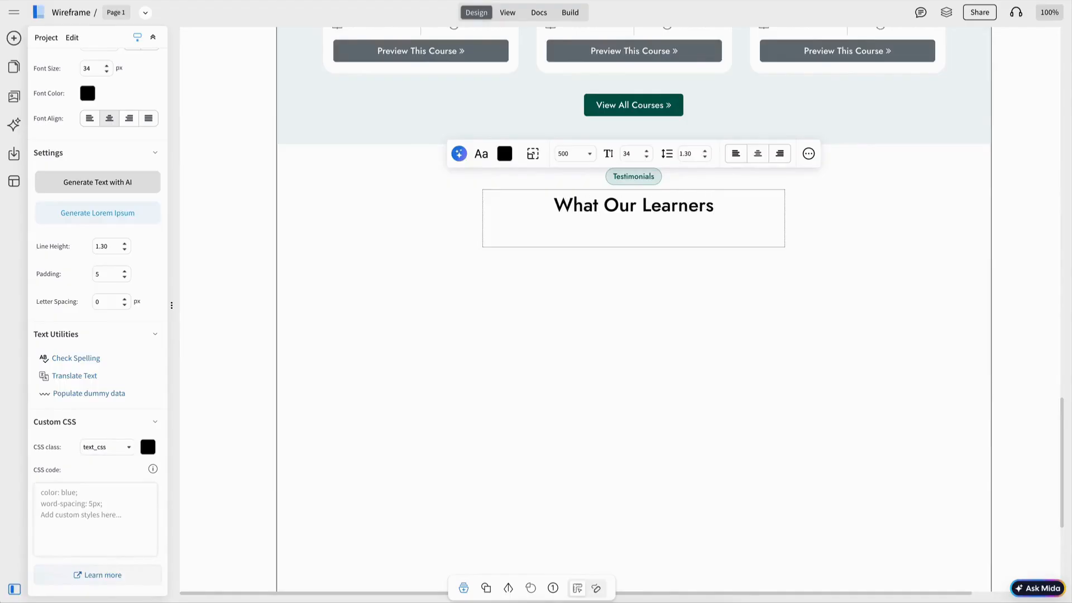
text( Say A)
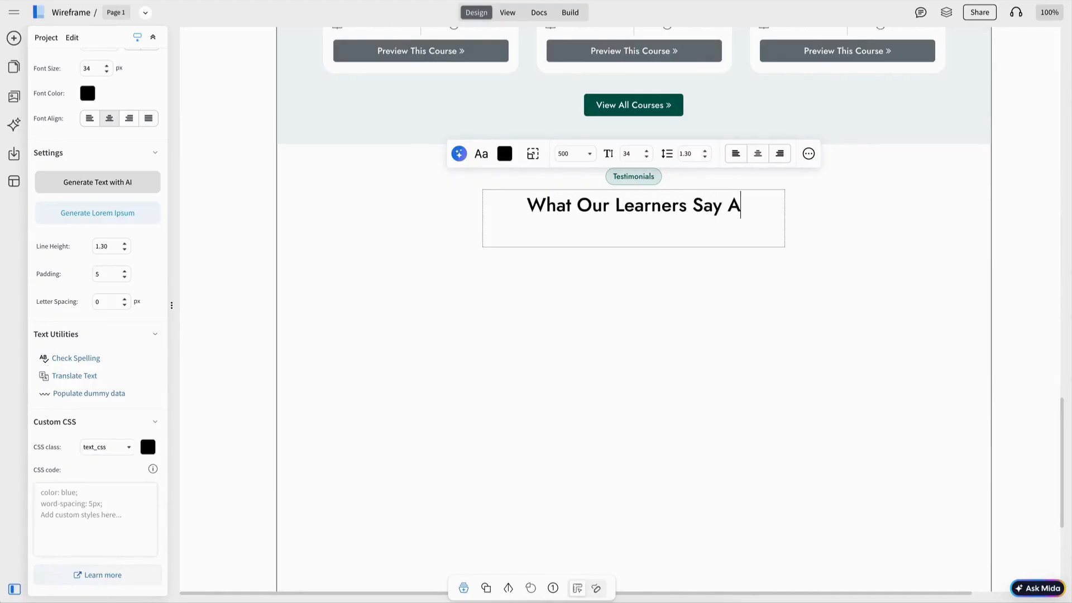
text(bout E)
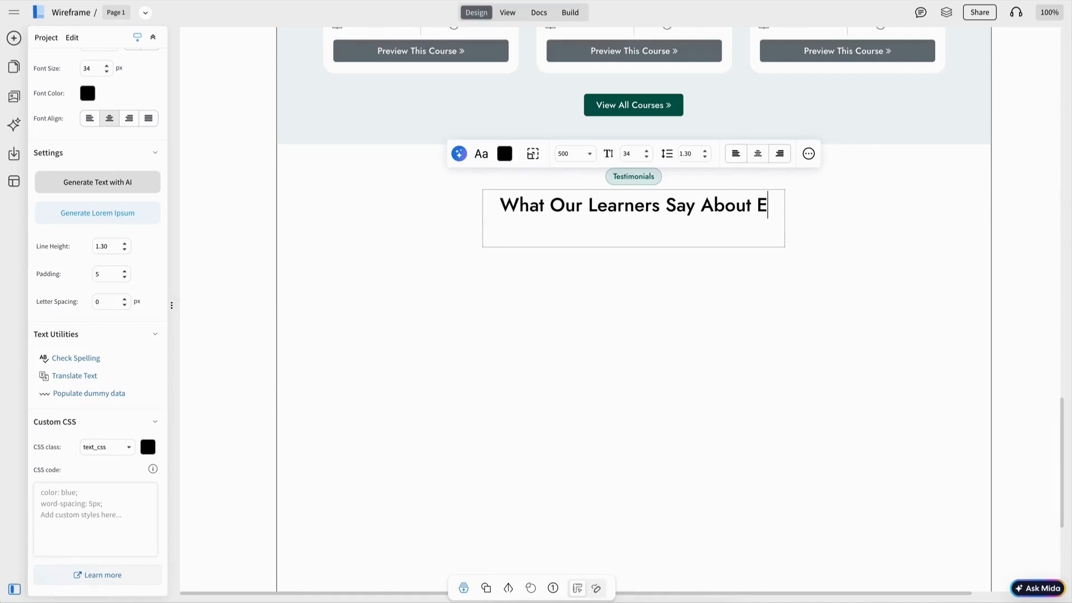
key(BackSpace)
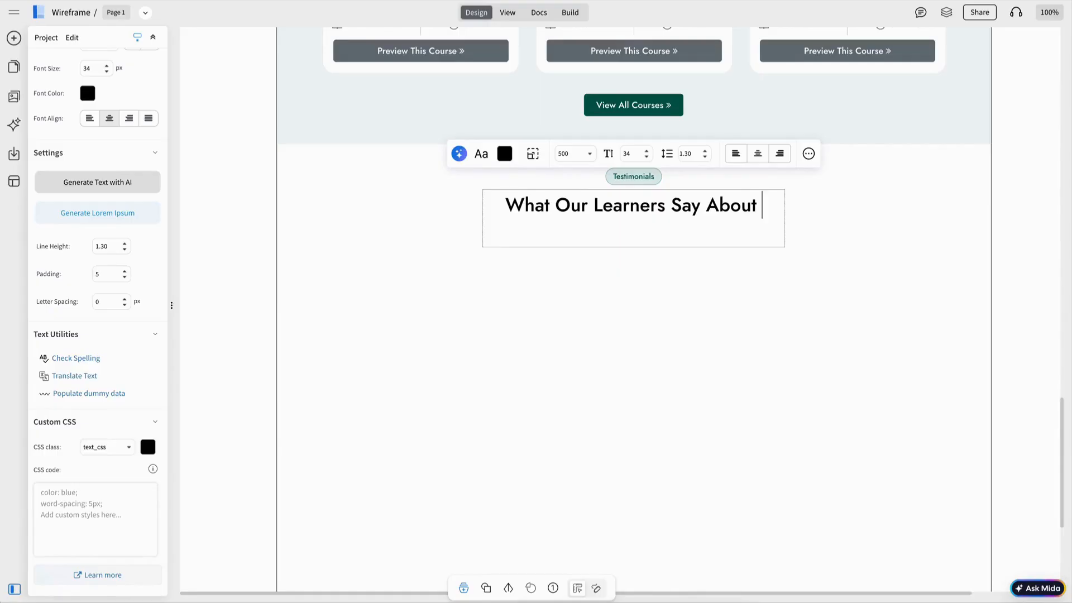
Step: Place a rectangle from Components below the testimonial heading as the card
click(14, 38)
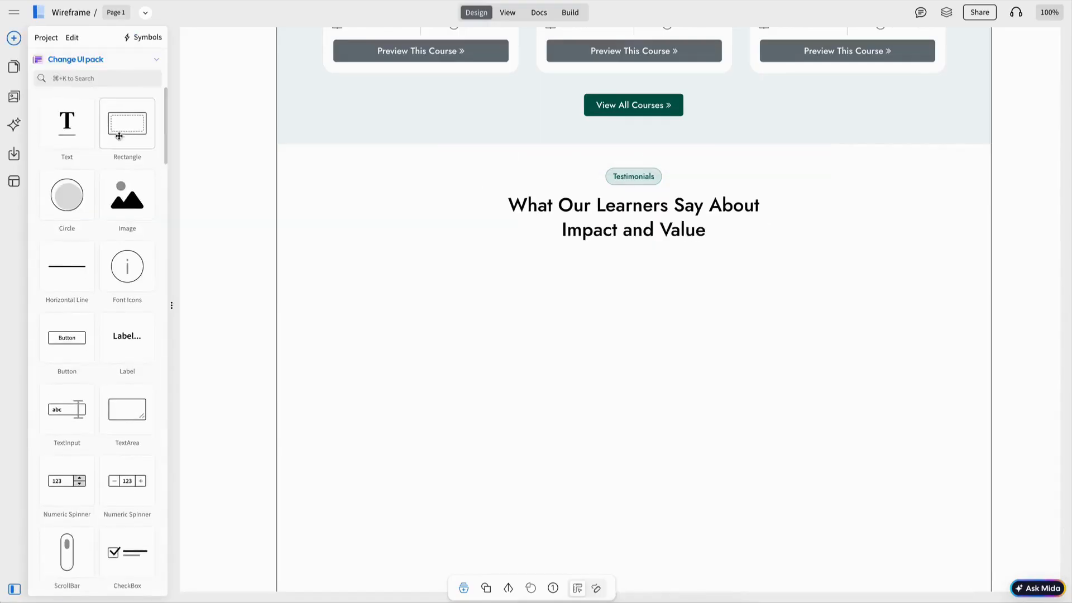
drag(119, 134, 636, 325)
key(Escape)
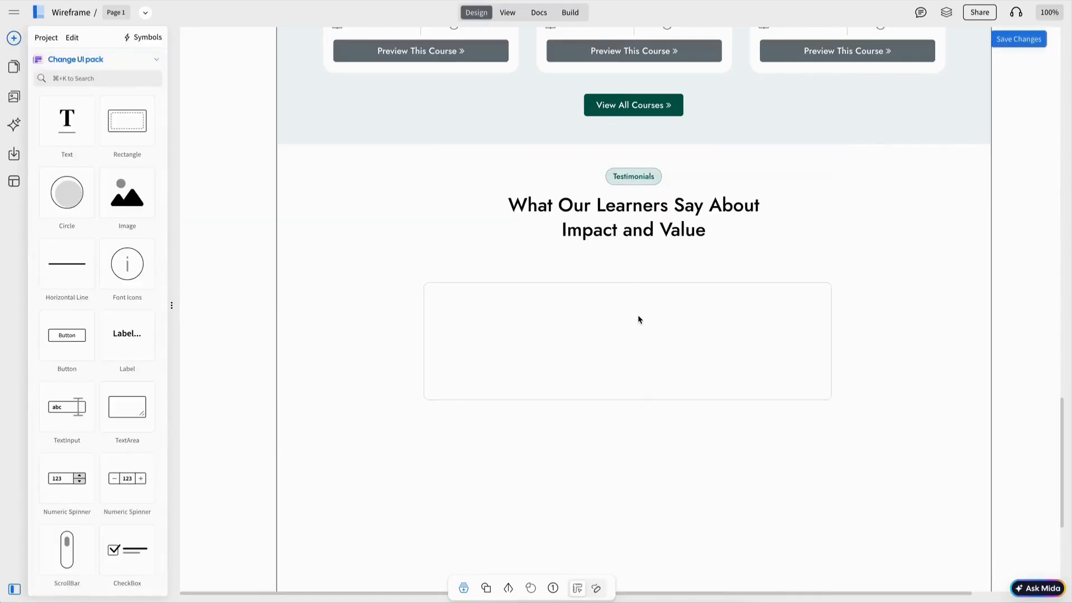
click(641, 321)
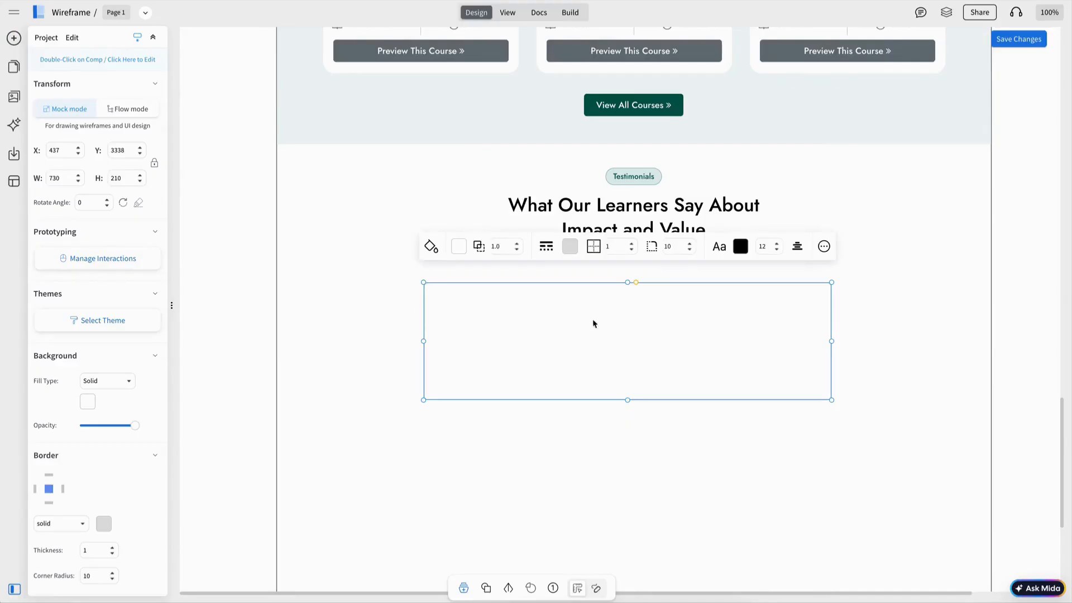
key(Escape)
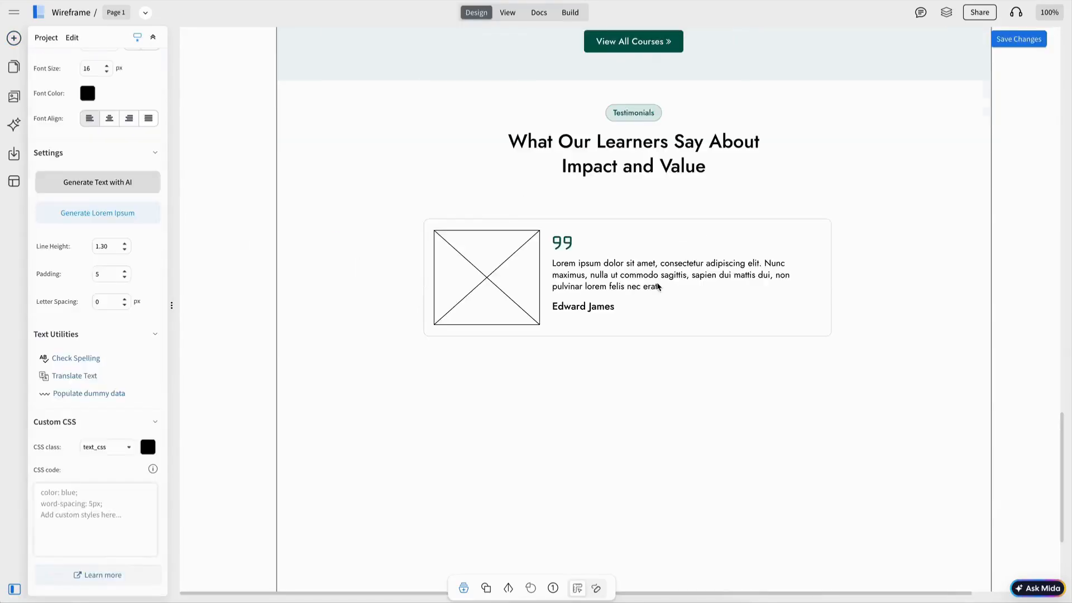
Step: Nudge the quote mark and review text up, narrow the paragraph, and paste a section below
click(569, 243)
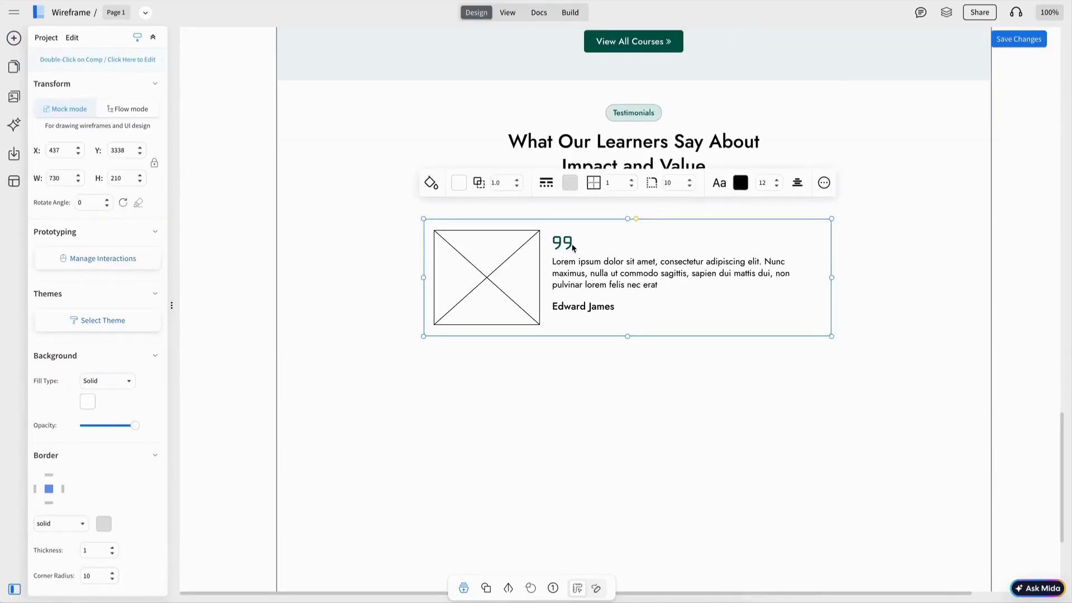
key(Up)
click(615, 271)
key(Up)
key(Up)
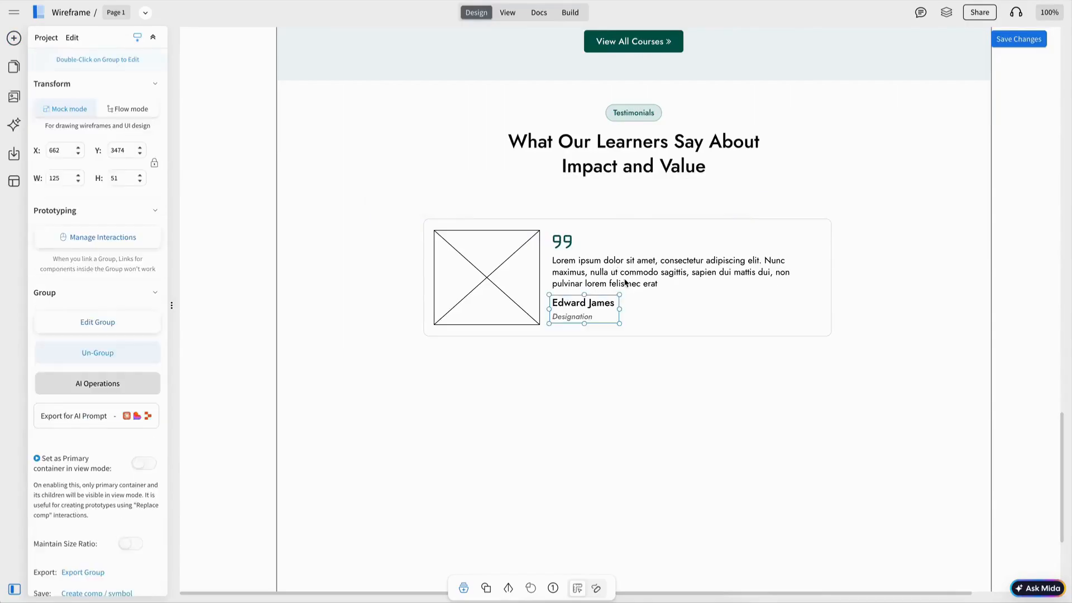
shift+click(612, 272)
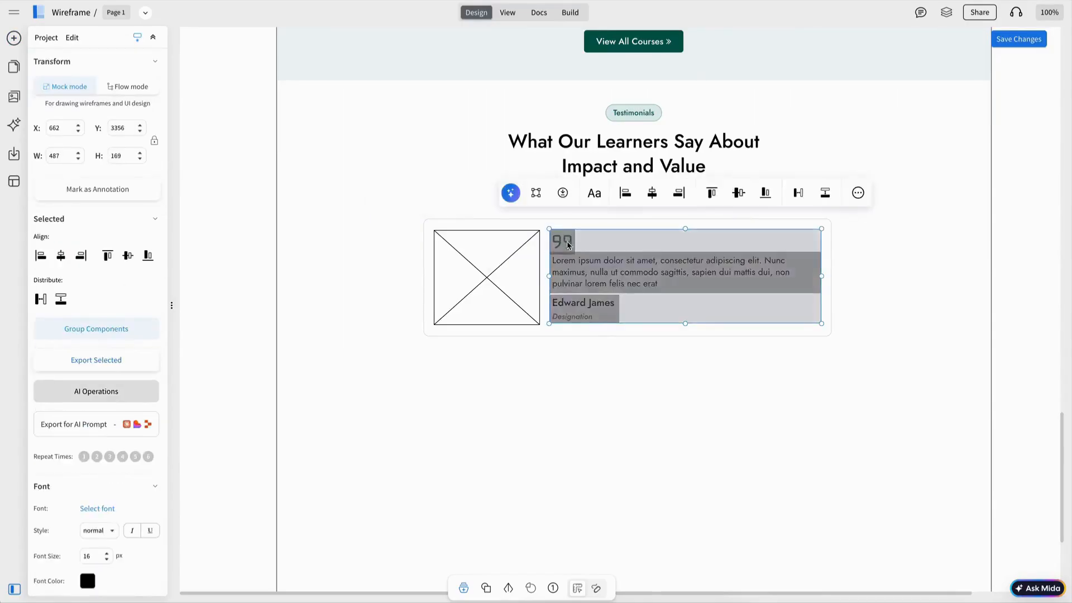
click(565, 238)
click(651, 273)
drag(821, 273, 805, 273)
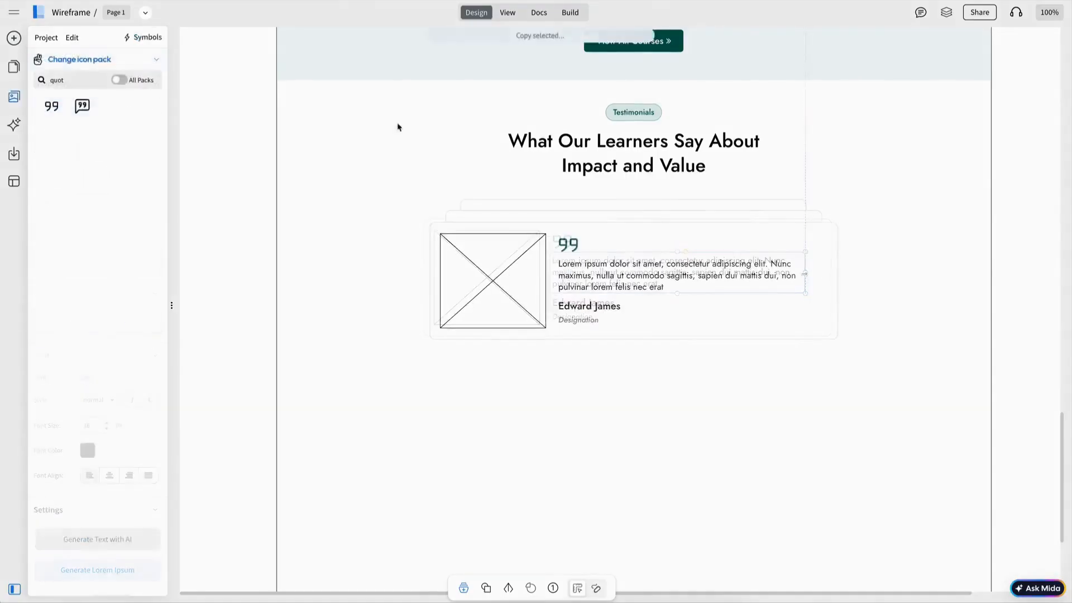
key(ctrl+v)
drag(431, 105, 436, 426)
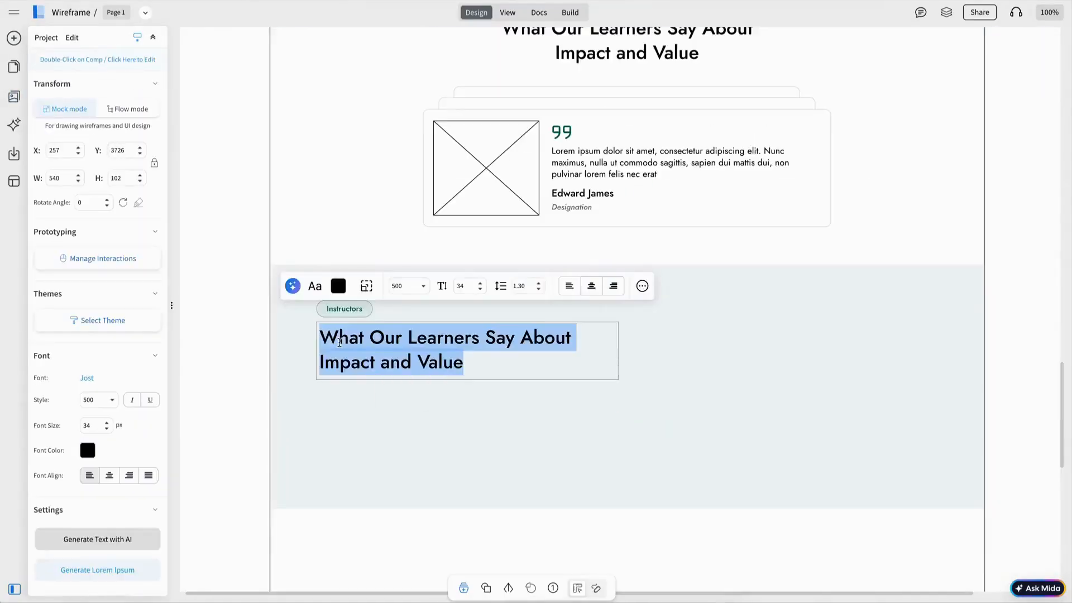
Step: Title the section 'Meet Our Expert and Passionate Teaching Faculty' and duplicate the instructor card beside it
text(Me)
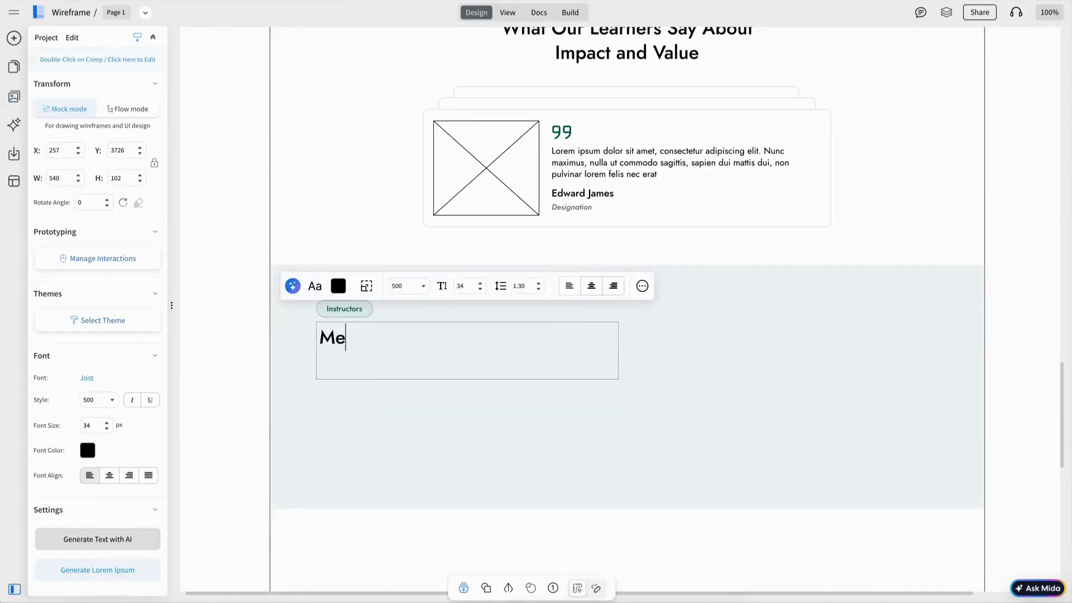
text(et Our Expert and Passionate Teaching Fac)
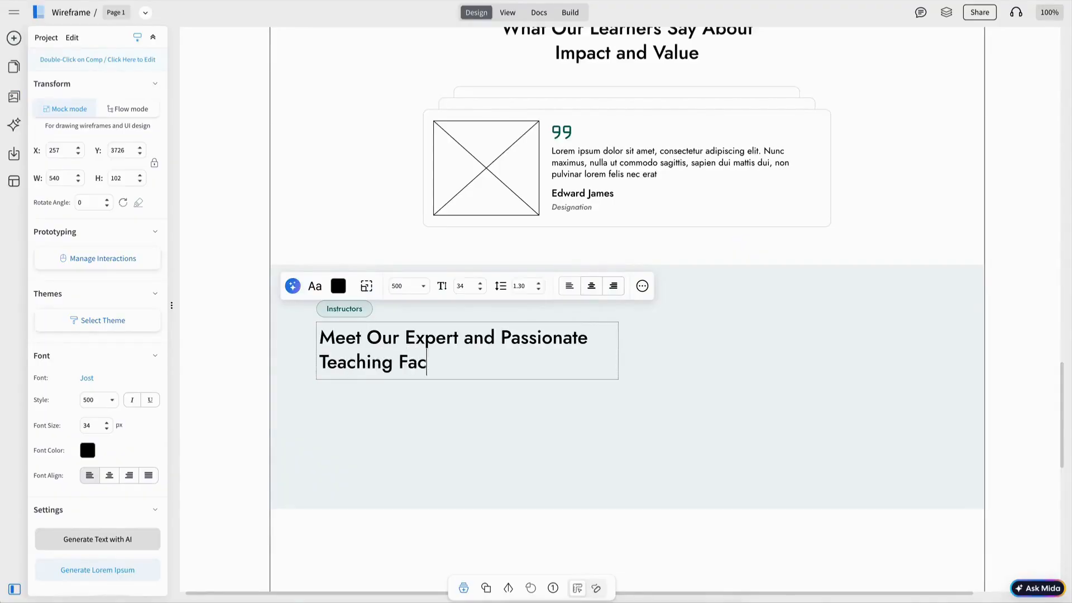
text(ulty)
key(Escape)
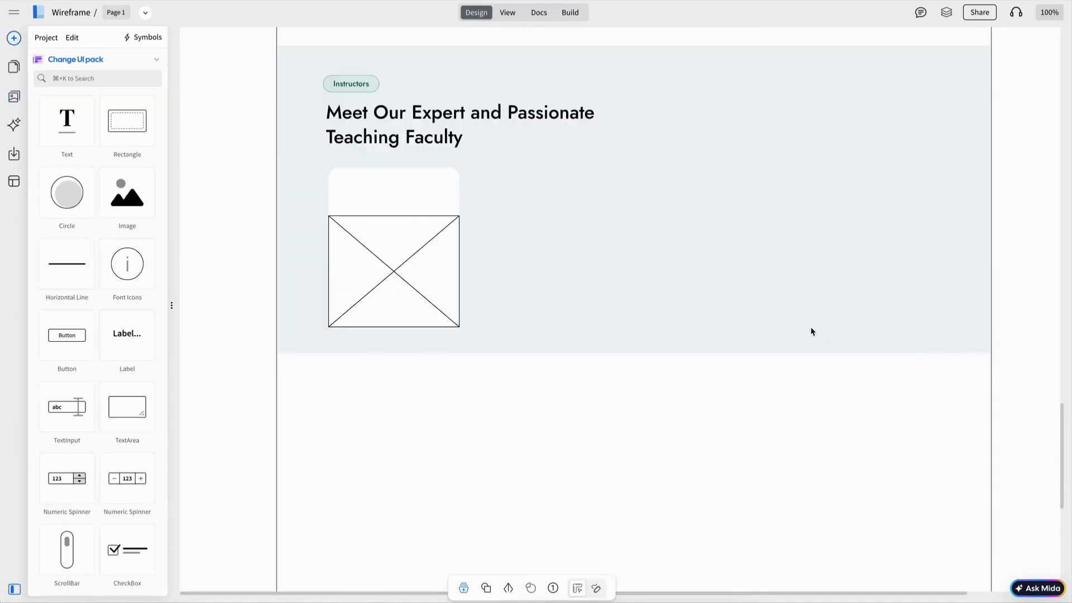
click(421, 202)
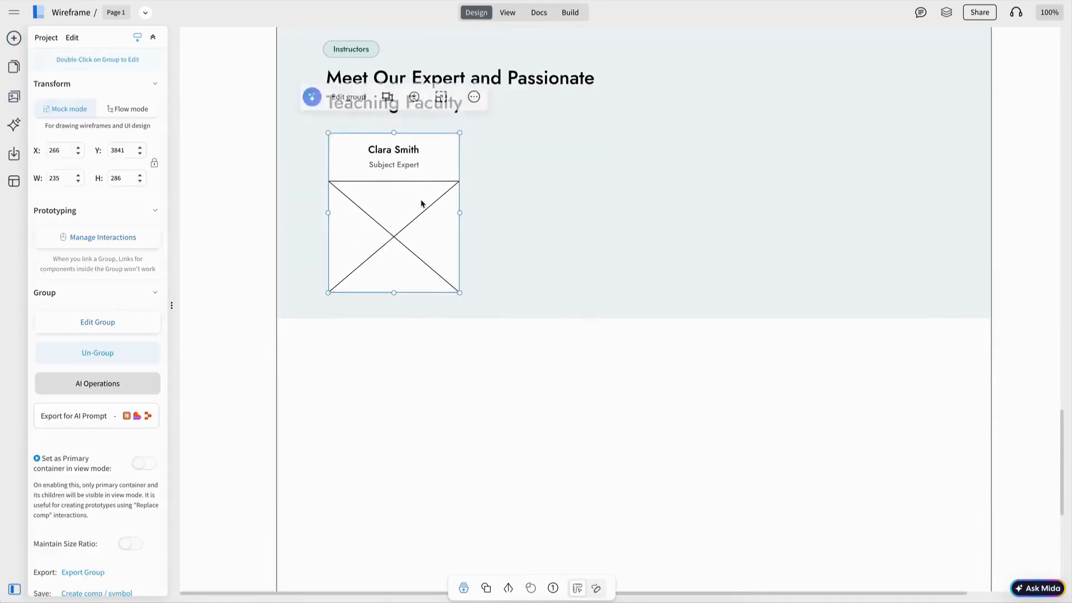
drag(420, 202, 569, 210)
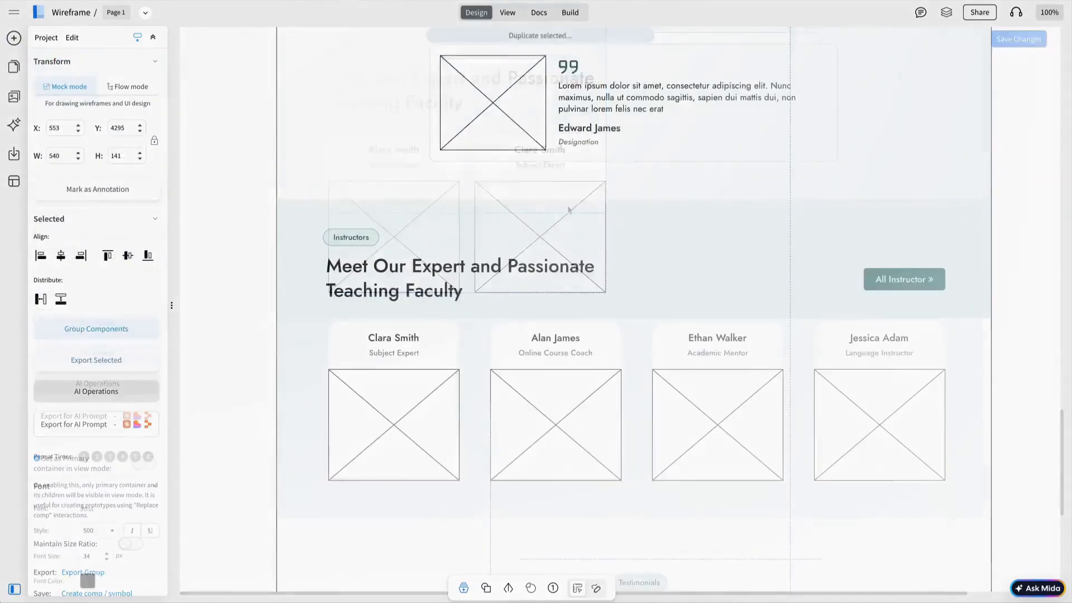
Step: Set the section badge to Latest Blog and begin the Latest Insights heading
scroll(637, 479, down, 5)
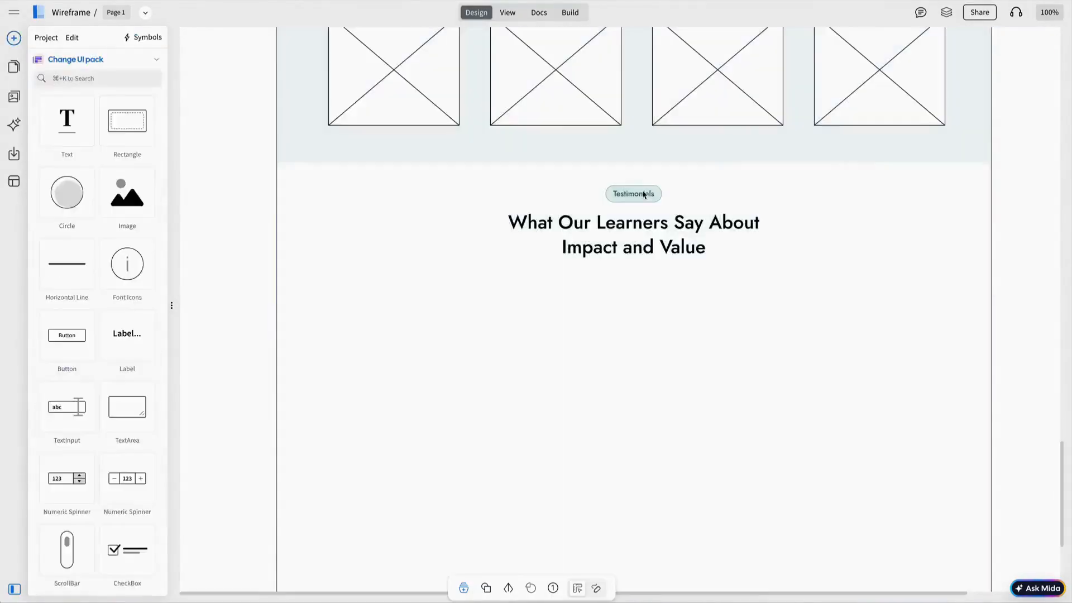
double_click(633, 193)
text(Latest Blog)
key(Escape)
double_click(634, 235)
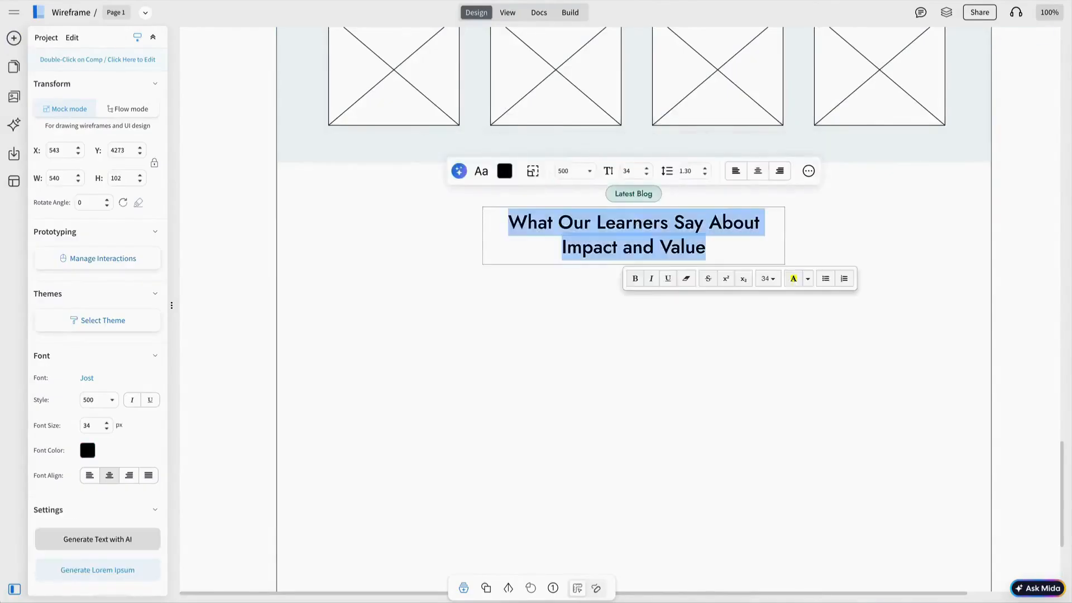
text(Latest)
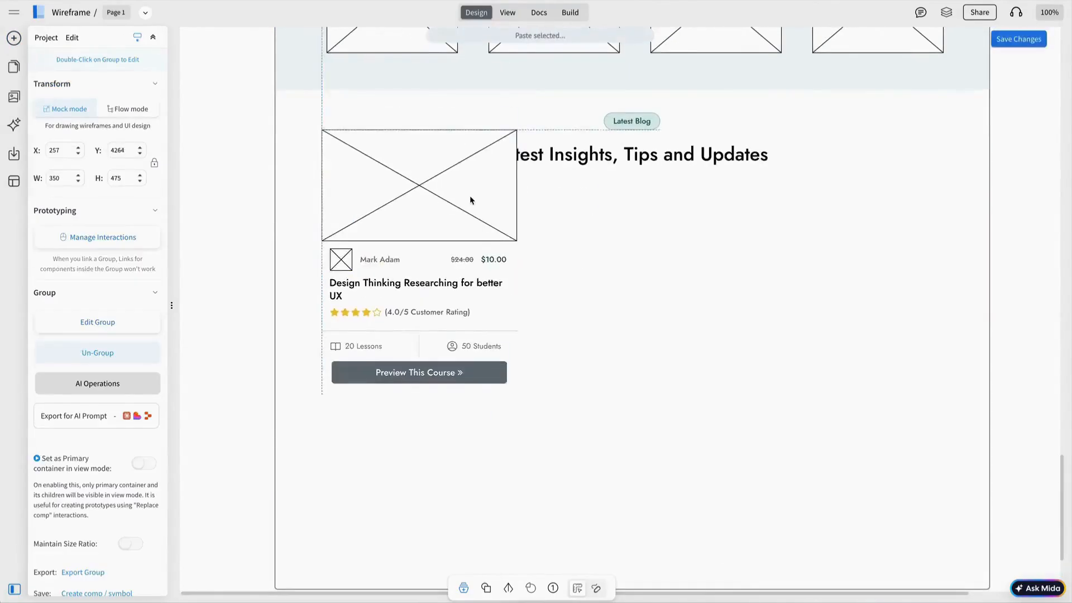
Step: Place a card under the blog heading and fit and centre its image inside
drag(472, 178, 472, 261)
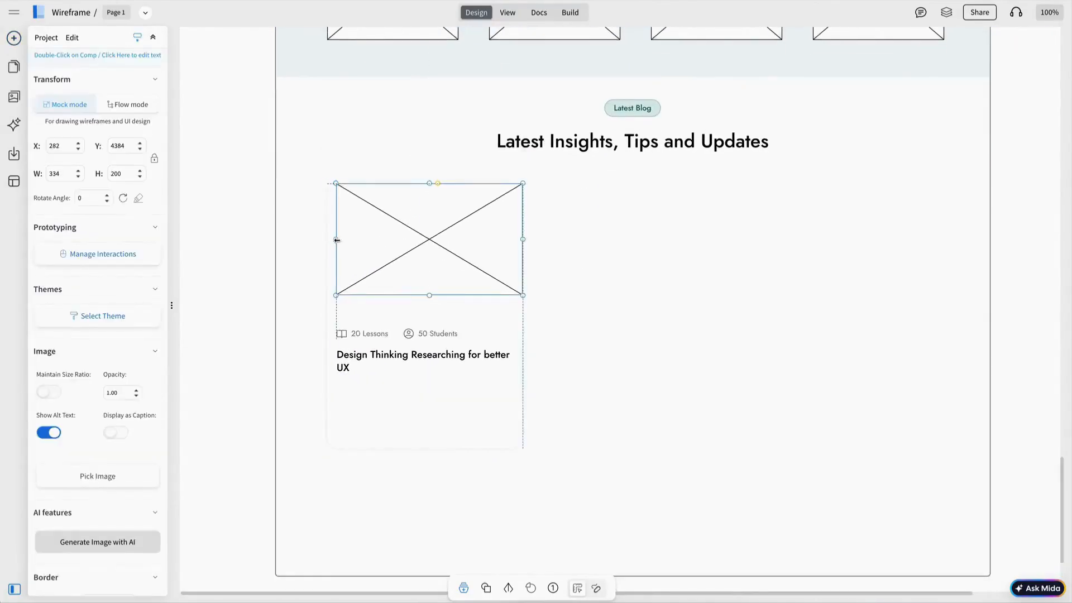
drag(521, 241, 479, 251)
shift+click(504, 333)
click(393, 148)
click(397, 168)
click(417, 235)
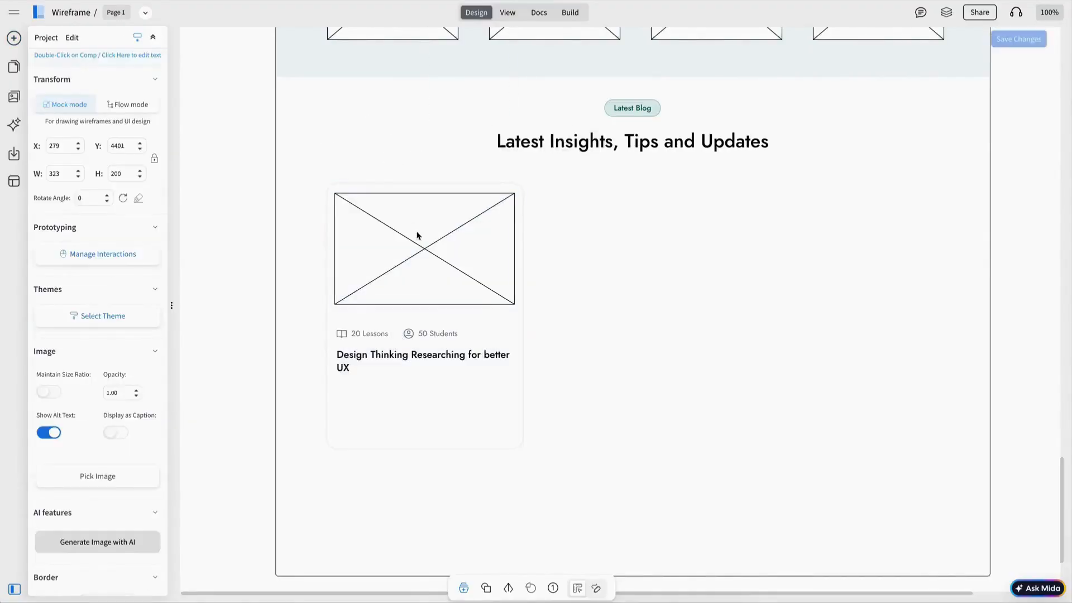
key(Up)
key(Up)
key(Up)
key(Up)
key(Up)
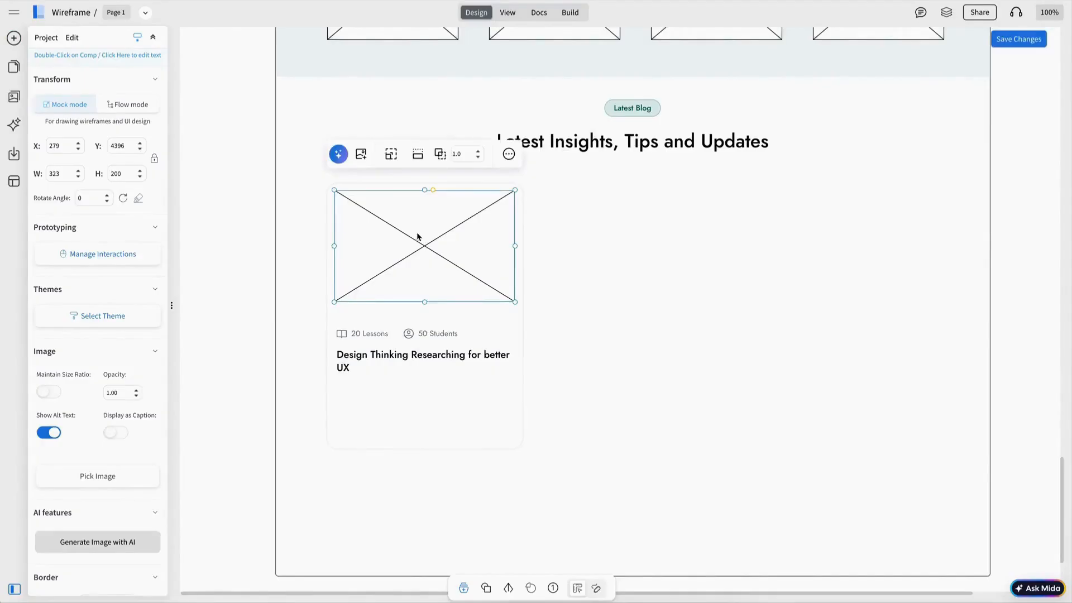
Step: Type the blog card title and make the More Details link dark green with weight 500
double_click(392, 354)
text(Hw to avoi)
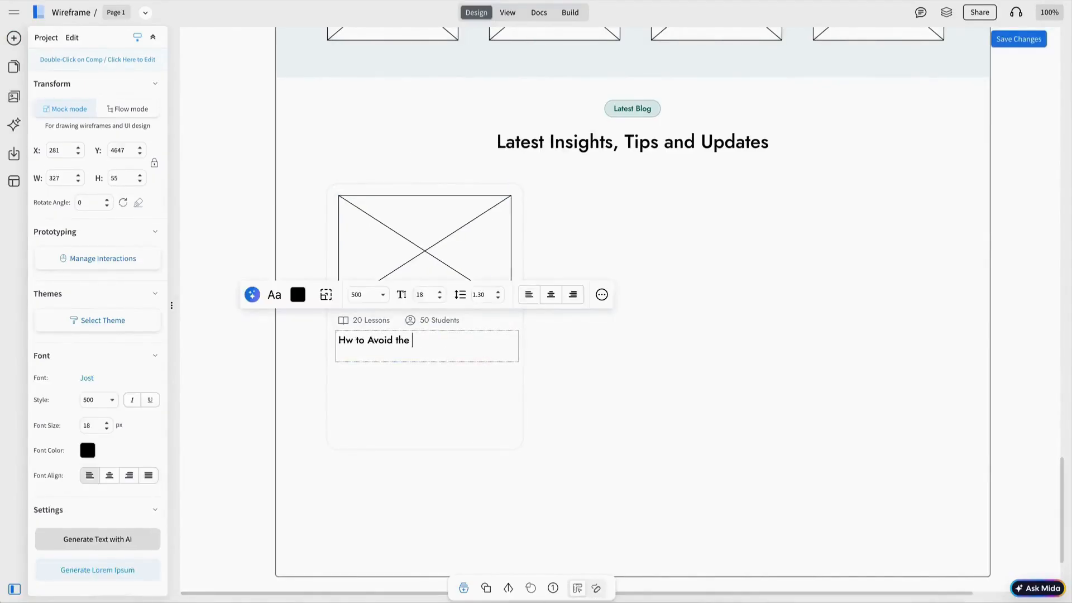
text(ails)
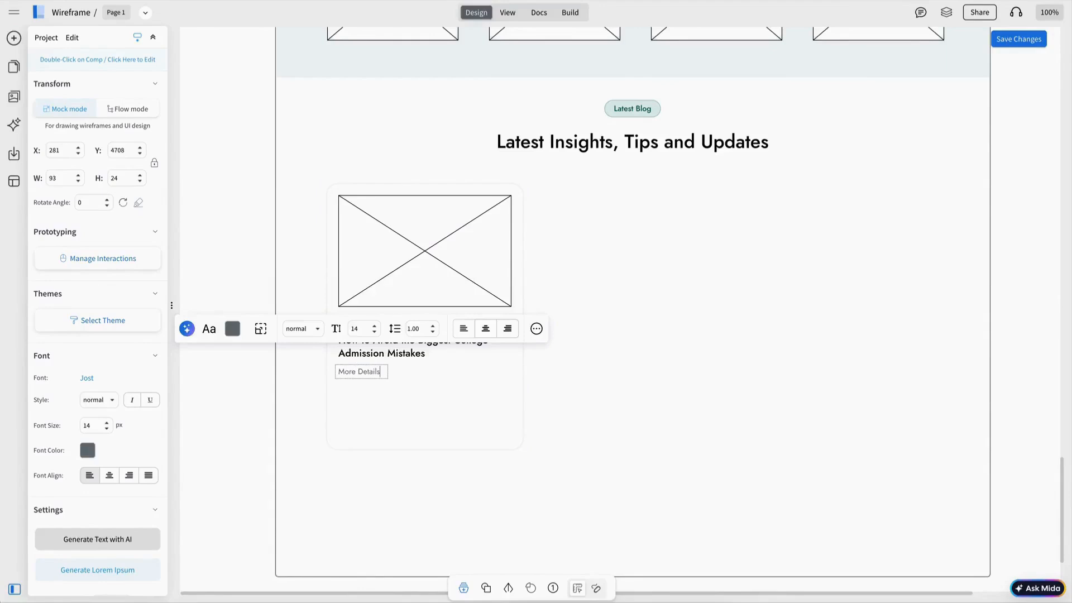
click(352, 373)
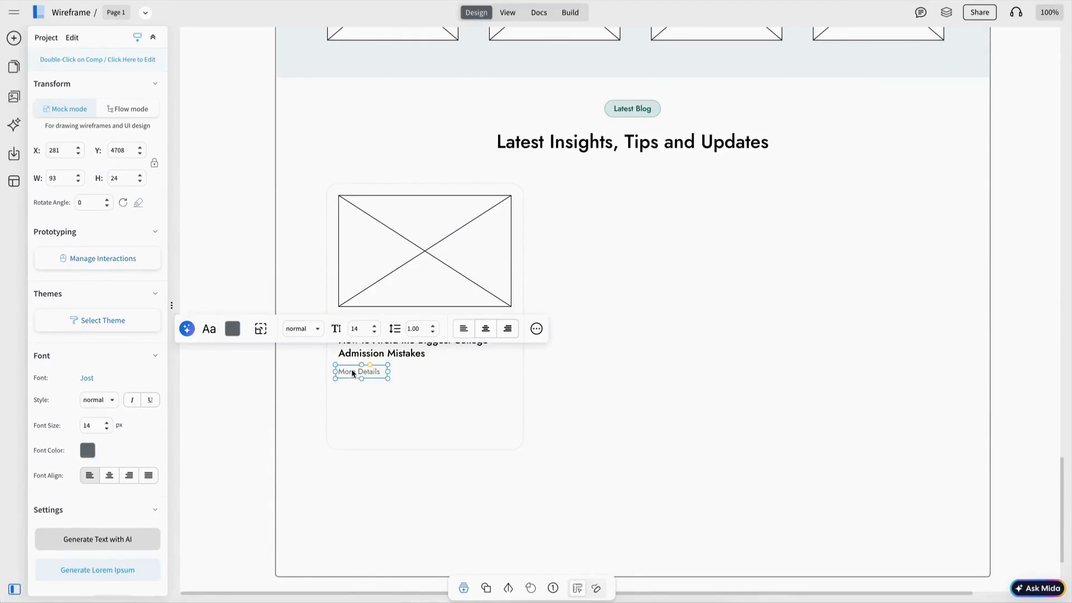
click(303, 329)
click(303, 413)
click(232, 329)
click(243, 370)
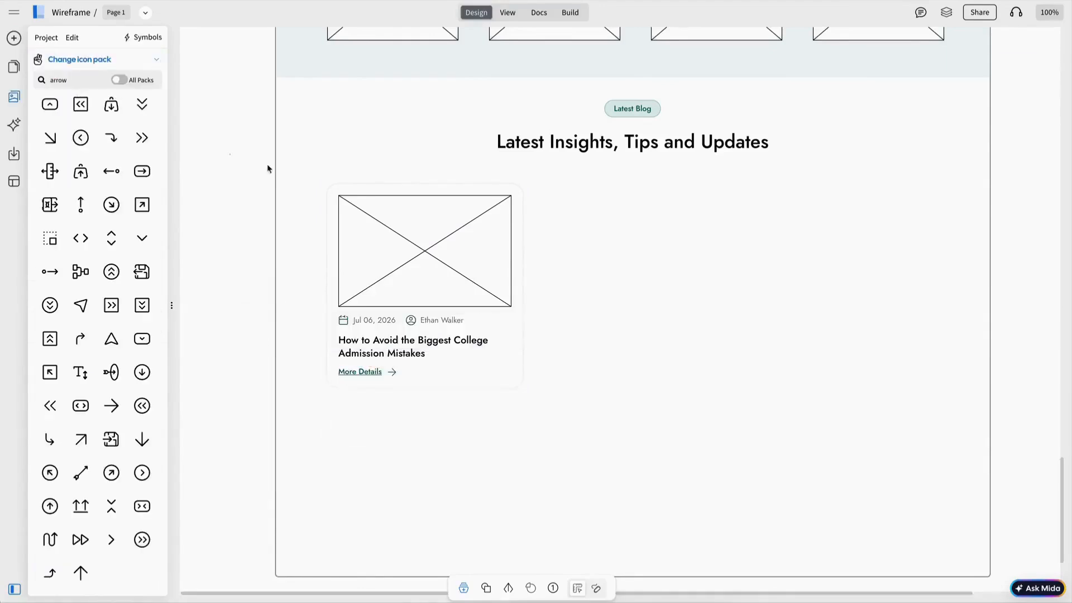
drag(267, 165, 677, 439)
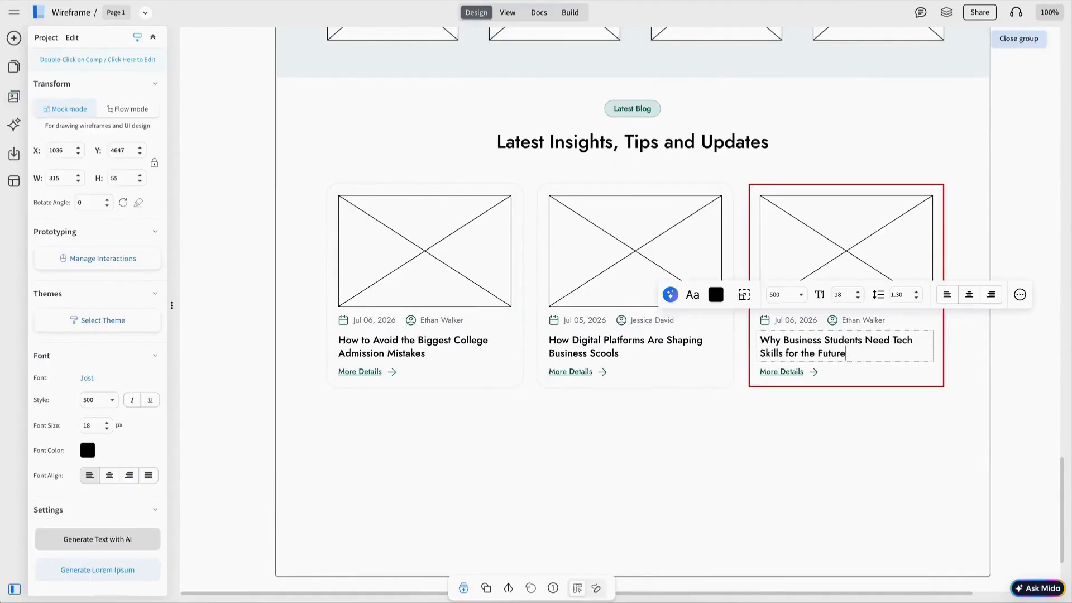
Step: Give the third card a Jul 04, 2026 date and a different author name
key(Escape)
click(797, 319)
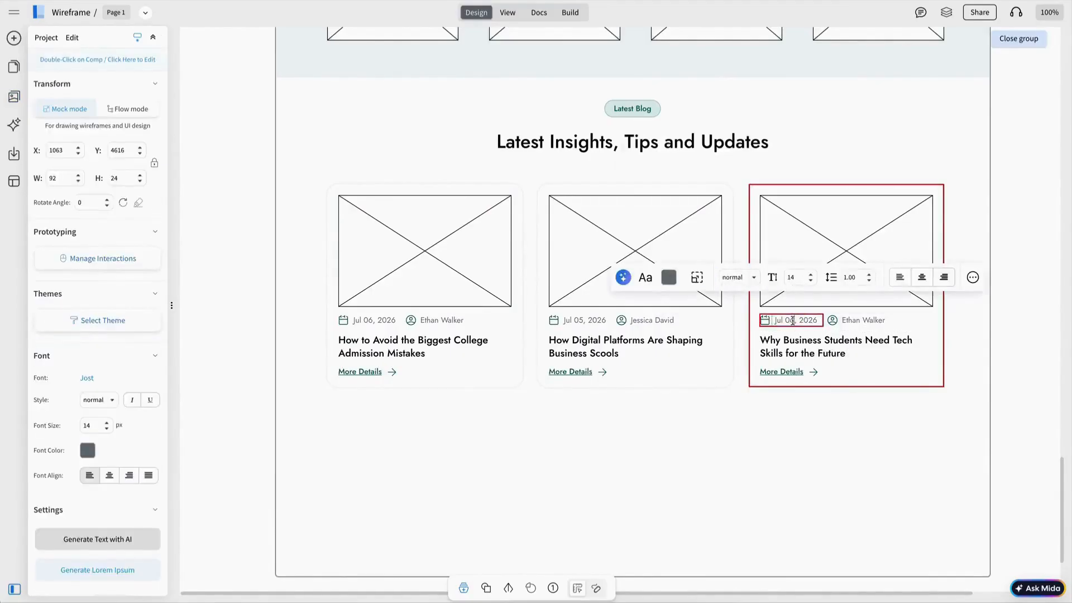
double_click(862, 323)
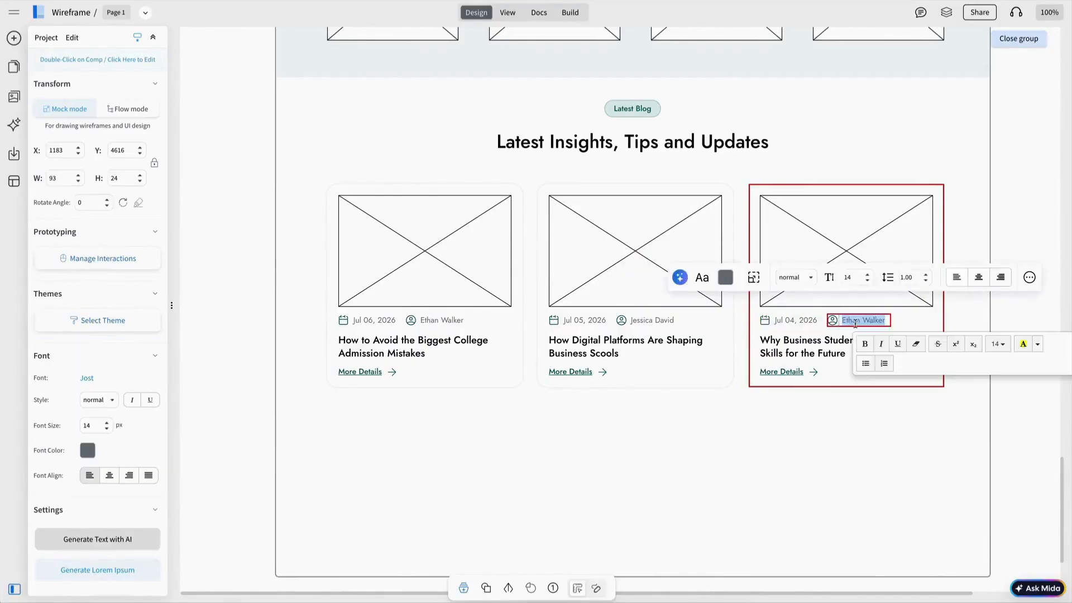
key(Escape)
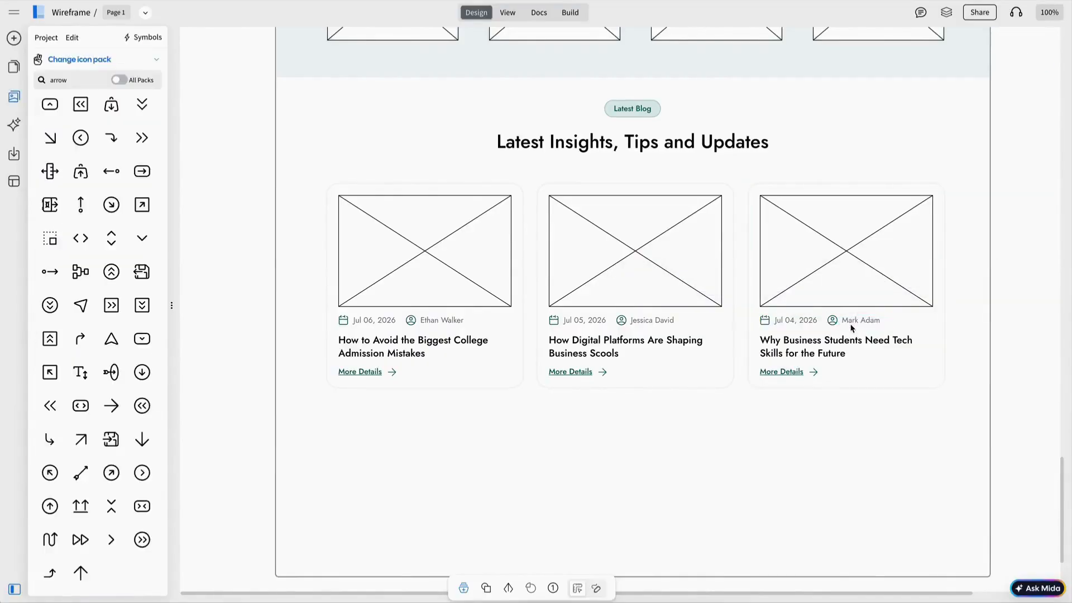
Step: Nudge the three blog cards up slightly and the Latest Insights heading down
click(463, 265)
shift+click(644, 266)
shift+click(839, 265)
drag(829, 267, 828, 261)
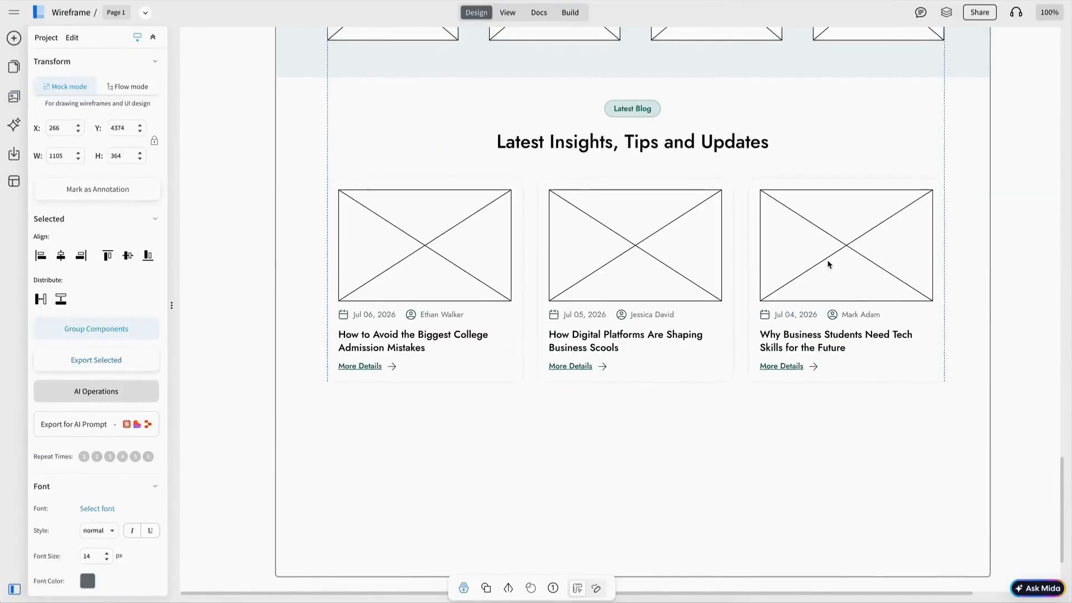
key(Escape)
click(651, 143)
key(Down)
key(Down)
key(Down)
key(Down)
key(Escape)
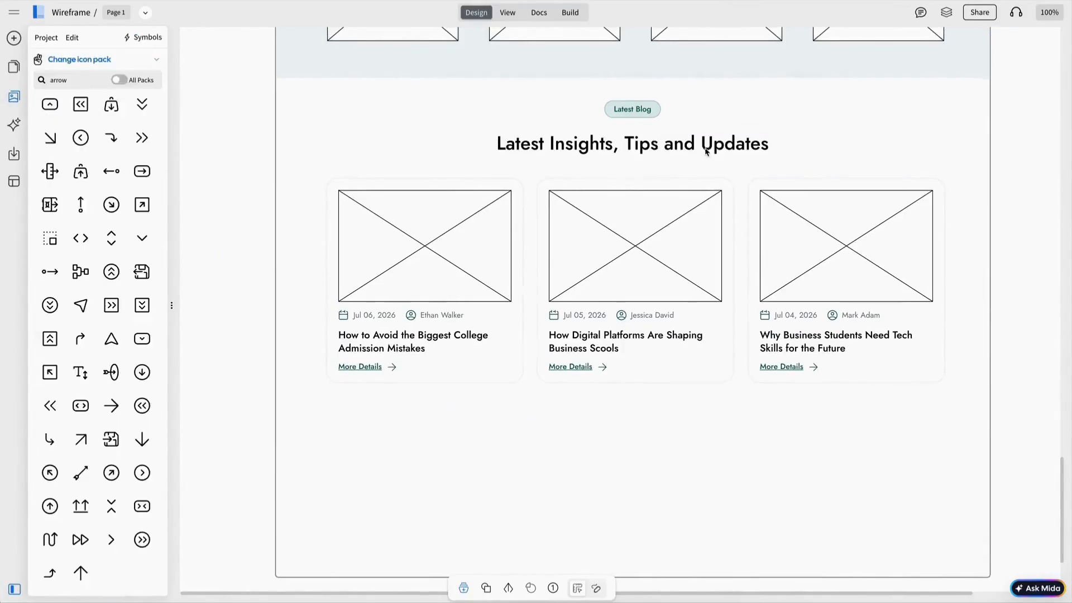
Step: Copy the View All Courses button and place the copy centred below the blog cards
scroll(705, 151, up, 11)
double_click(641, 41)
key(ctrl+c)
key(Escape)
scroll(666, 211, down, 14)
key(ctrl+v)
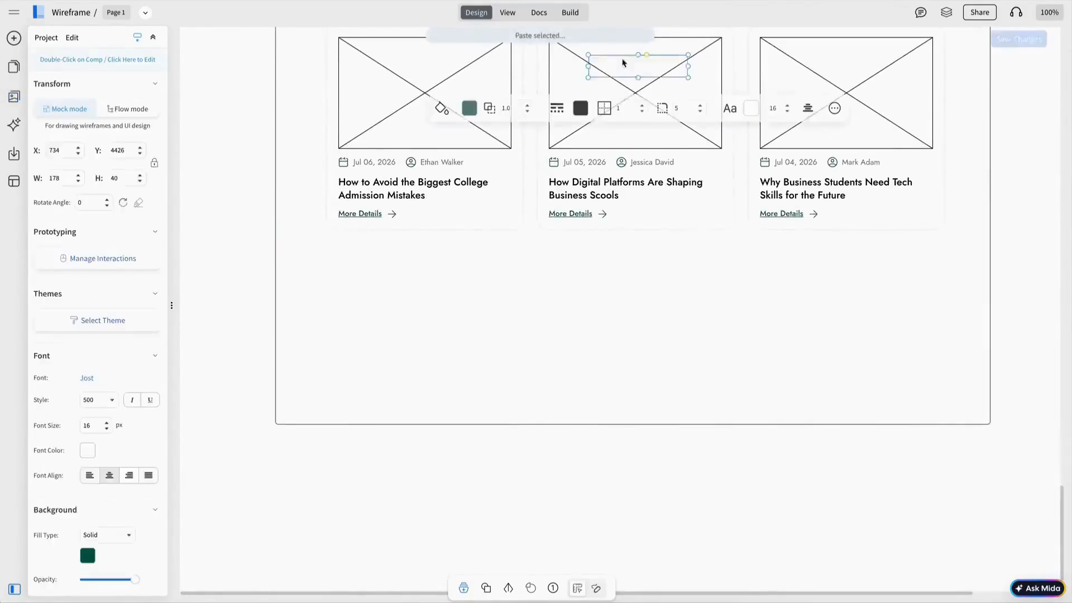
drag(625, 66, 625, 268)
click(638, 376)
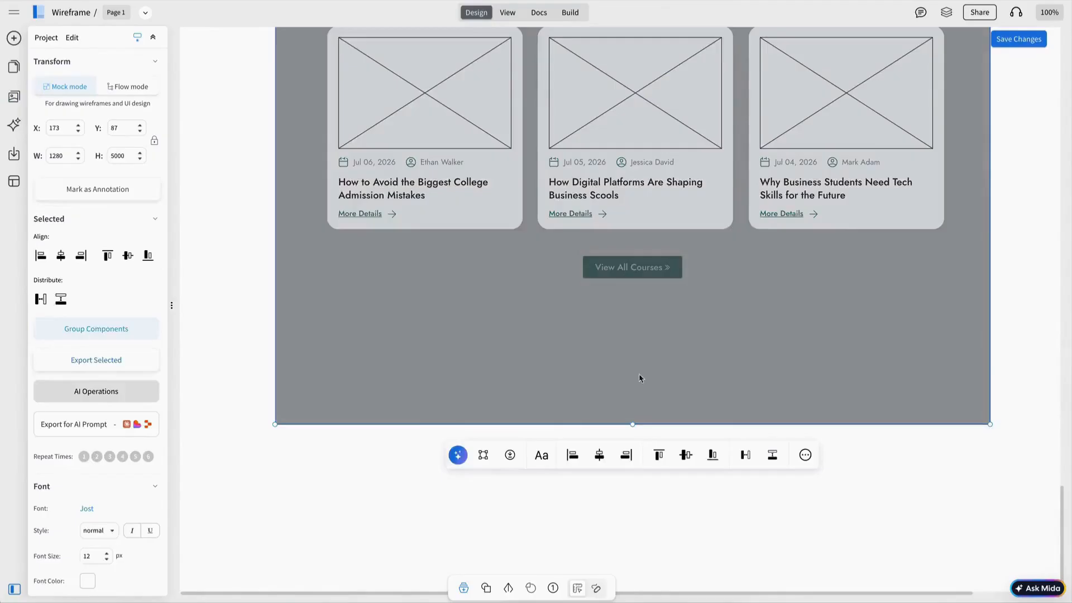
key(Escape)
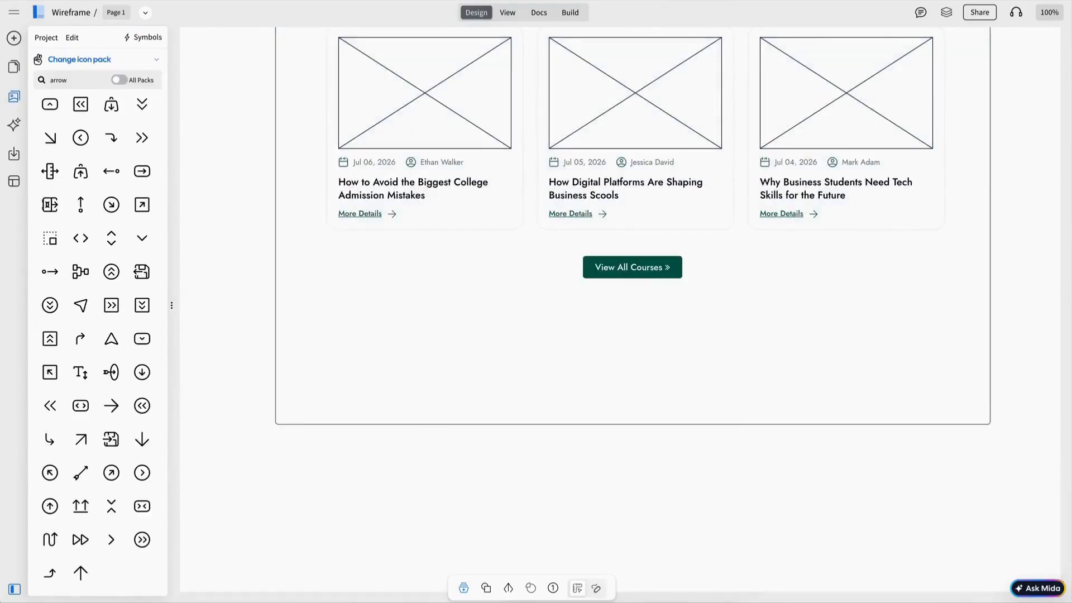
Step: Relabel the copied button 'See All Articles'
click(622, 266)
double_click(621, 266)
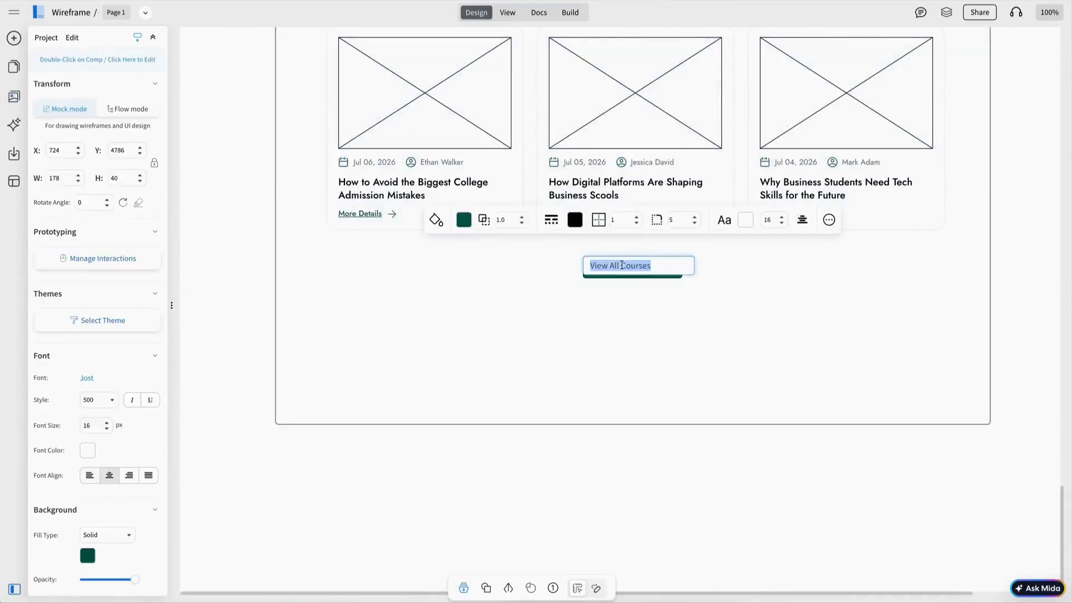
text(See All Art)
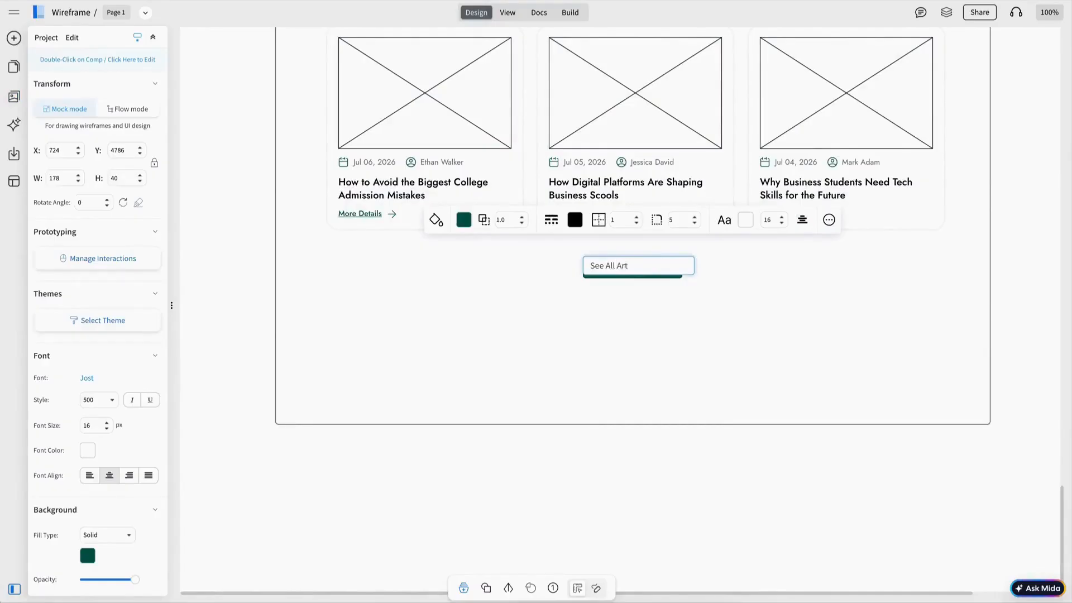
text(icles)
key(Escape)
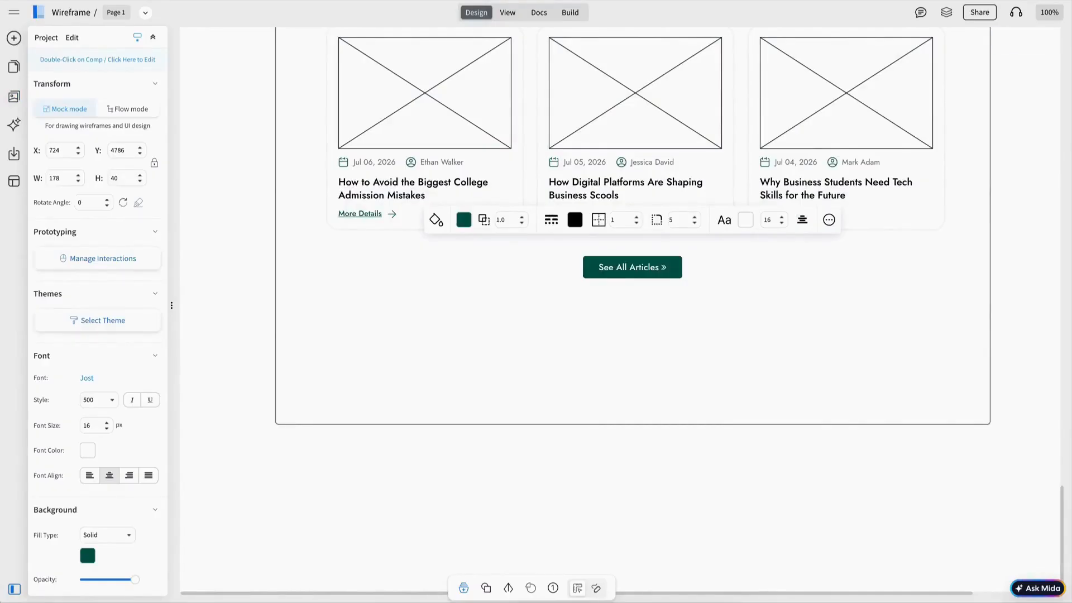
key(Escape)
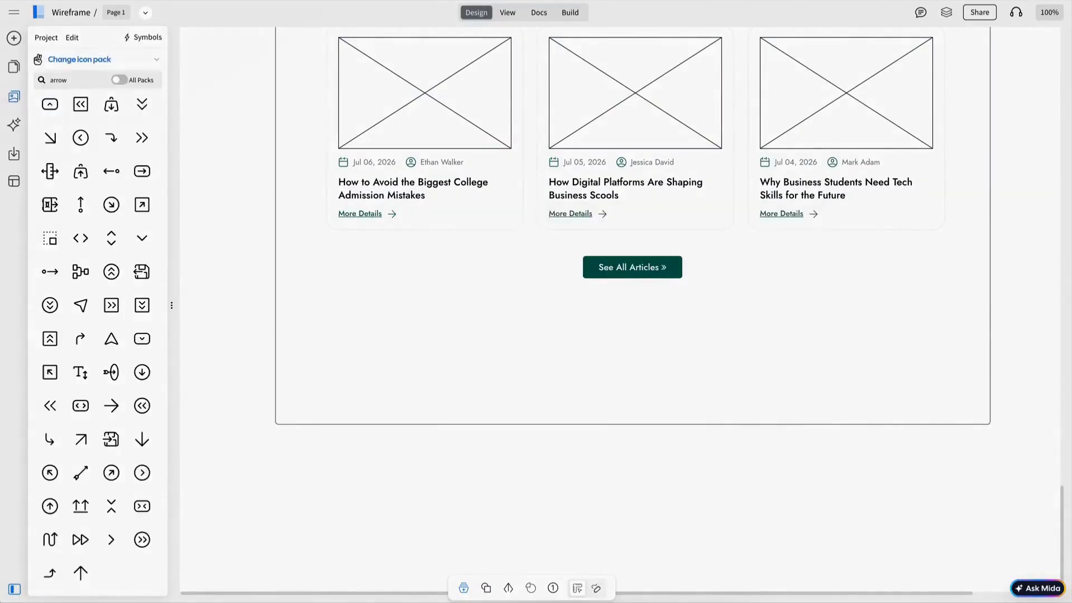
Step: Paste a dark green band below the articles and make it taller
scroll(639, 245, down, 1)
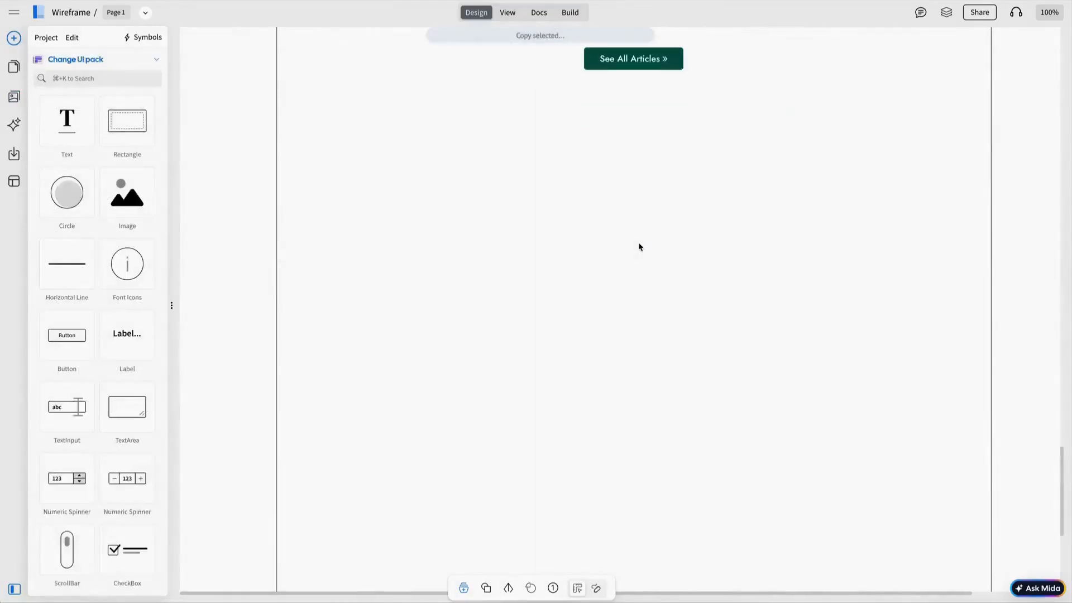
key(ctrl+v)
drag(623, 112, 635, 226)
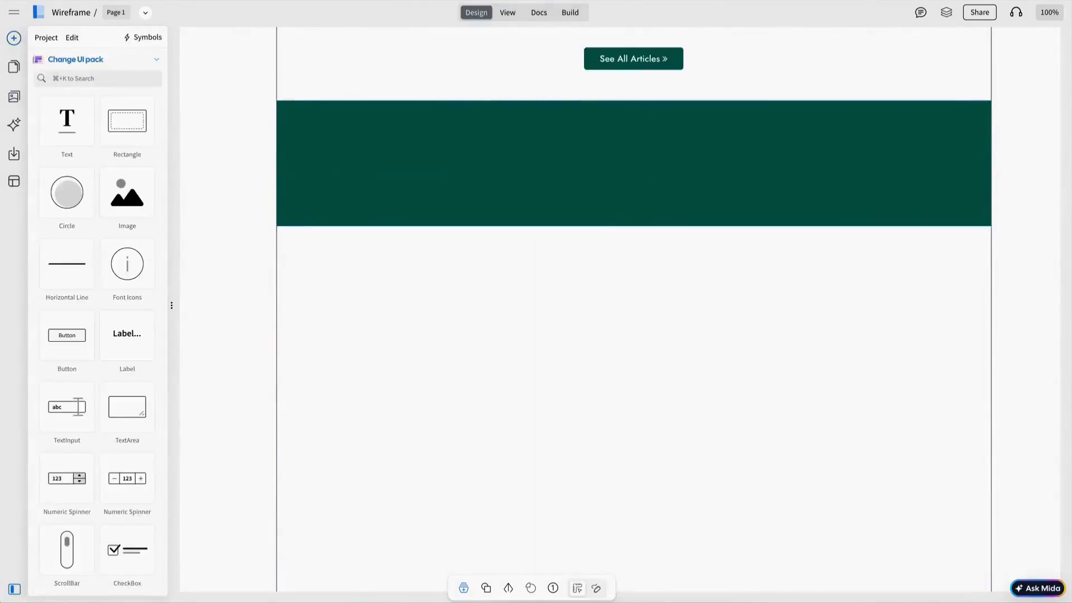
click(645, 199)
drag(634, 226, 634, 246)
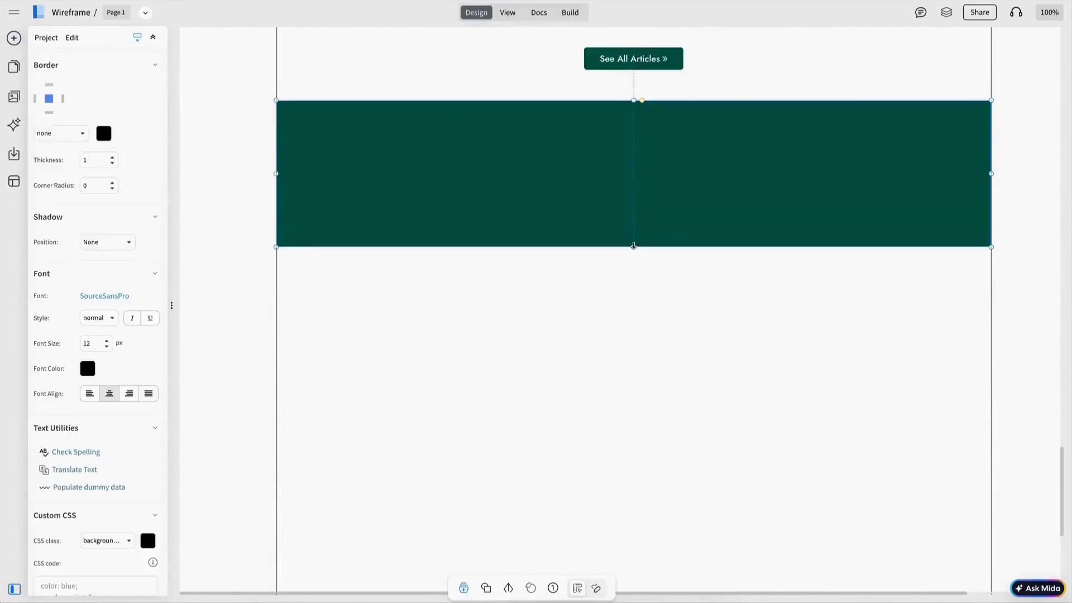
Step: Add the 'Ready To Get Started?' heading in the band with 1.30 line height, fitted to its text
scroll(634, 246, up, 2)
key(ctrl+v)
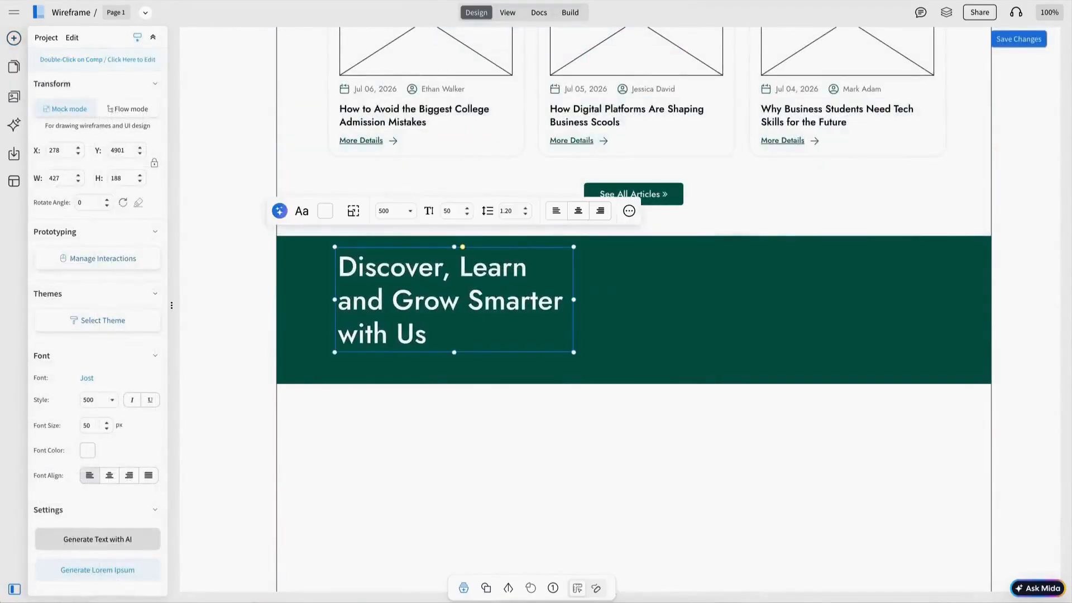
double_click(450, 311)
text(Ready To Get Started? Let’s Talk To Us Today)
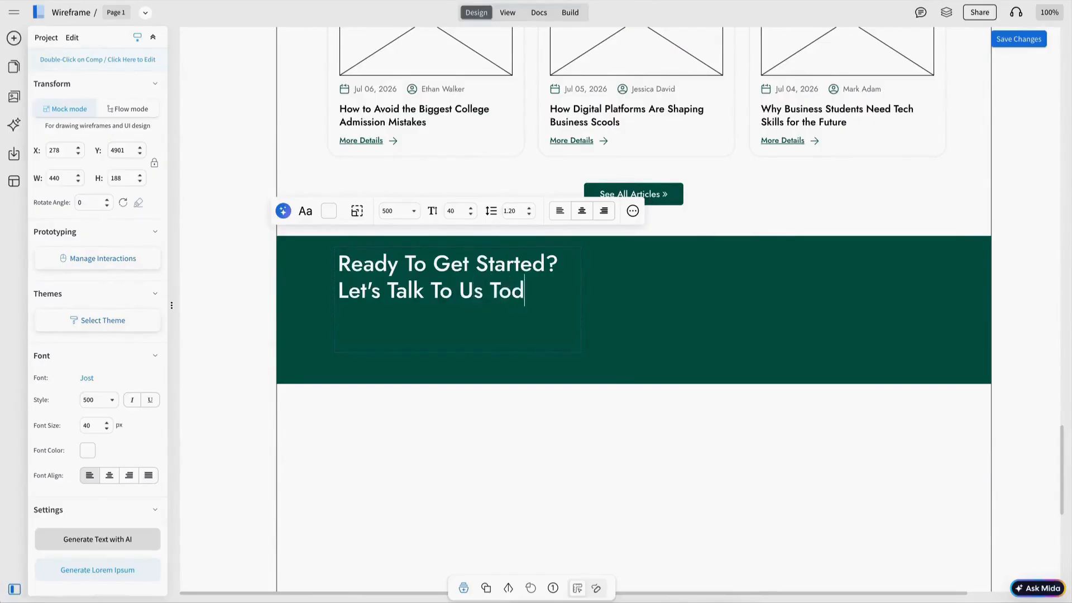
click(614, 271)
click(524, 265)
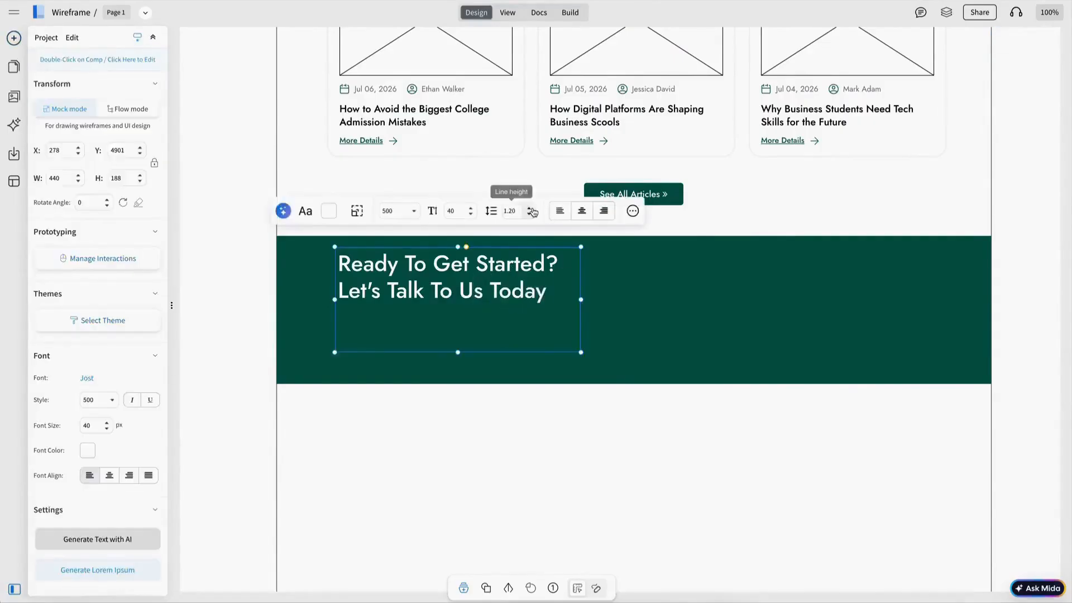
click(529, 209)
drag(458, 353, 439, 339)
Step: Select the Start Learning Now button within the call-to-action section for editing
click(426, 341)
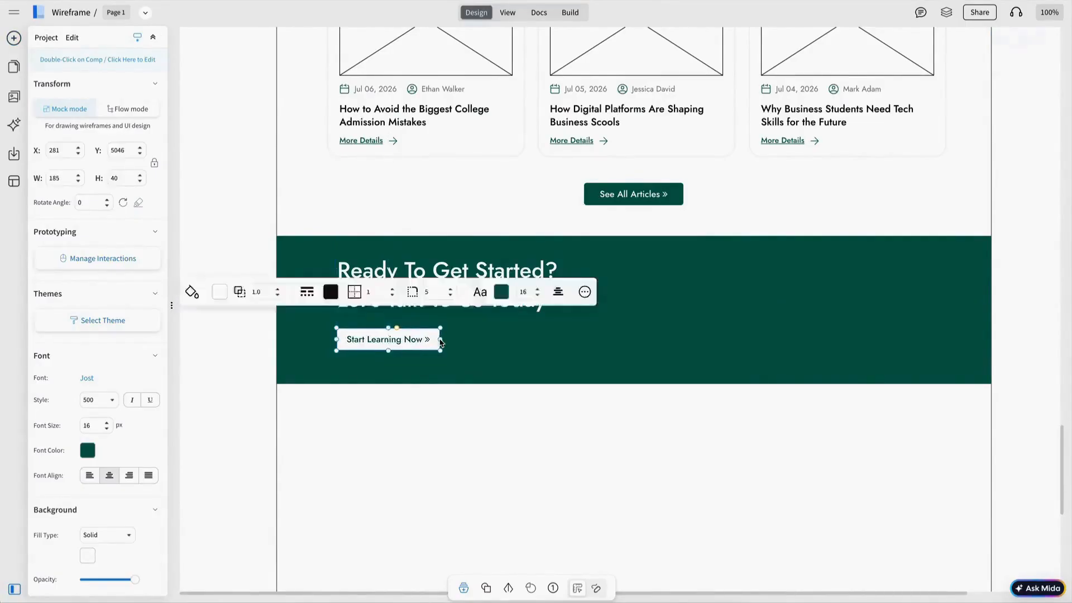
double_click(414, 341)
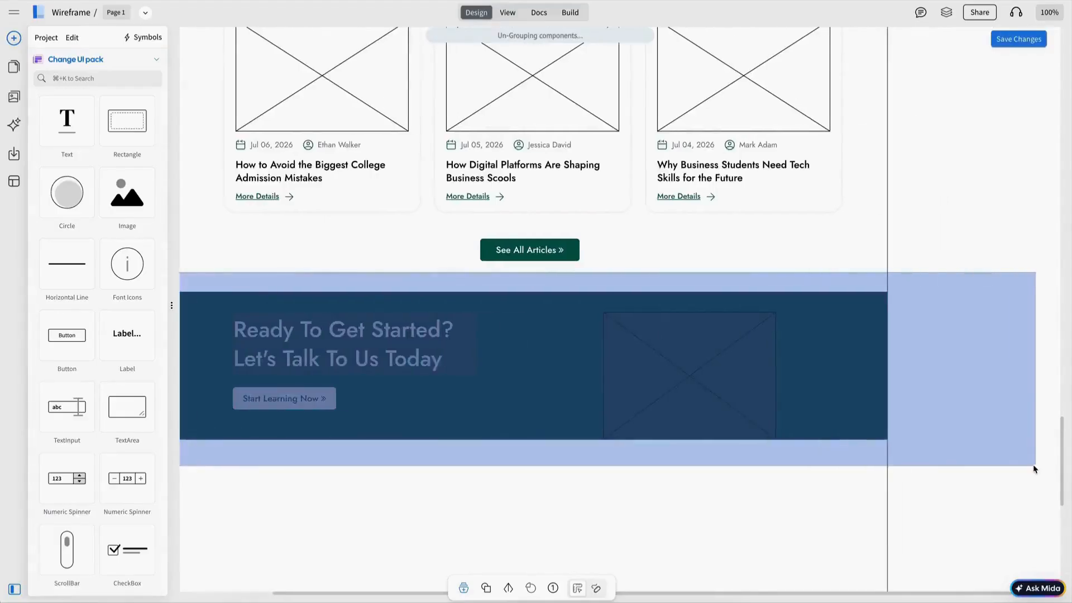
scroll(953, 420, left, 1)
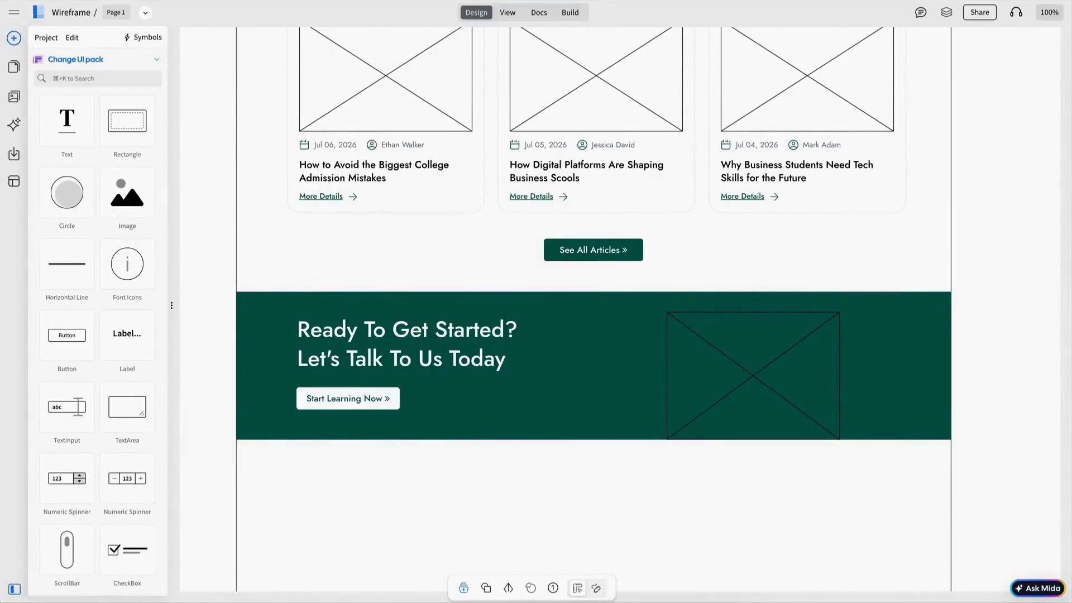
scroll(603, 405, down, 1)
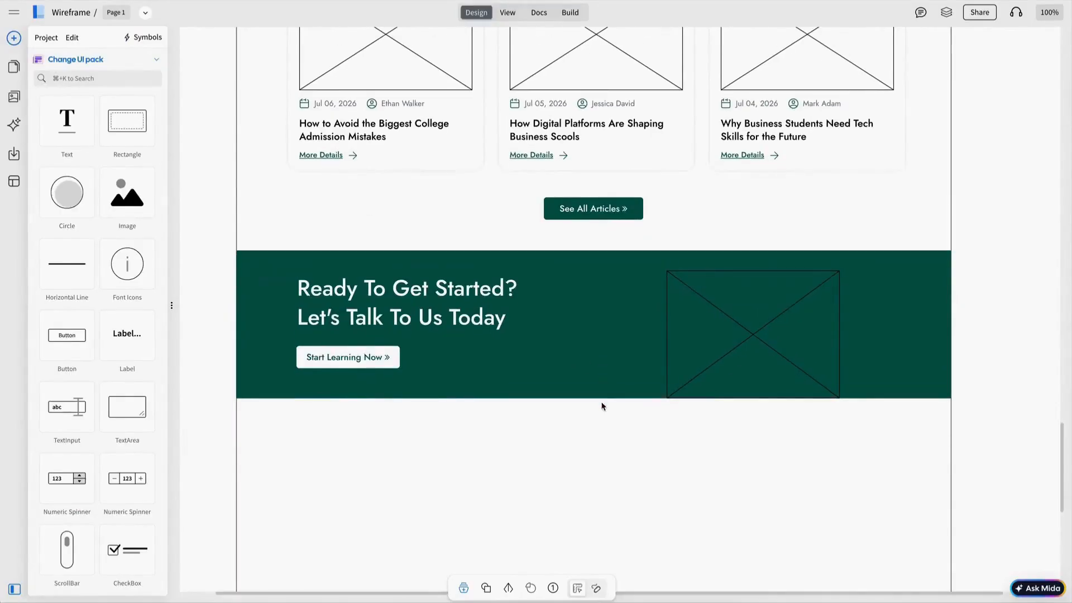
scroll(603, 406, up, 1)
Step: Finish the Useful Links heading and add a link list beneath it, including 'Cooking'
scroll(602, 405, down, 1)
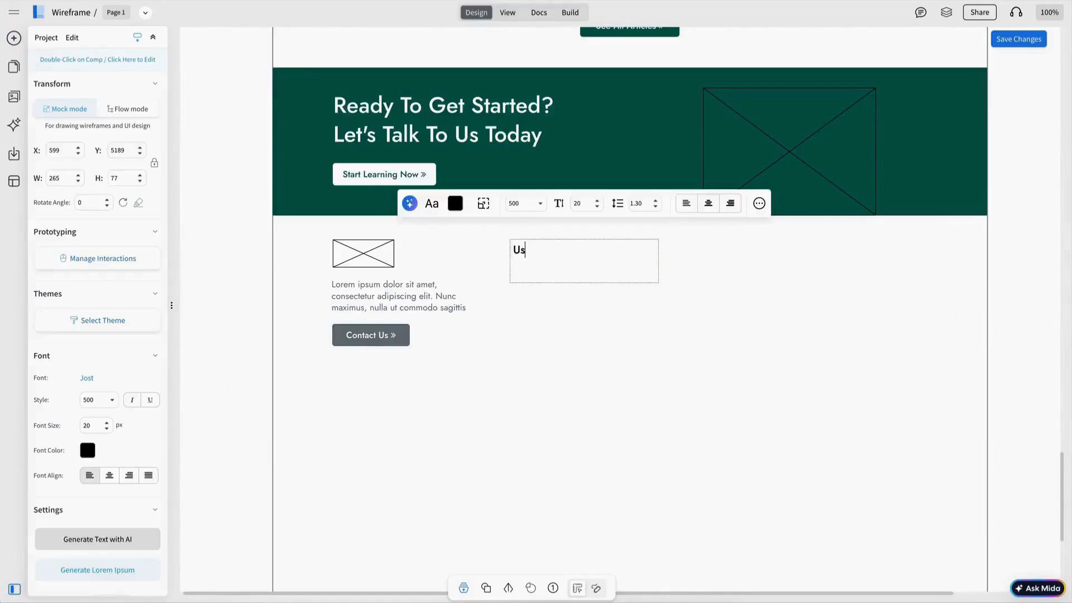
text(eful Links)
key(Escape)
click(98, 80)
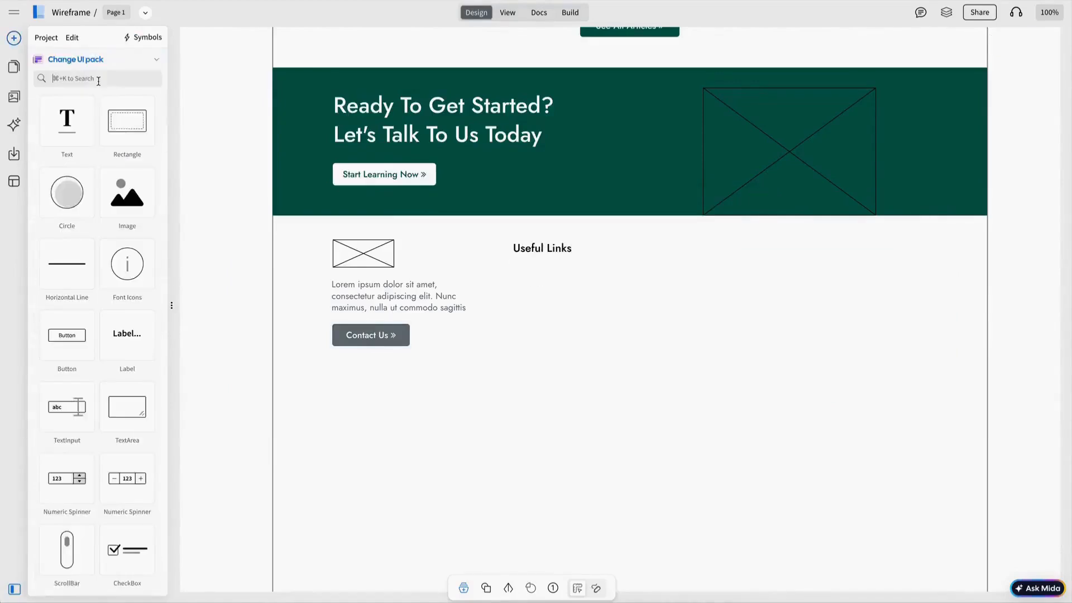
text(list)
drag(78, 140, 543, 294)
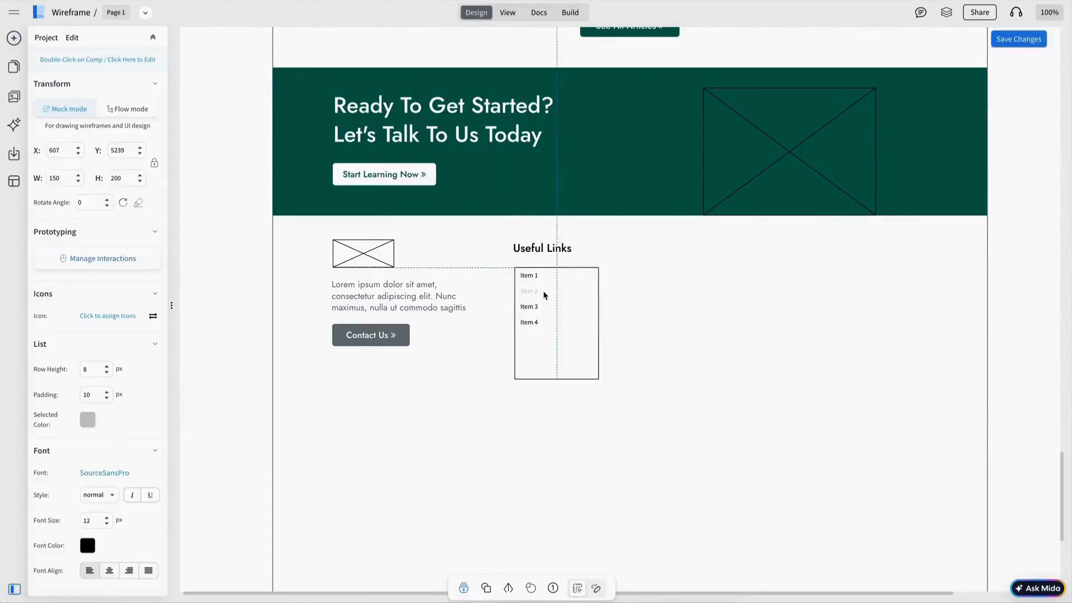
double_click(543, 295)
text(Marketplace)
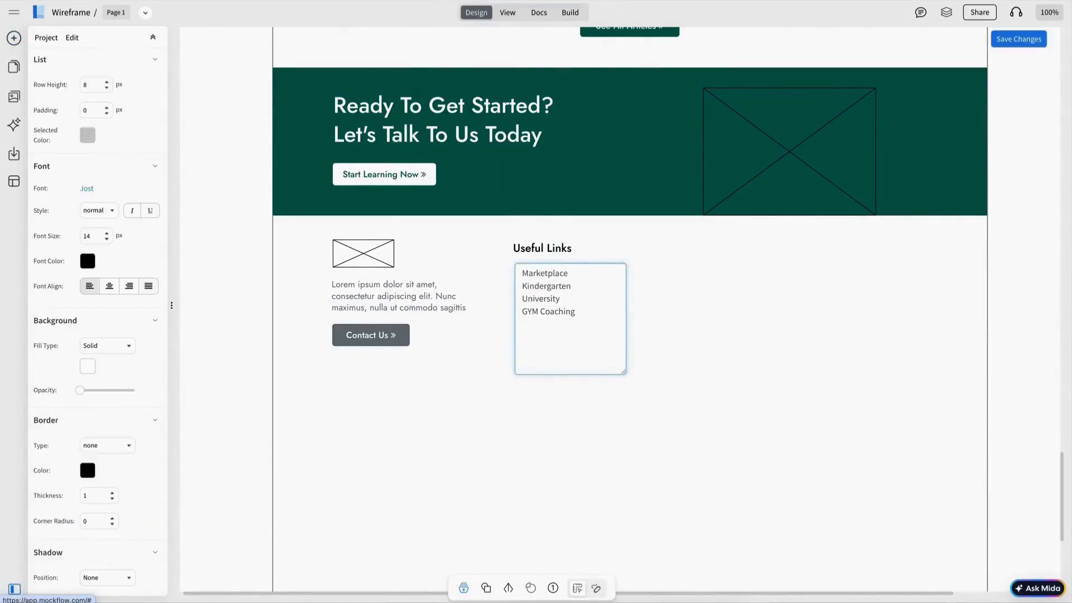
key(Return)
text(Cooking)
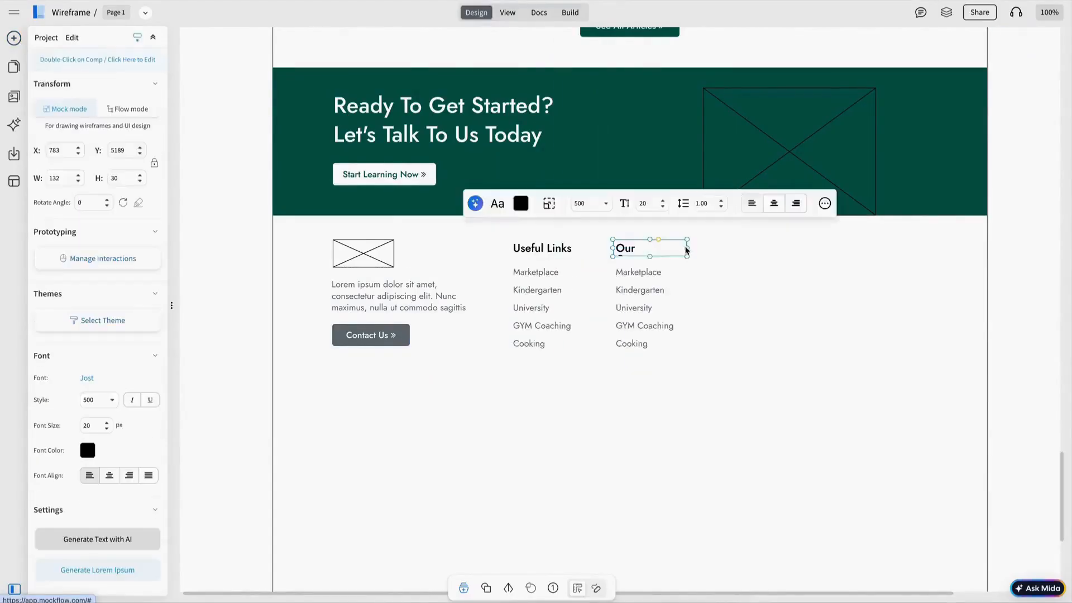
Step: Widen the Our Company heading and replace its links, ending with 'Contact Us'
drag(687, 249, 701, 248)
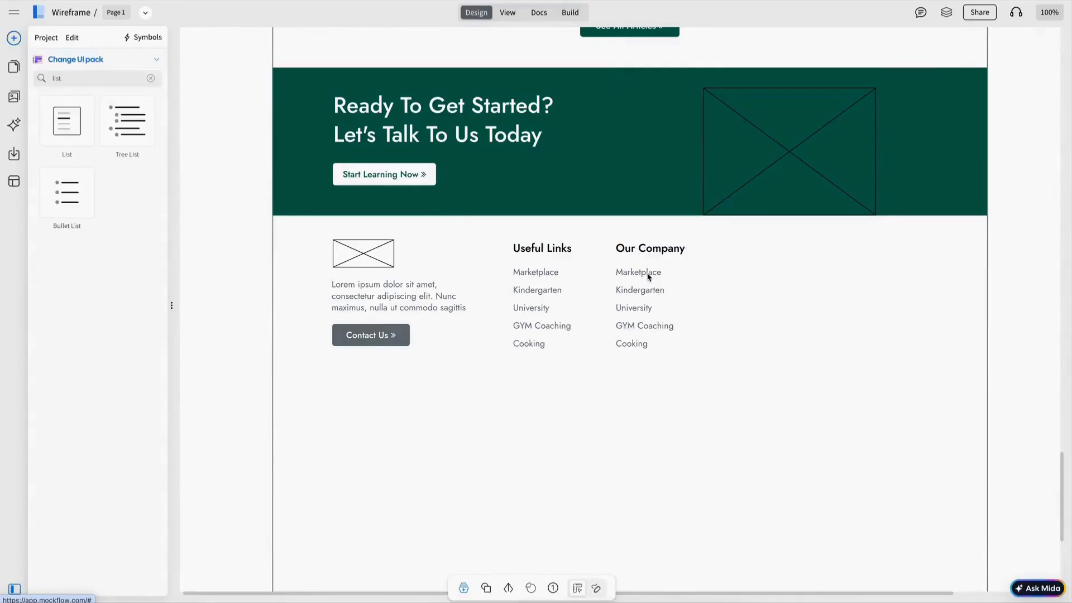
double_click(647, 273)
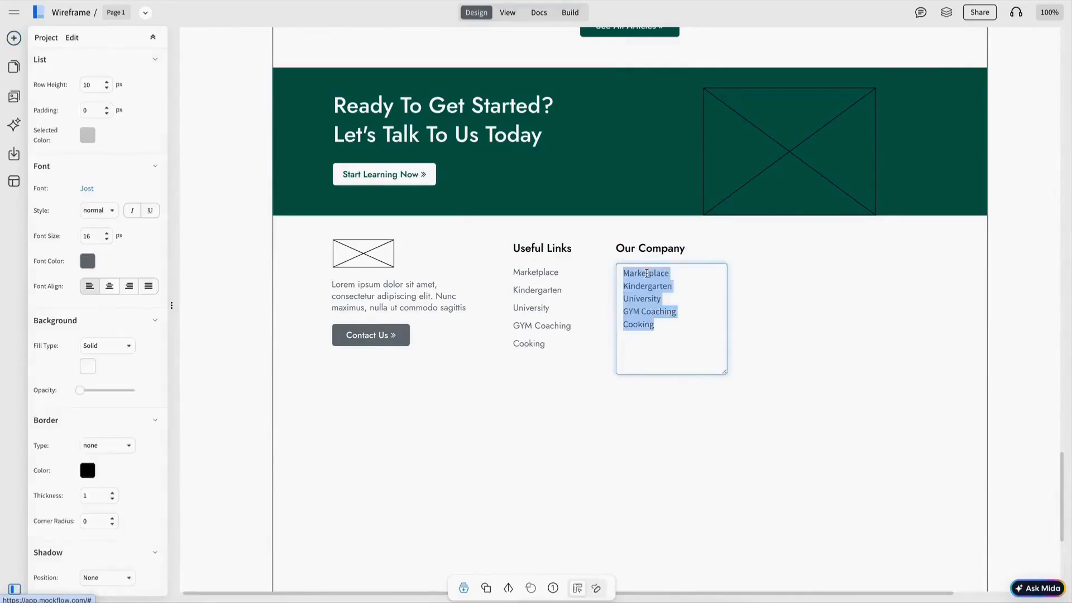
text(Contac)
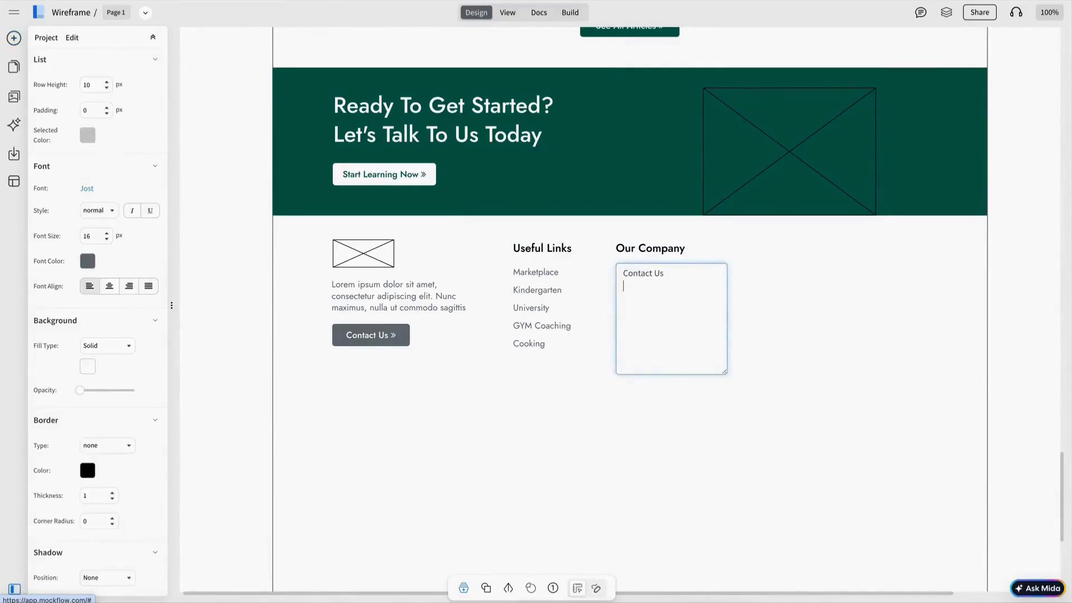
text(t Us)
click(801, 311)
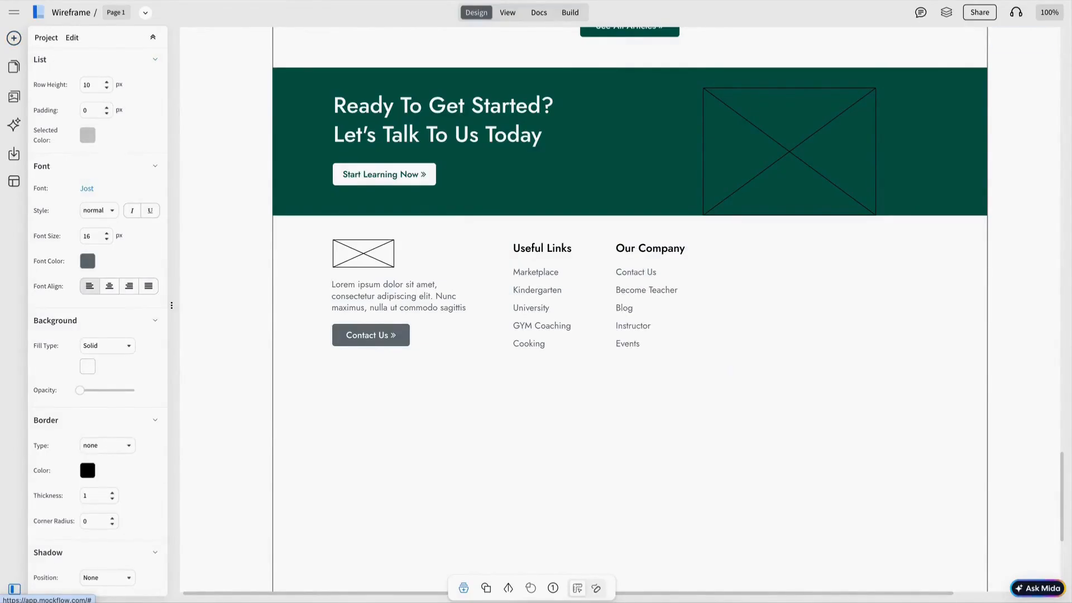
Step: Duplicate the column into a Get Contact column with a bold Phone line, copied for the next row
click(666, 255)
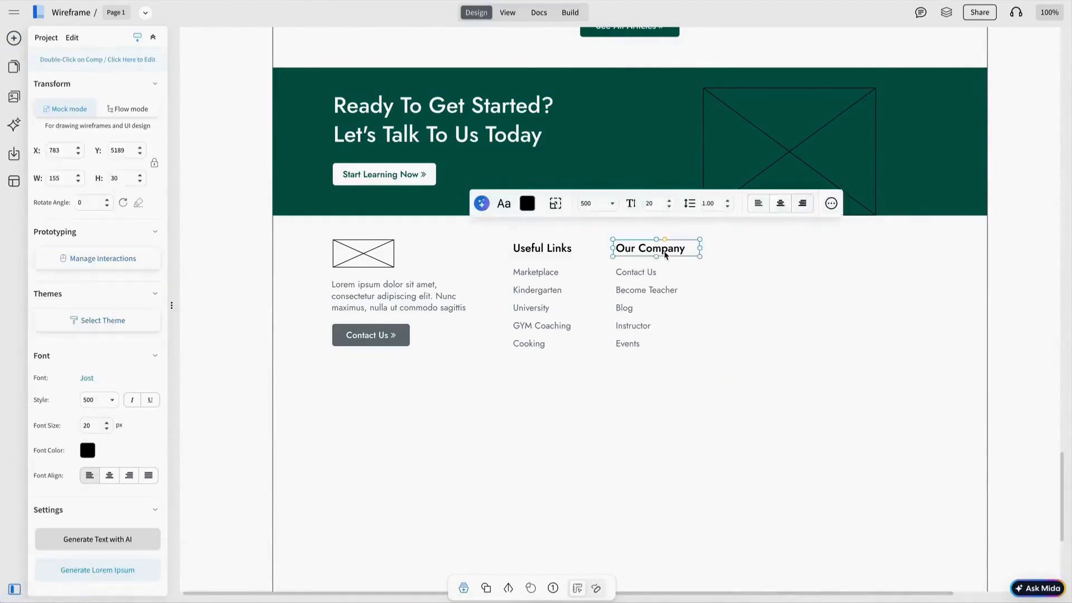
key(ctrl+d)
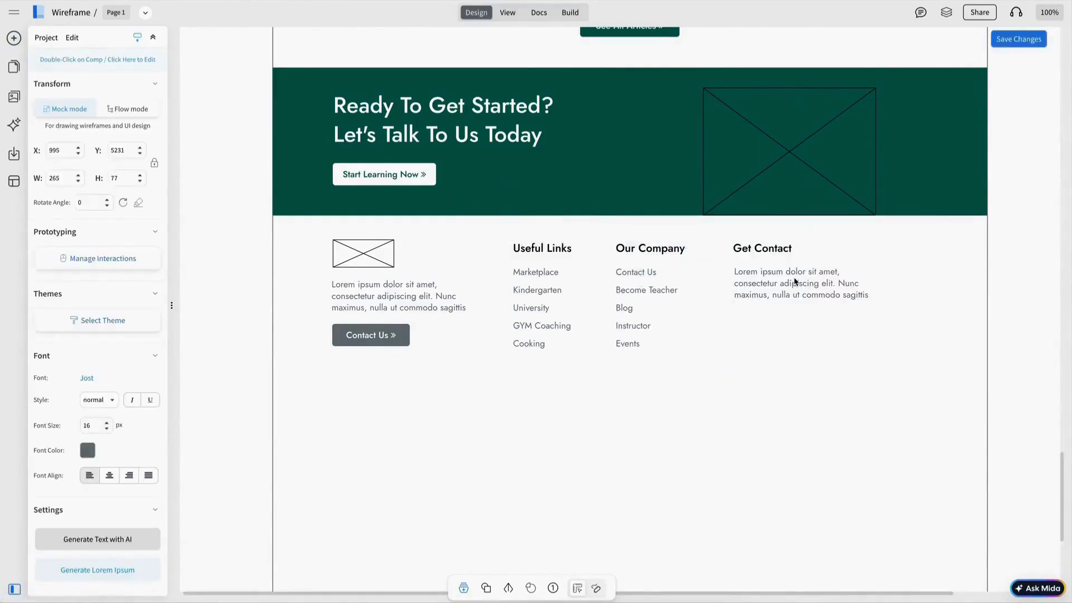
click(793, 277)
key(ctrl+a)
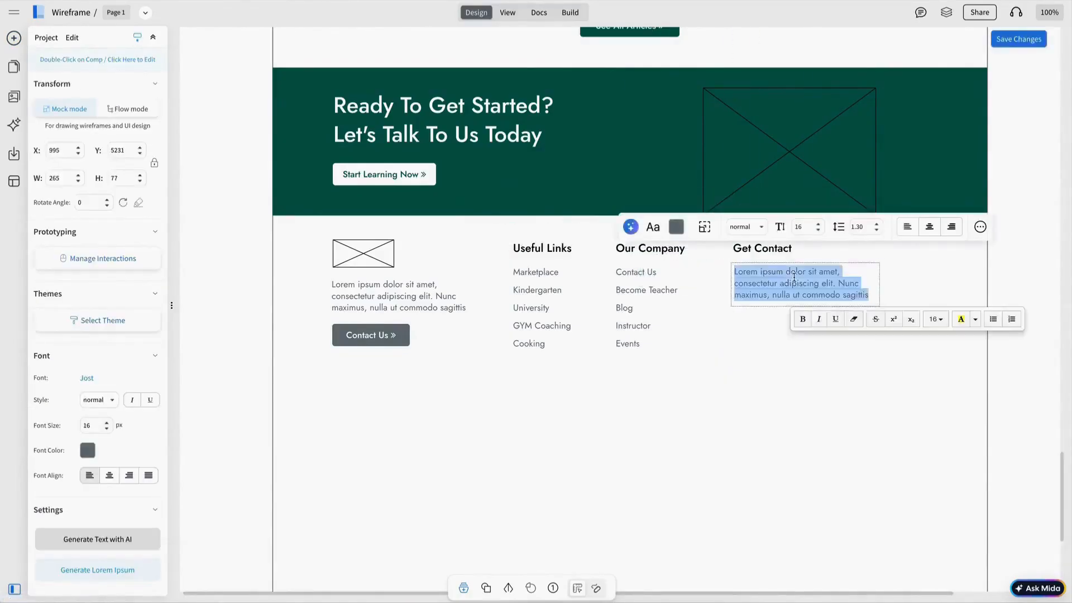
text(Phone: (+91) 98765 43210)
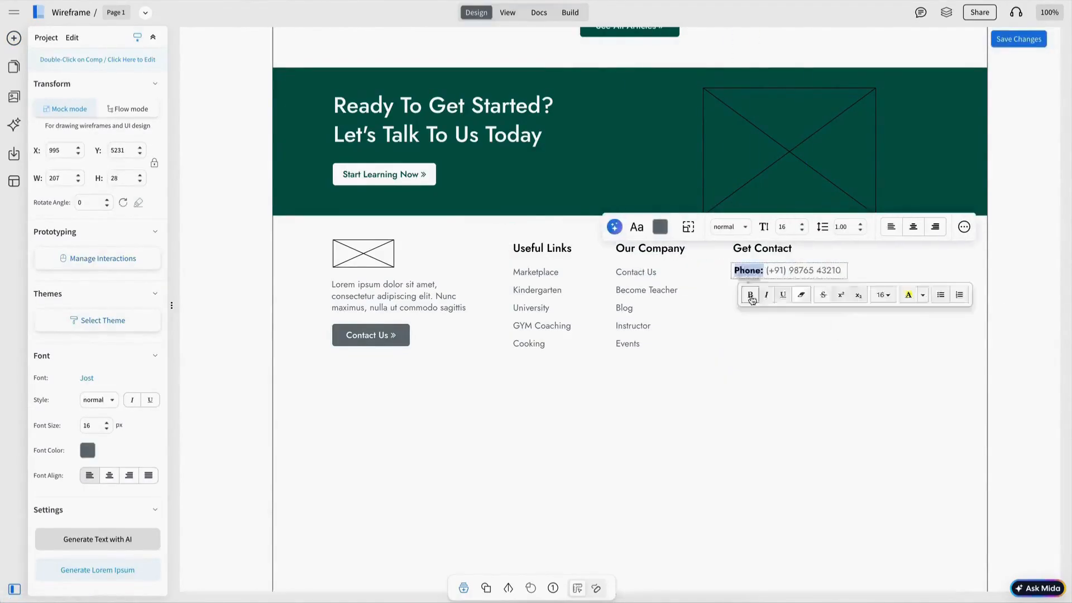
key(ctrl+b)
key(ctrl+d)
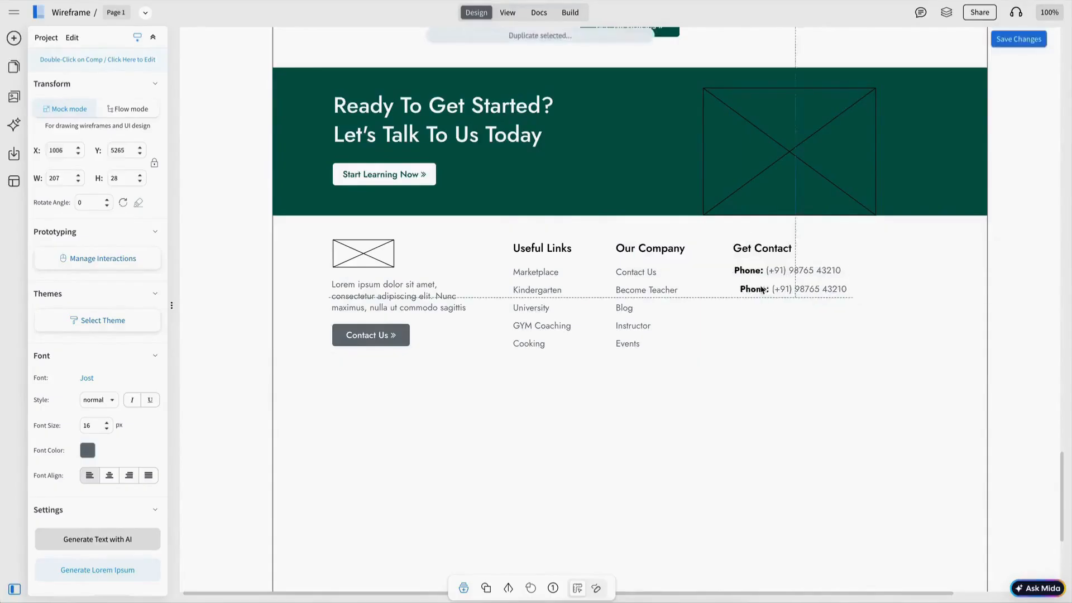
double_click(747, 290)
Step: Add the Email row, then draw the dark bar under the footer
text(Email: mail@example.com)
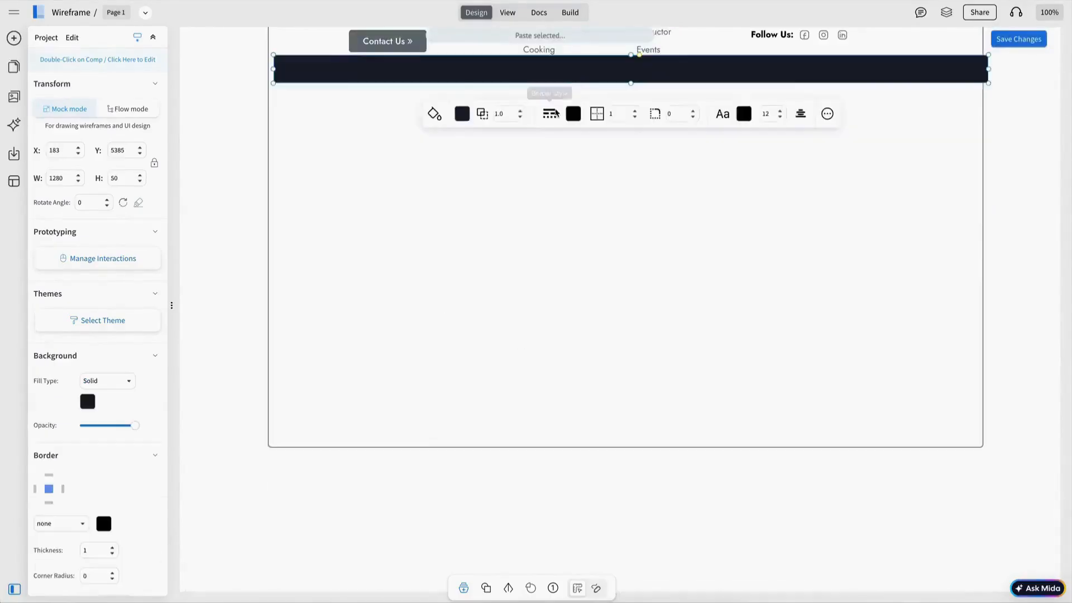
scroll(559, 390, up, 5)
drag(559, 390, 550, 417)
drag(551, 417, 552, 417)
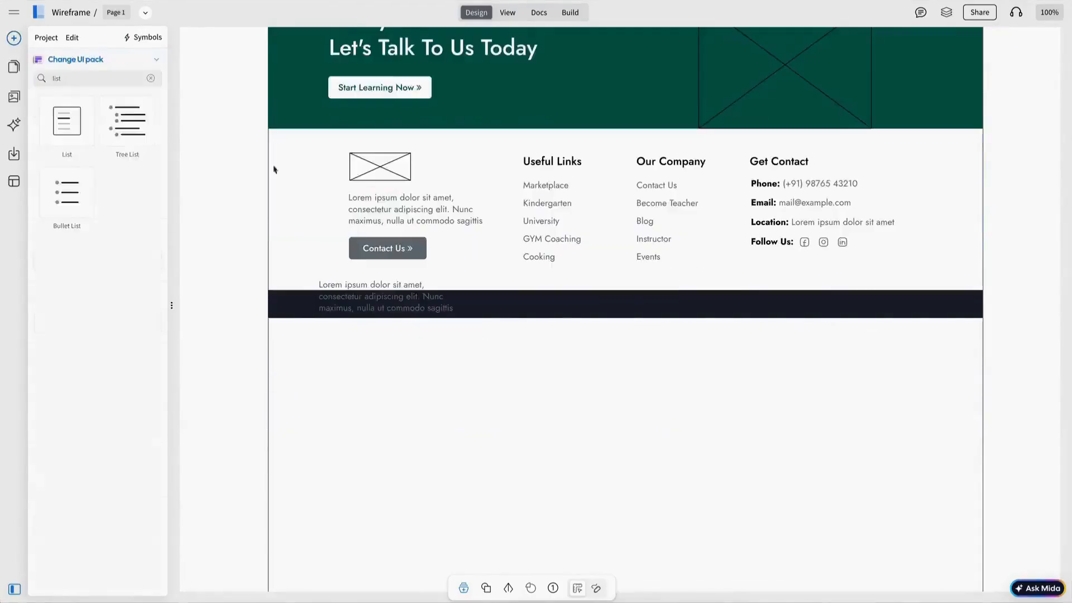
drag(423, 303, 588, 310)
Step: Add white text '© Online Education Website. All Rights Reserved' on the dark bar
click(428, 254)
click(436, 371)
double_click(520, 313)
text(© )
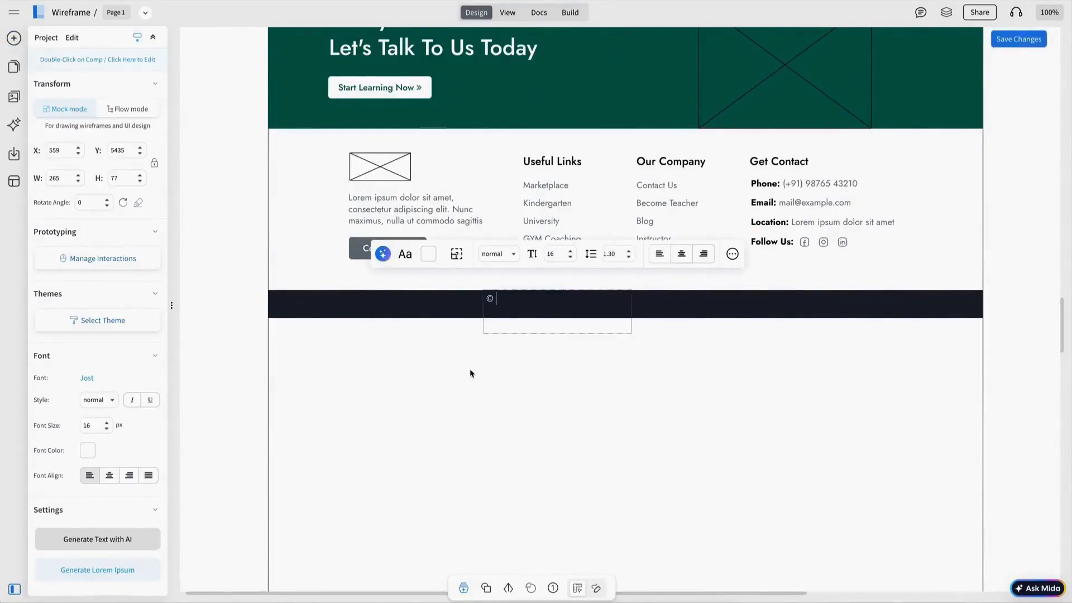
text(Online Education Website. All Rights Reserved)
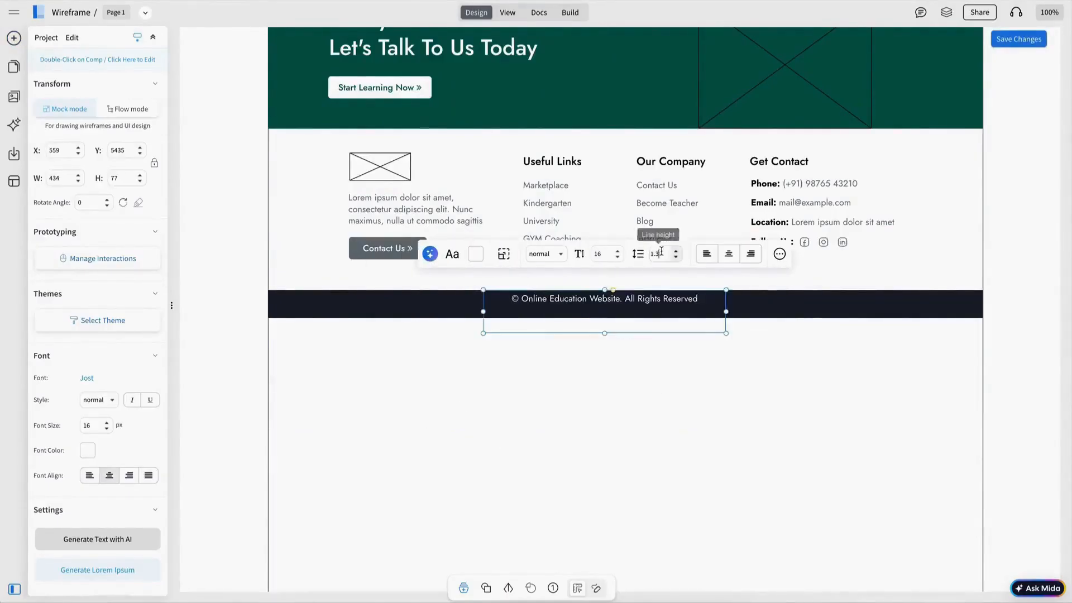
key(Escape)
click(645, 403)
Step: Drag the page frame's bottom edge up so the page ends at the copyright bar
scroll(645, 403, down, 5)
click(627, 407)
drag(627, 407, 641, 64)
click(635, 139)
scroll(618, 258, up, 6)
click(590, 381)
shift+click(809, 385)
key(Escape)
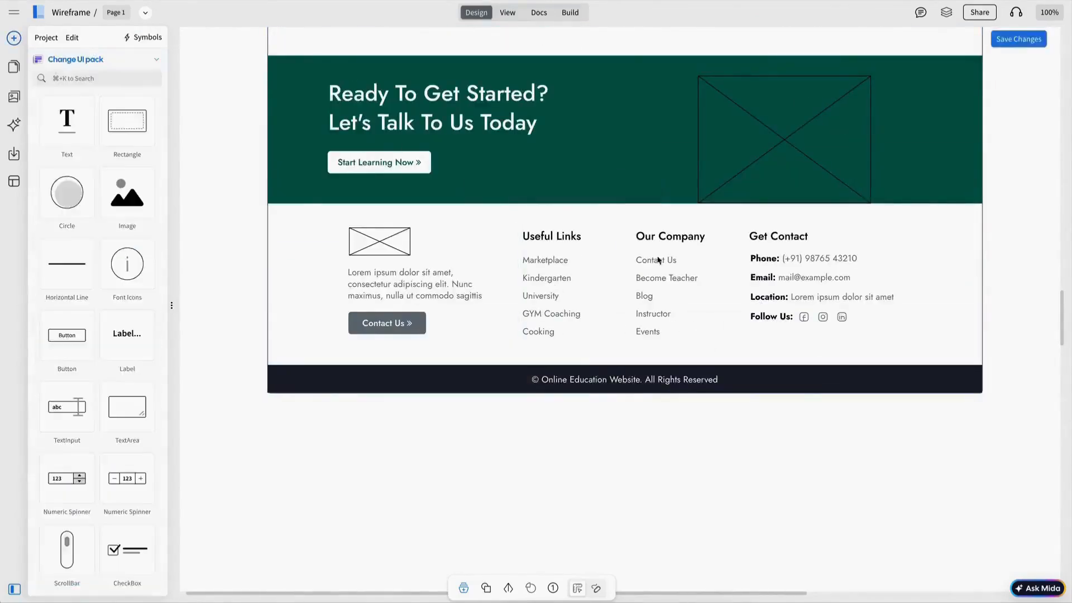
scroll(648, 212, up, 10)
scroll(668, 260, up, 15)
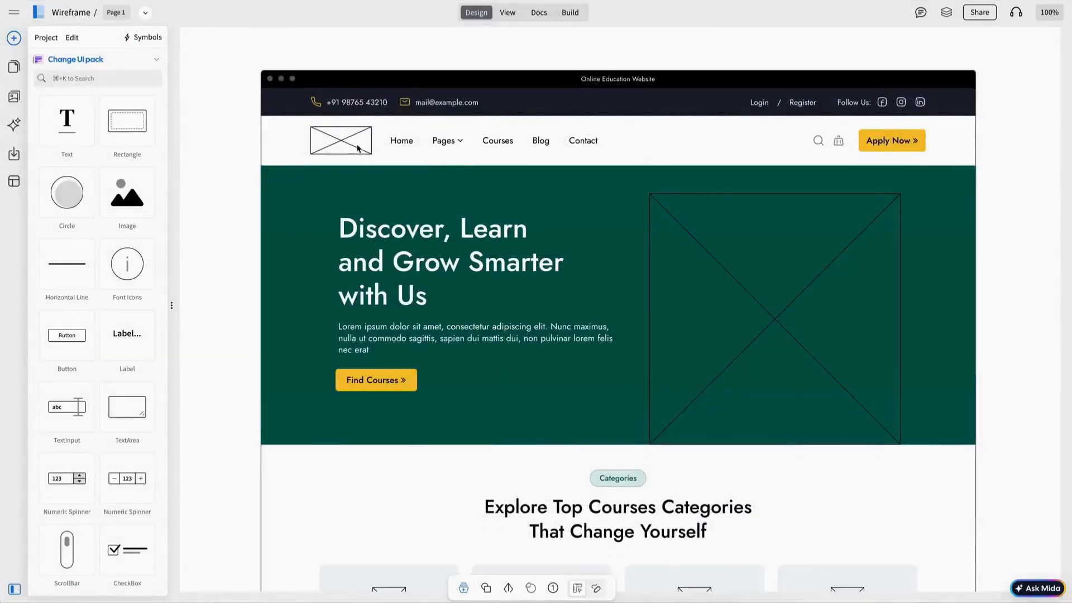
Step: Fill the header logo placeholder with the Education logo
double_click(358, 146)
click(278, 91)
click(61, 147)
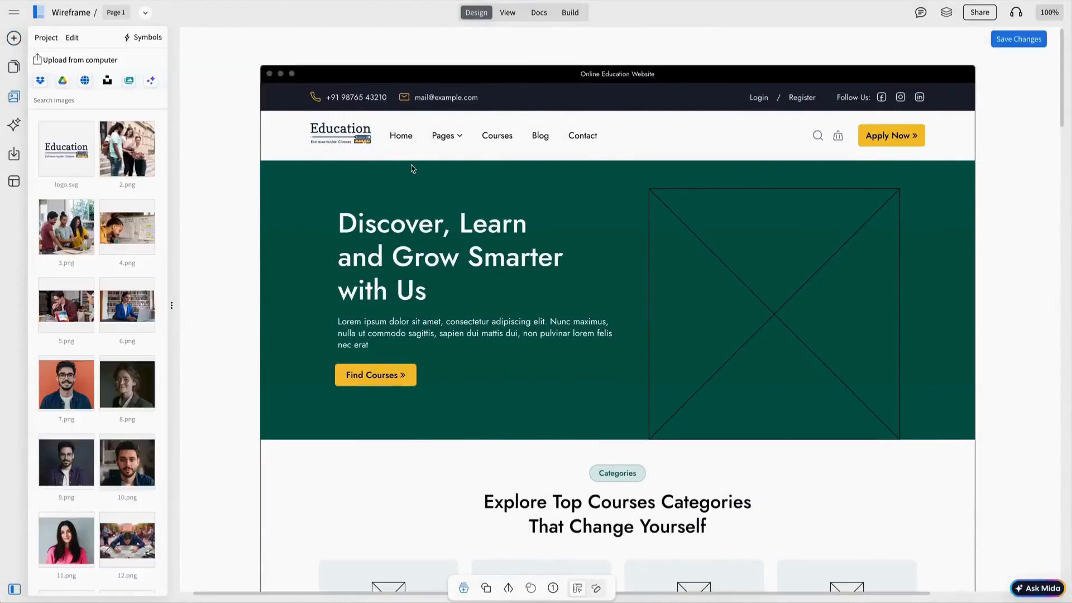
click(343, 135)
Step: Fill the hero image placeholder with the student photo
click(655, 252)
click(710, 149)
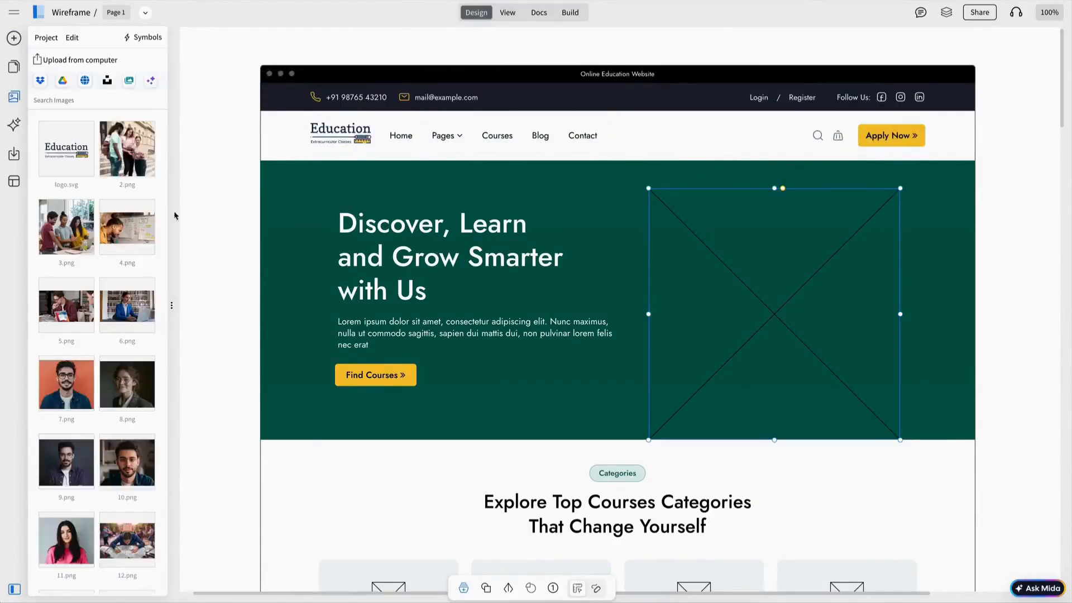
scroll(154, 262, down, 3)
click(130, 549)
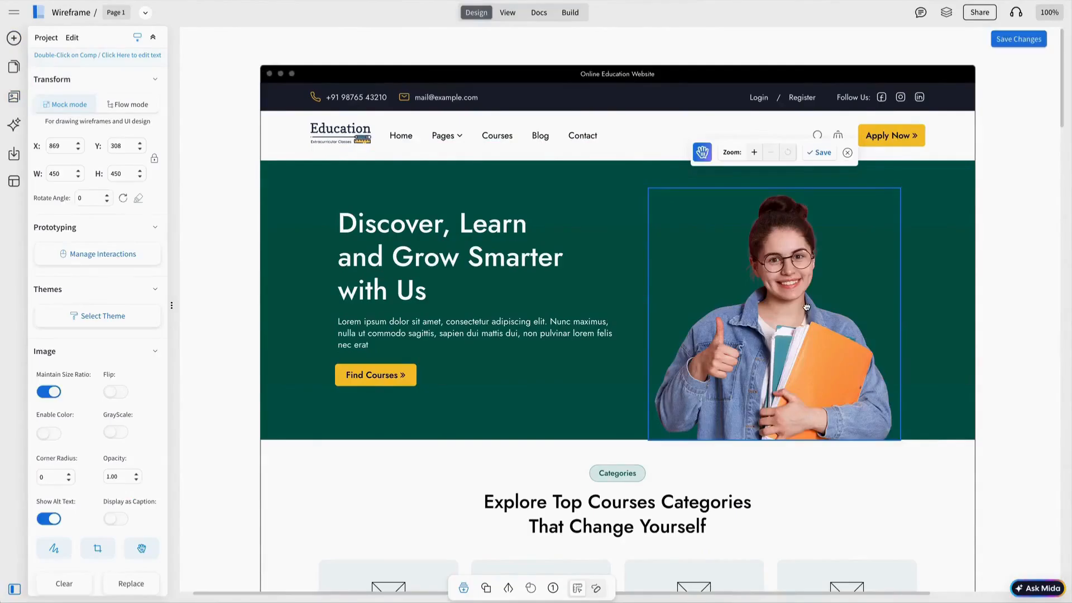
click(796, 299)
drag(795, 299, 796, 299)
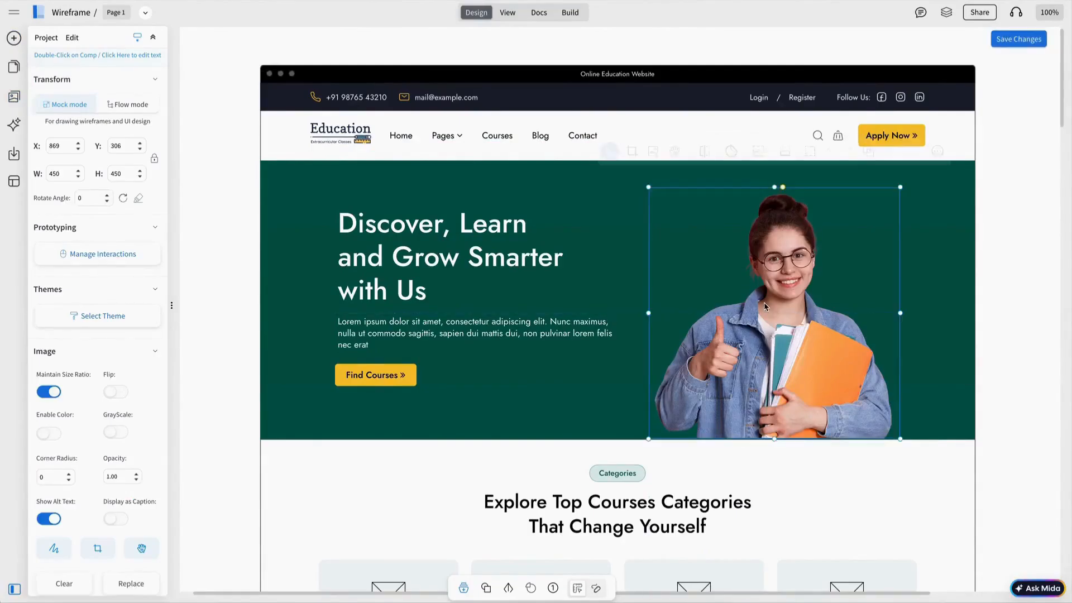
click(764, 307)
click(765, 307)
scroll(765, 307, down, 15)
Step: Select the Language Instructor placeholder, then fill the third blog card image with 14.png
click(866, 371)
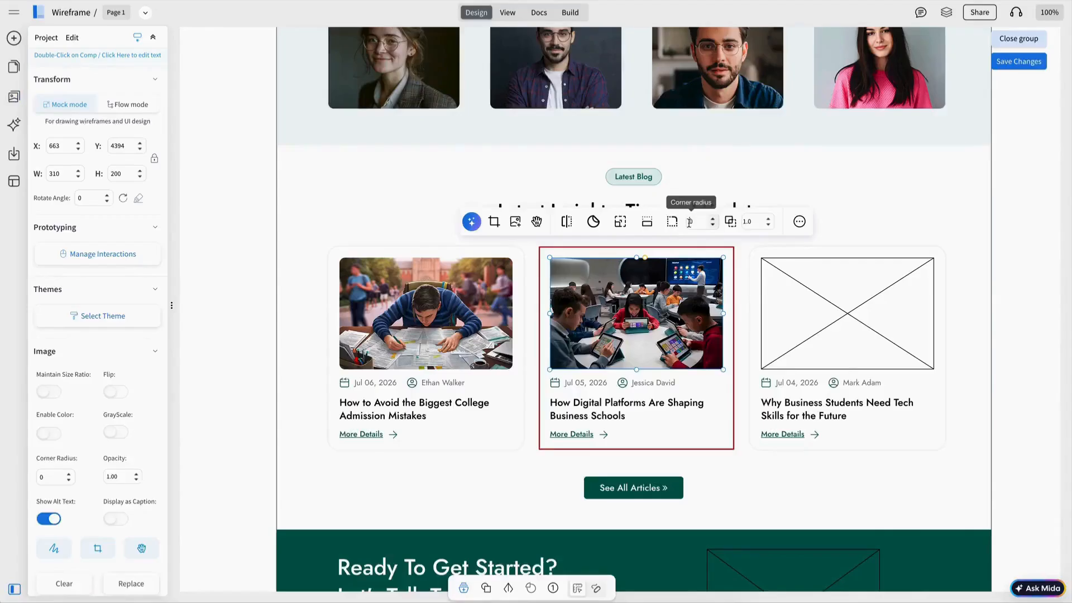
click(856, 318)
double_click(856, 318)
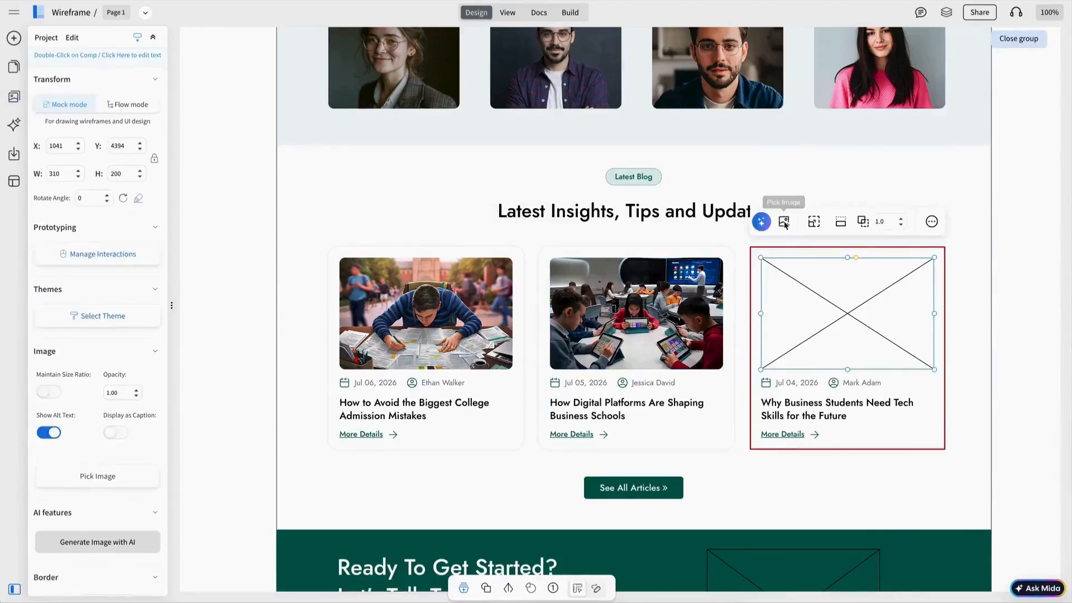
click(782, 221)
scroll(129, 509, down, 1)
click(131, 474)
click(891, 225)
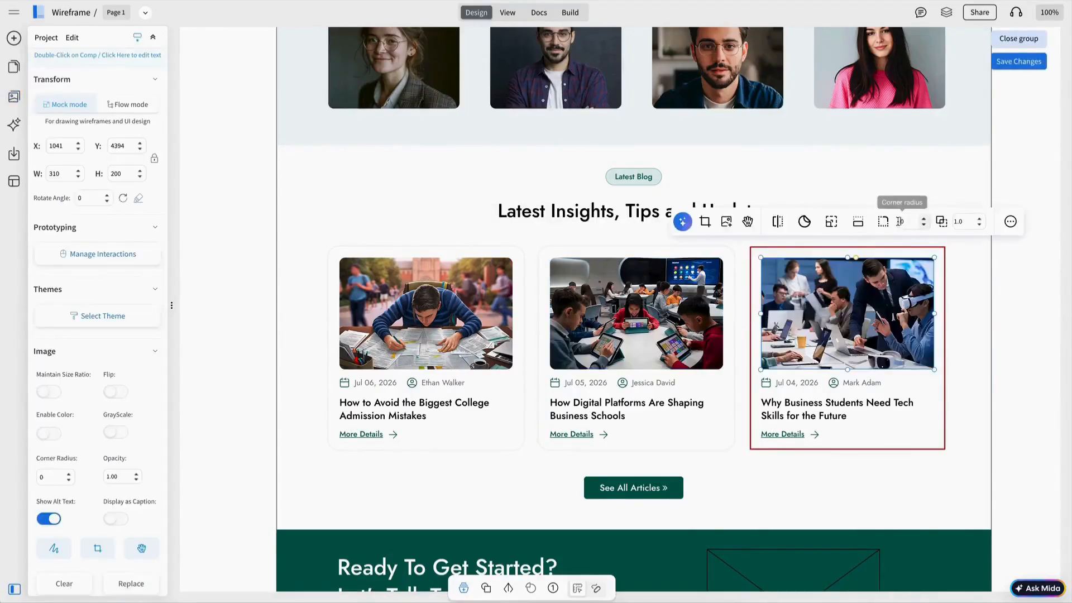
click(1018, 38)
click(728, 262)
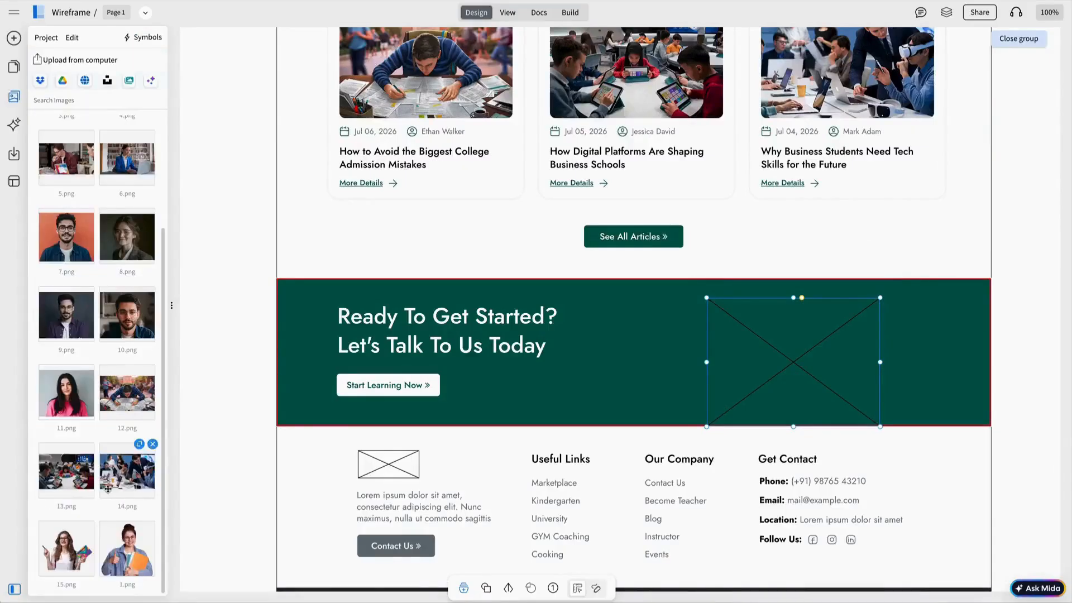
Step: Fill the call-to-action image placeholder with 15.png
click(69, 548)
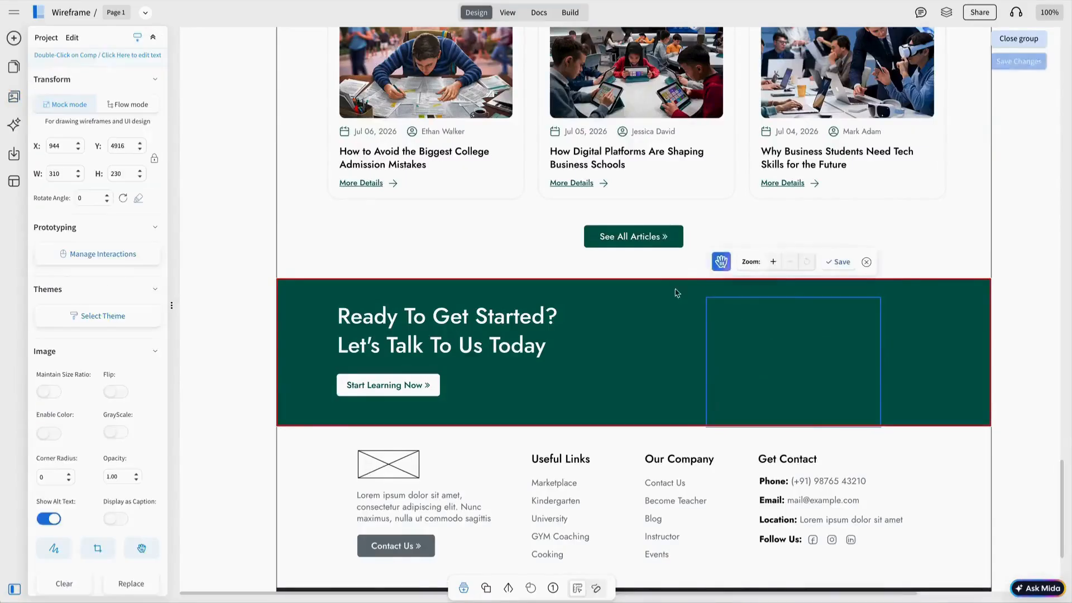
click(840, 262)
drag(706, 298, 708, 300)
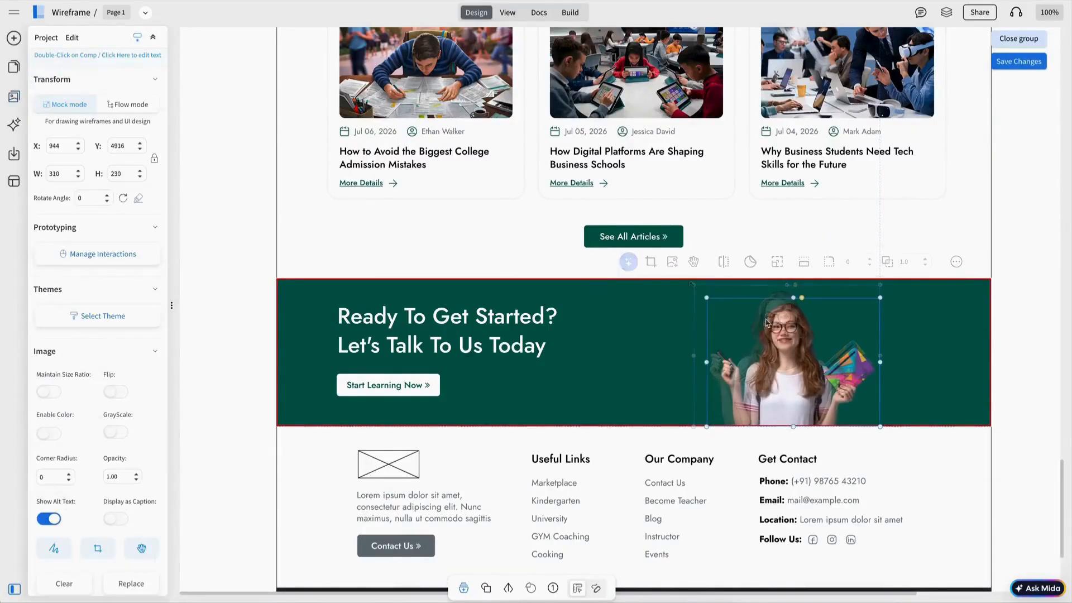
click(1019, 39)
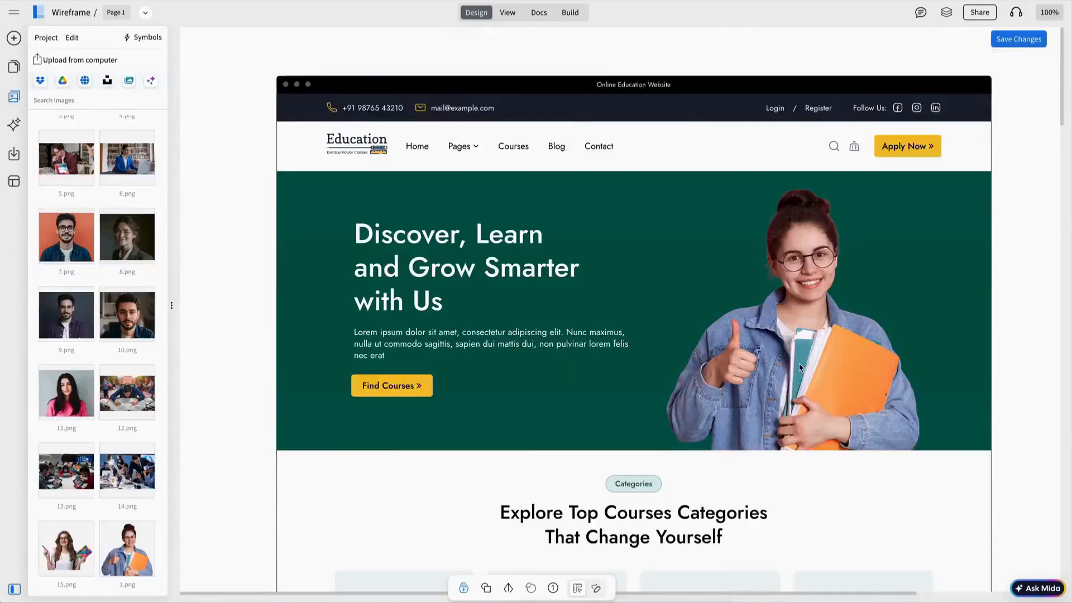
scroll(806, 363, down, 20)
scroll(805, 363, down, 19)
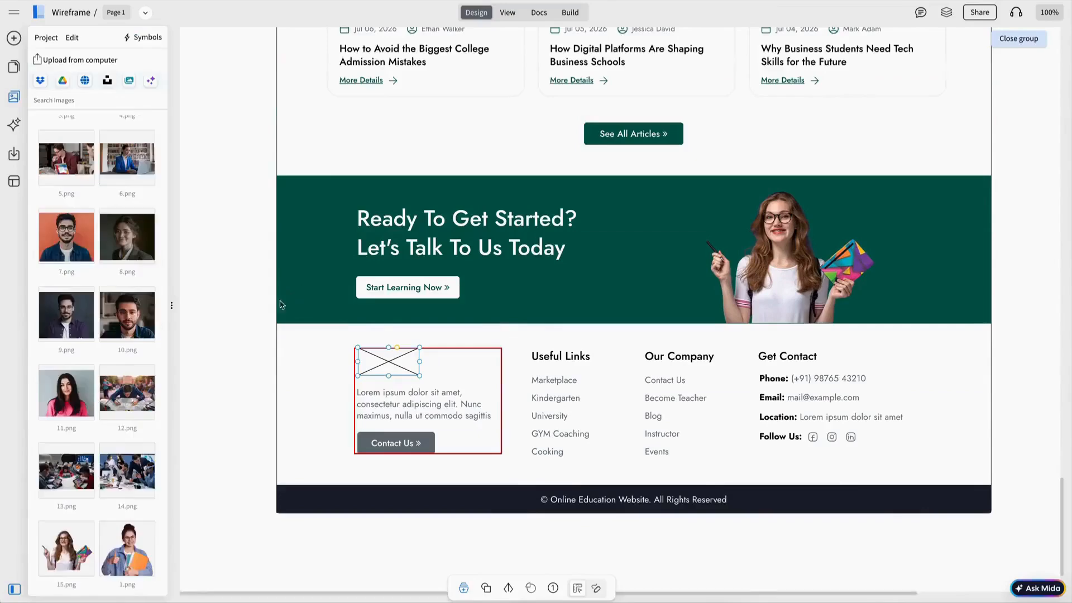
scroll(72, 160, up, 3)
Step: Fill the footer logo with the Education logo and align the copyright text within its bar
click(70, 152)
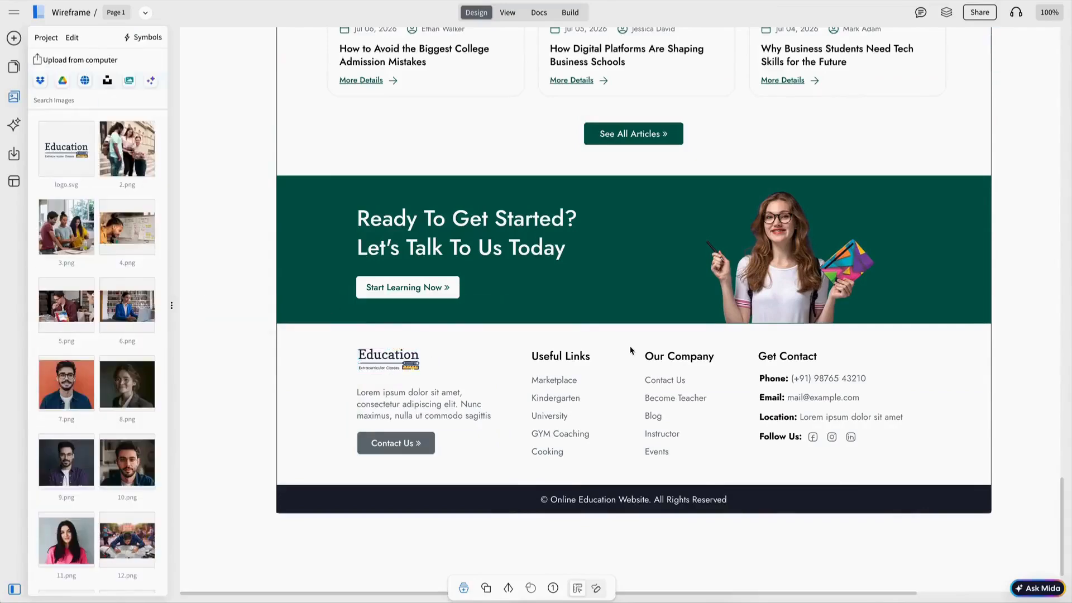
click(779, 507)
double_click(780, 505)
key(ctrl+a)
click(690, 452)
click(637, 437)
click(1018, 38)
scroll(642, 333, up, 1)
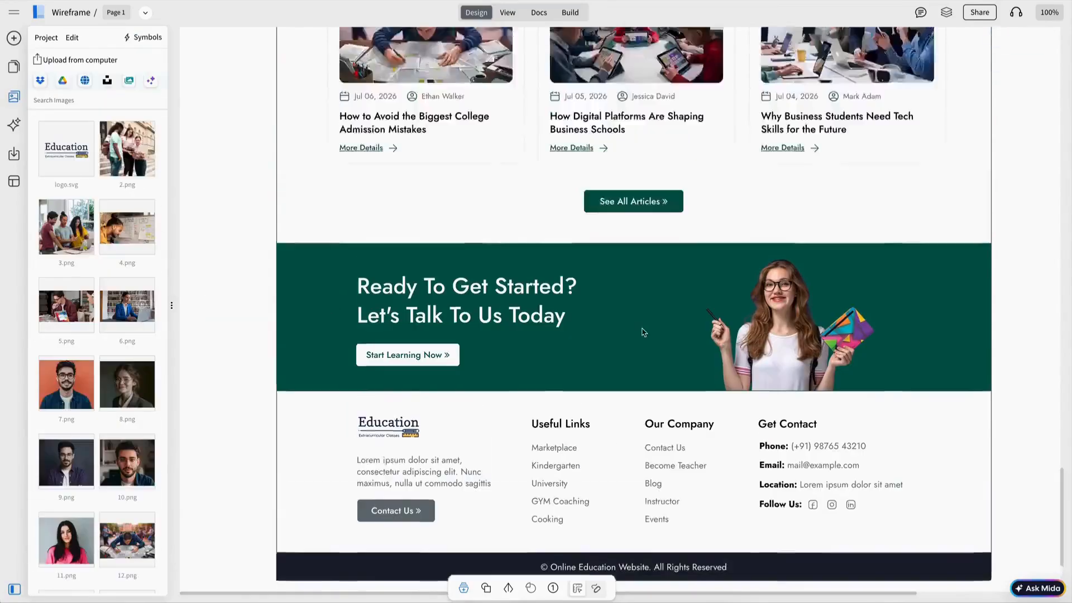
scroll(641, 332, down, 1)
Step: Replace the Data Science placeholder with an icon
click(636, 419)
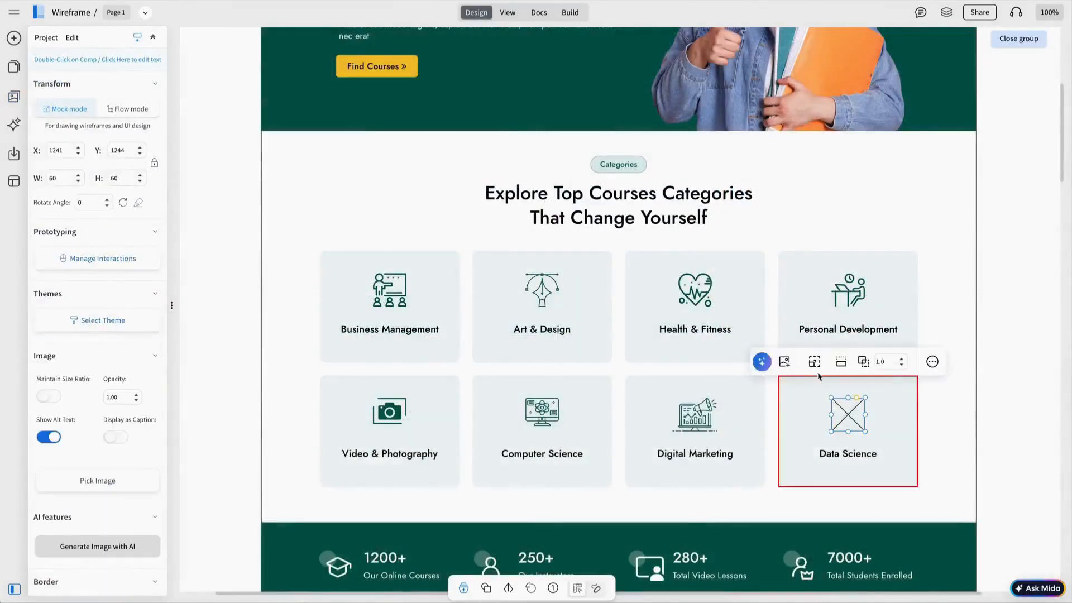
click(784, 361)
click(754, 361)
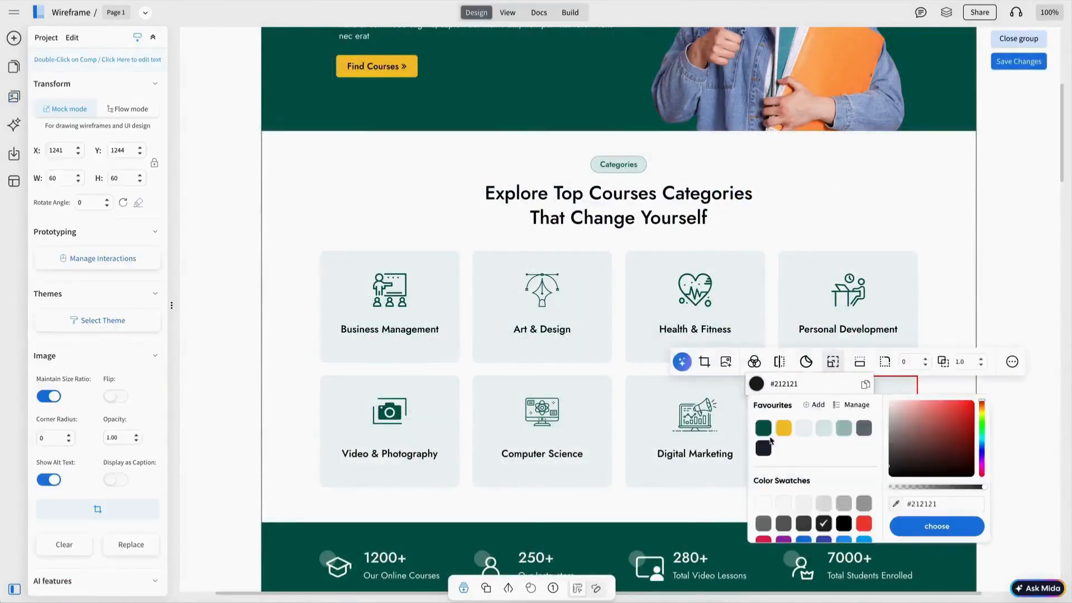
click(763, 428)
click(1019, 38)
Step: Select every component and group the whole wireframe
scroll(715, 280, down, 20)
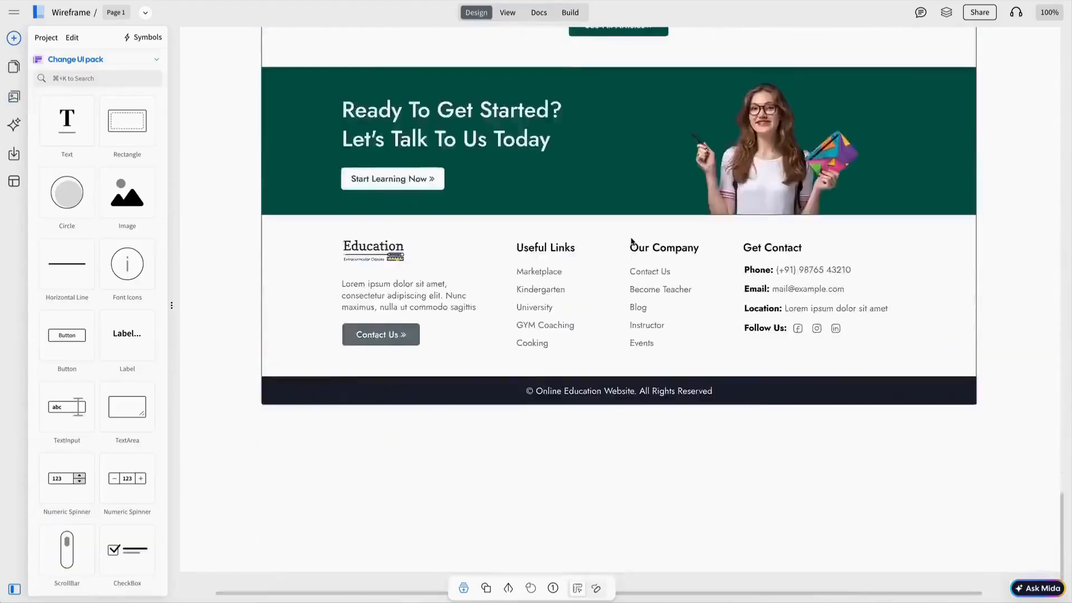
scroll(632, 242, up, 20)
key(super+a)
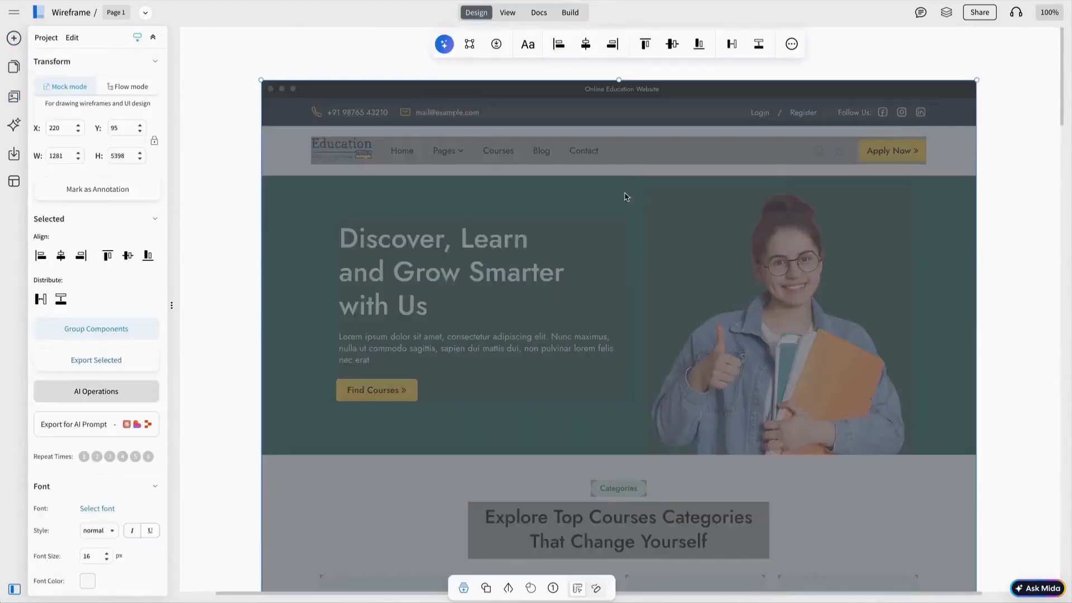
key(super+g)
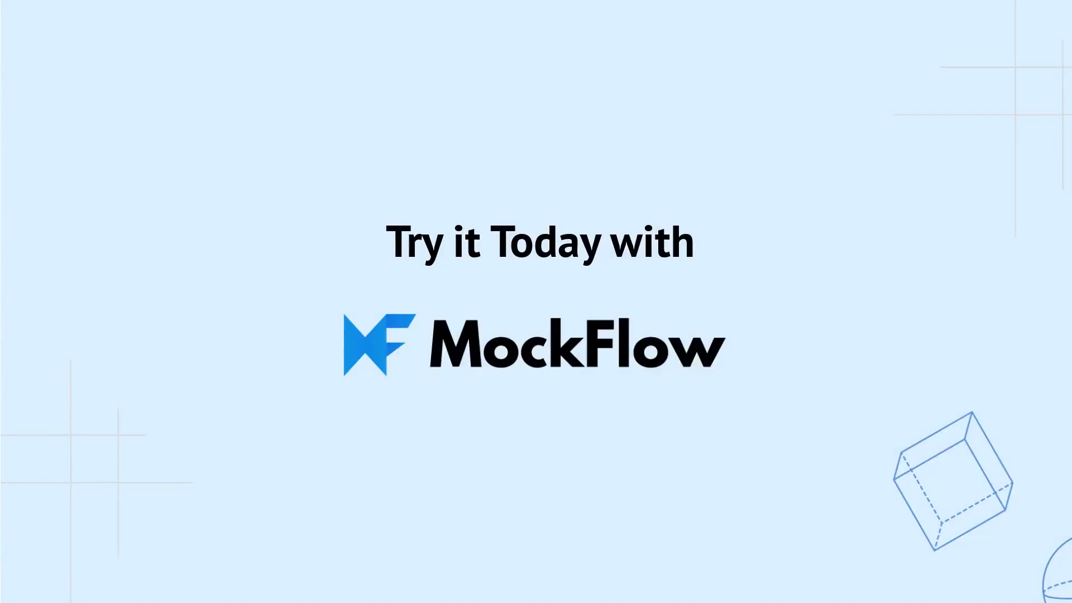